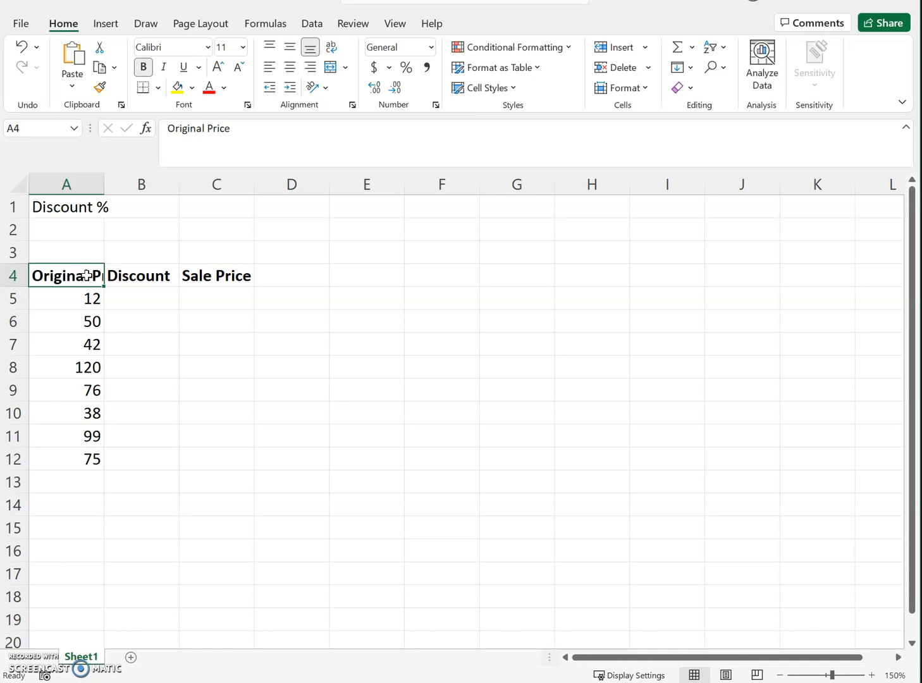
left_click(135, 276)
left_click(221, 277)
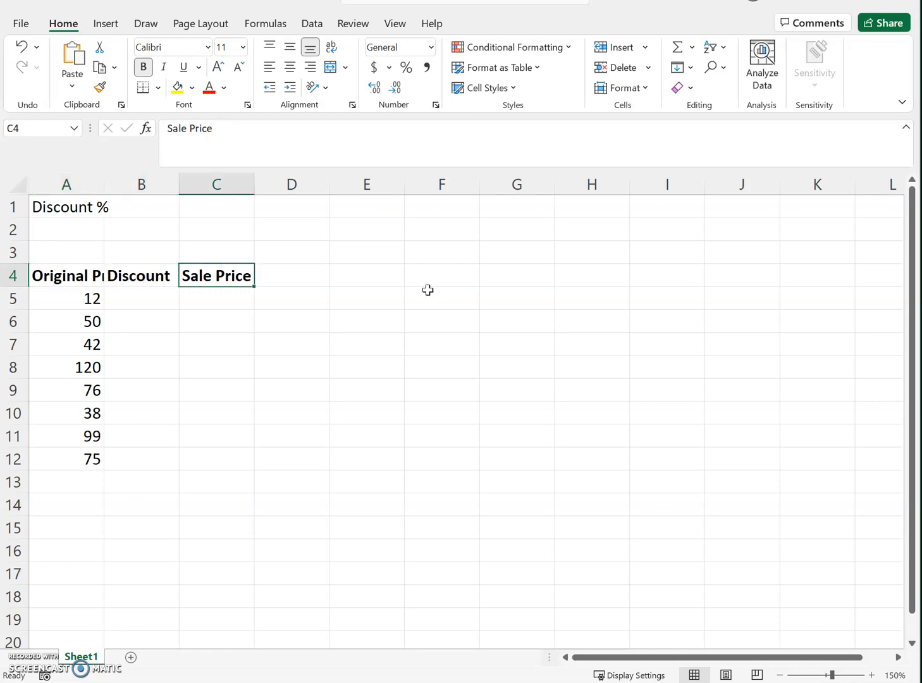
left_click(206, 256)
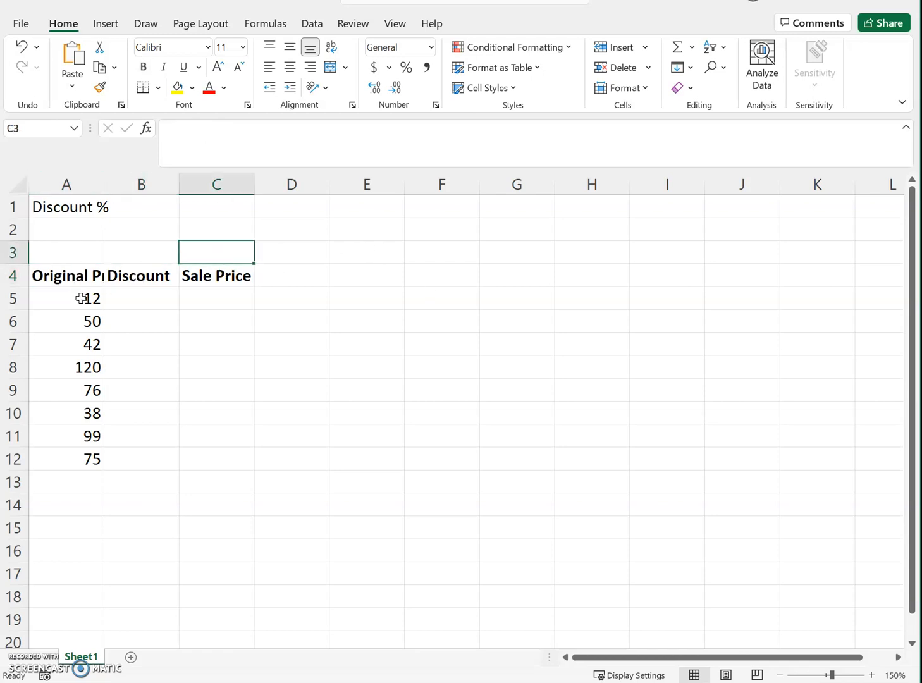
Step: Try text wrapping on the Original Price header in cell A4, and remove it again
left_click(79, 280)
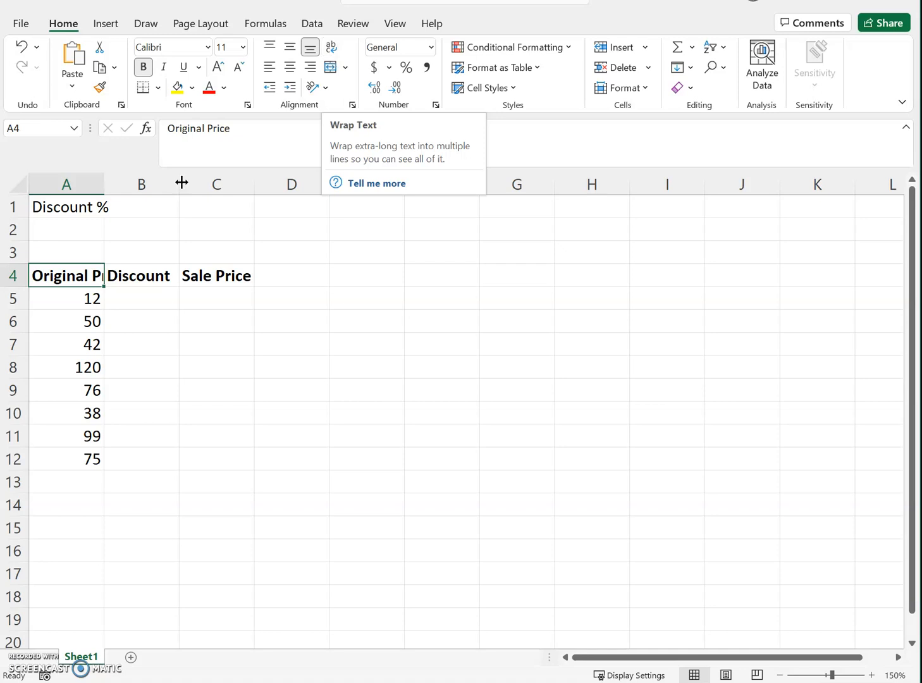
left_click(330, 48)
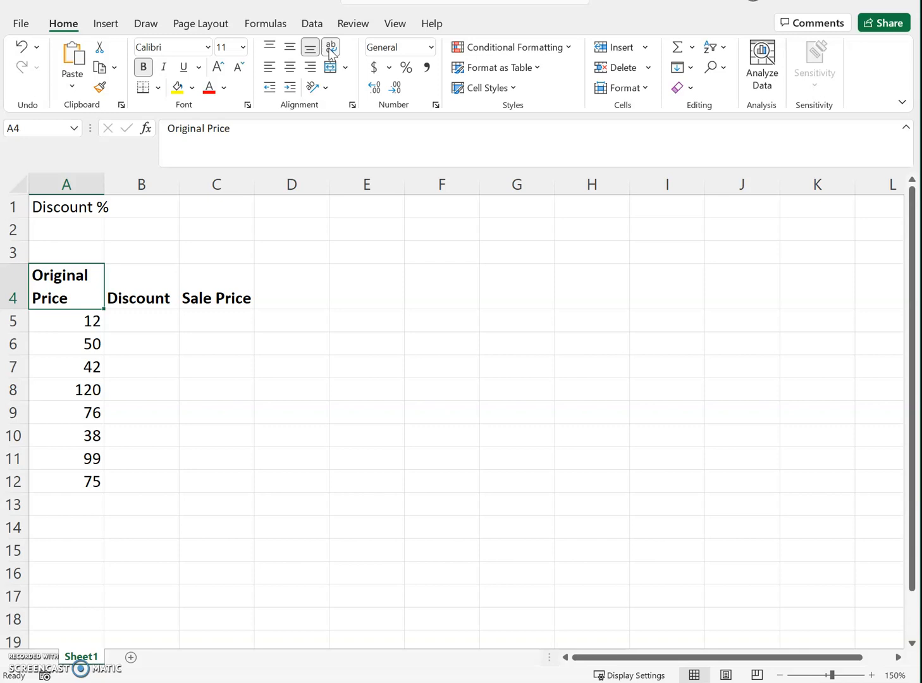
left_click(330, 48)
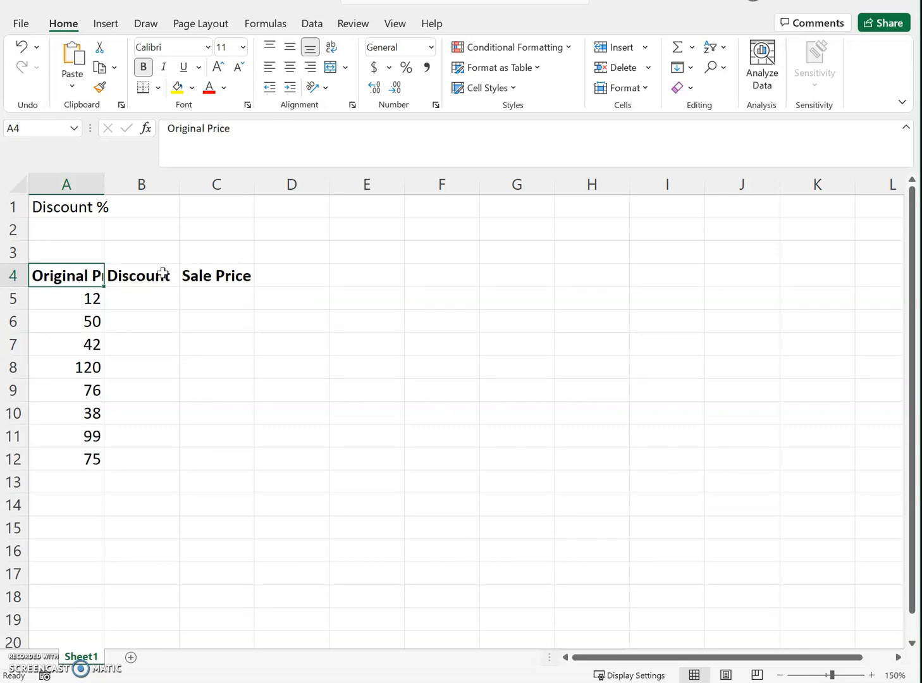
Step: Widen columns A to C to an equal width that fits the full Original Price header
left_click(116, 200)
mouse_move(106, 189)
left_mouse_down()
mouse_move(134, 190)
mouse_move(117, 184)
left_mouse_up()
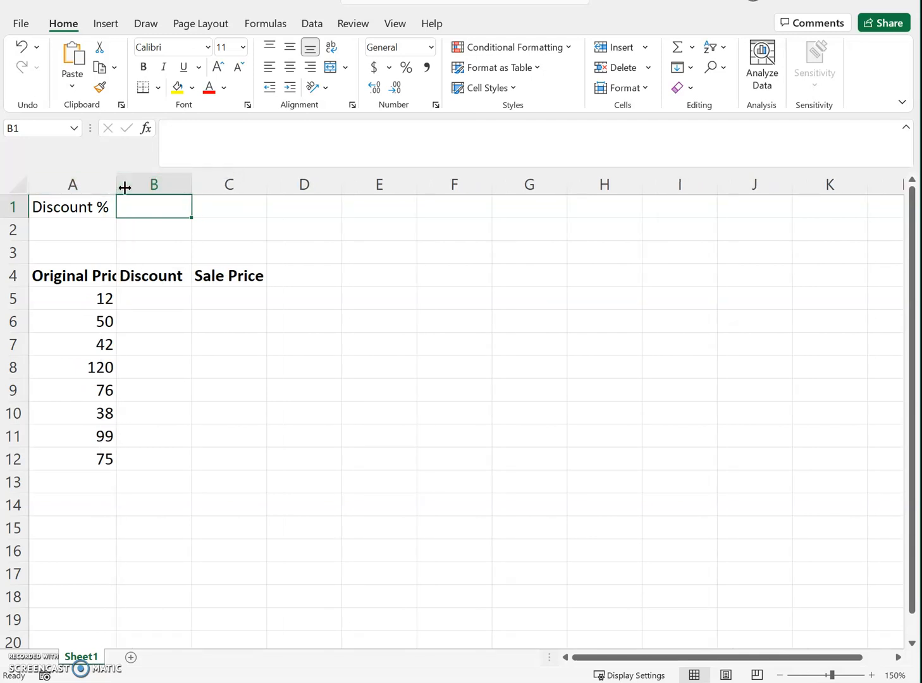
left_click_drag(85, 179, 212, 180)
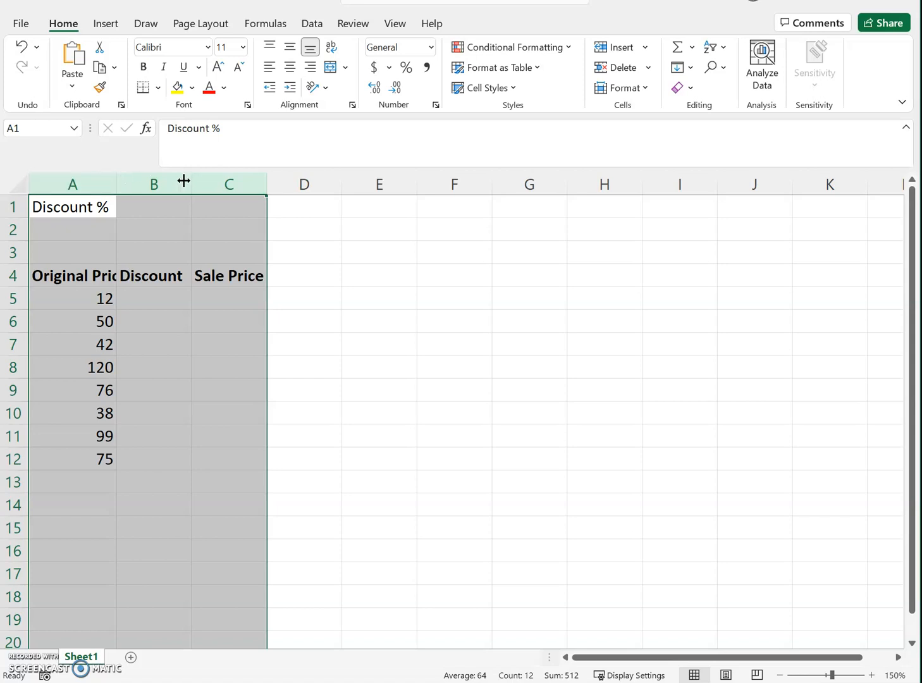
left_click_drag(118, 186, 147, 188)
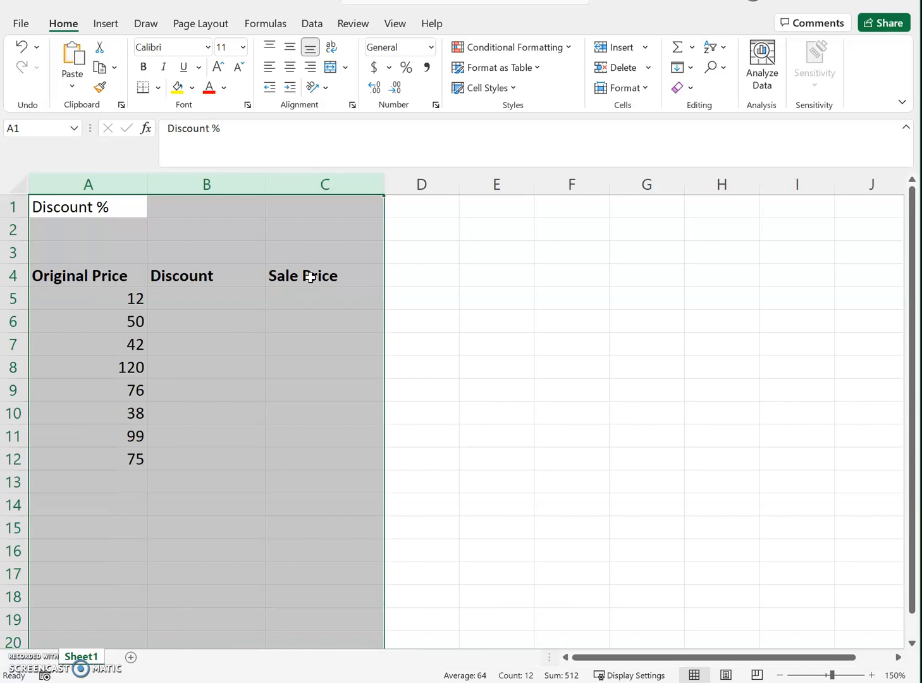
Step: Enter 30 as the discount percentage in cell B1 and fill the cell with yellow
left_click(219, 223)
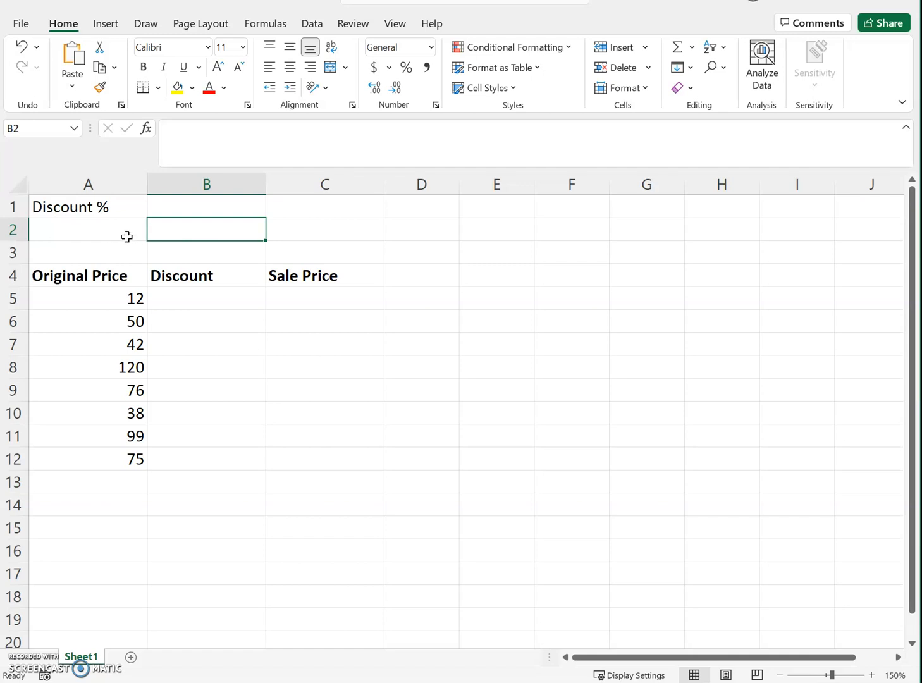
left_click(177, 208)
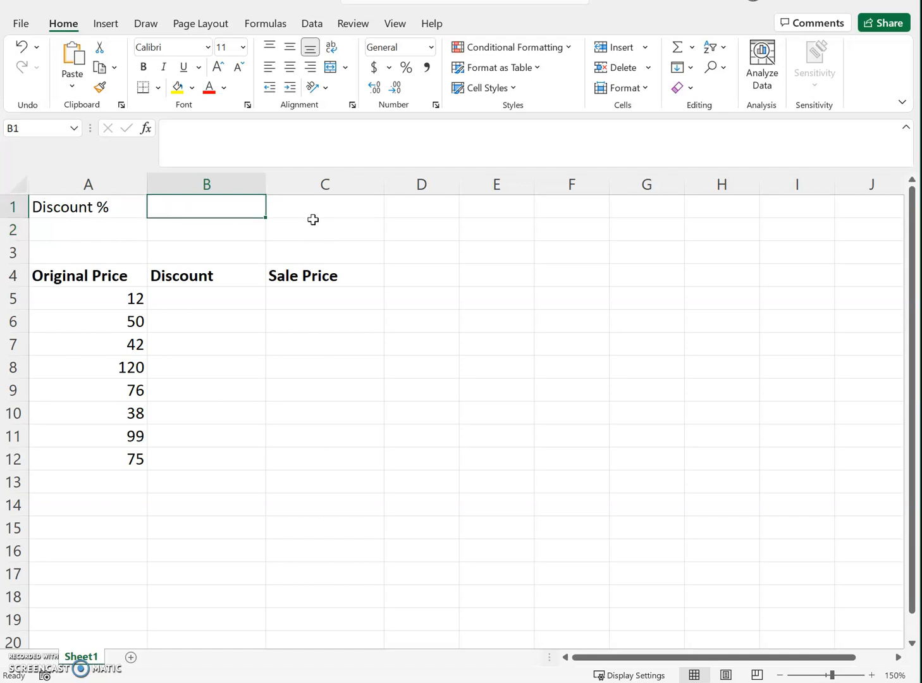
type("30")
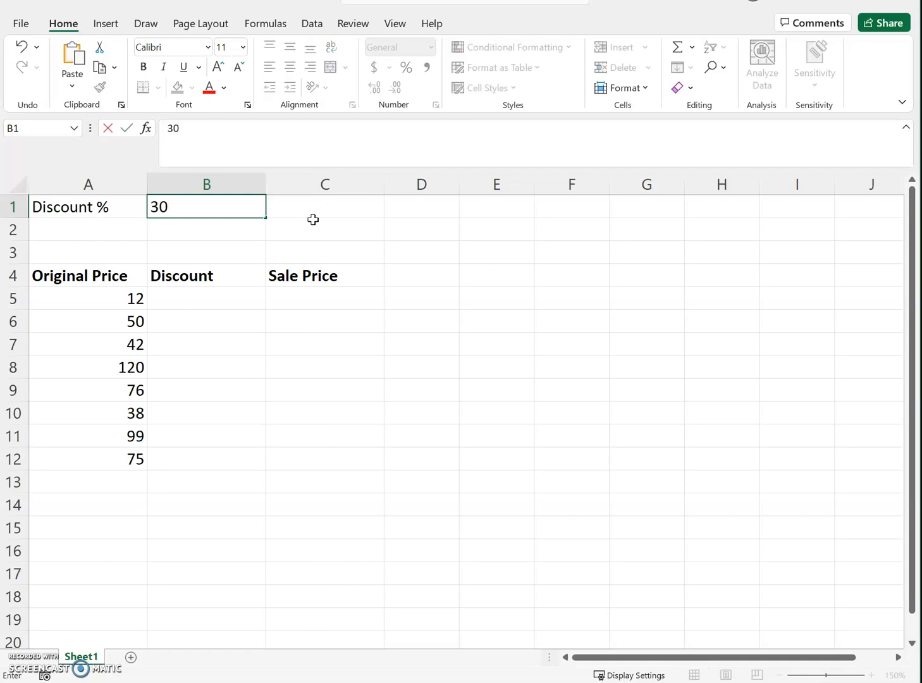
key("Return")
left_click(110, 211)
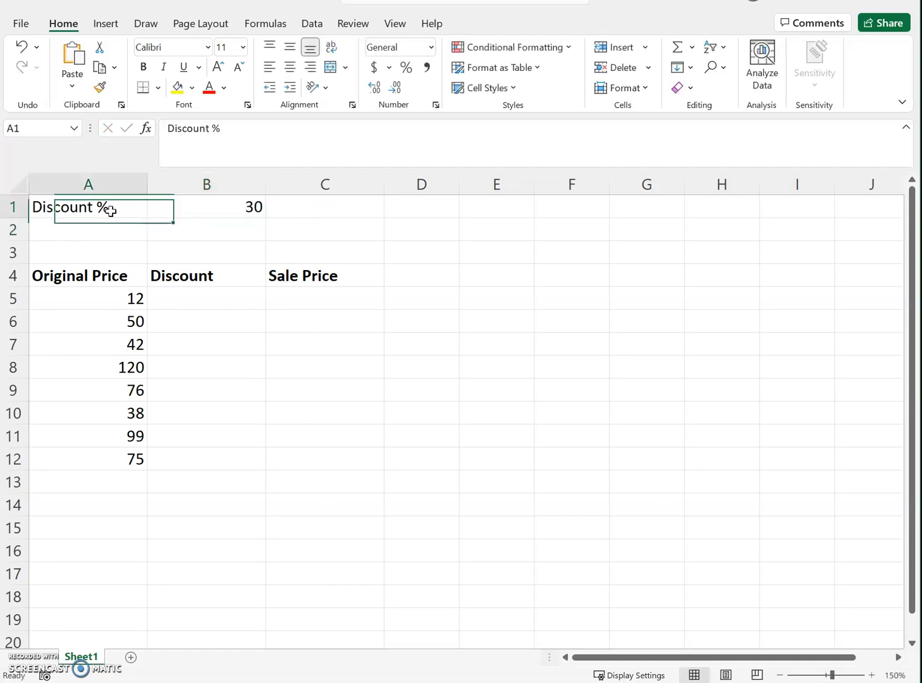
left_click(212, 206)
left_click(178, 87)
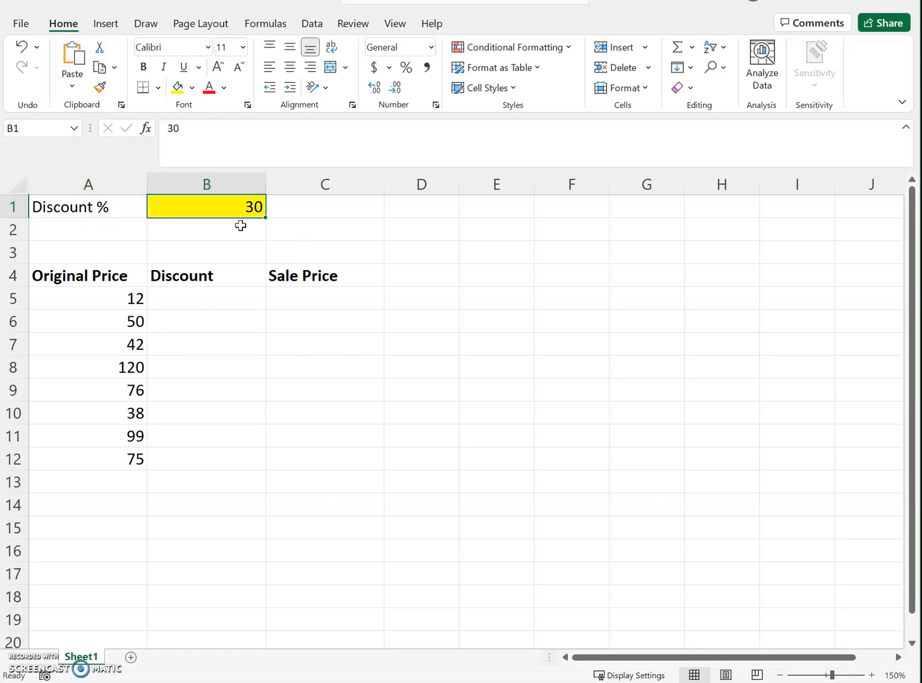
Step: Enter the label "Discount decimal" in cell A2 below the Discount % label
left_click(202, 269)
left_click(216, 302)
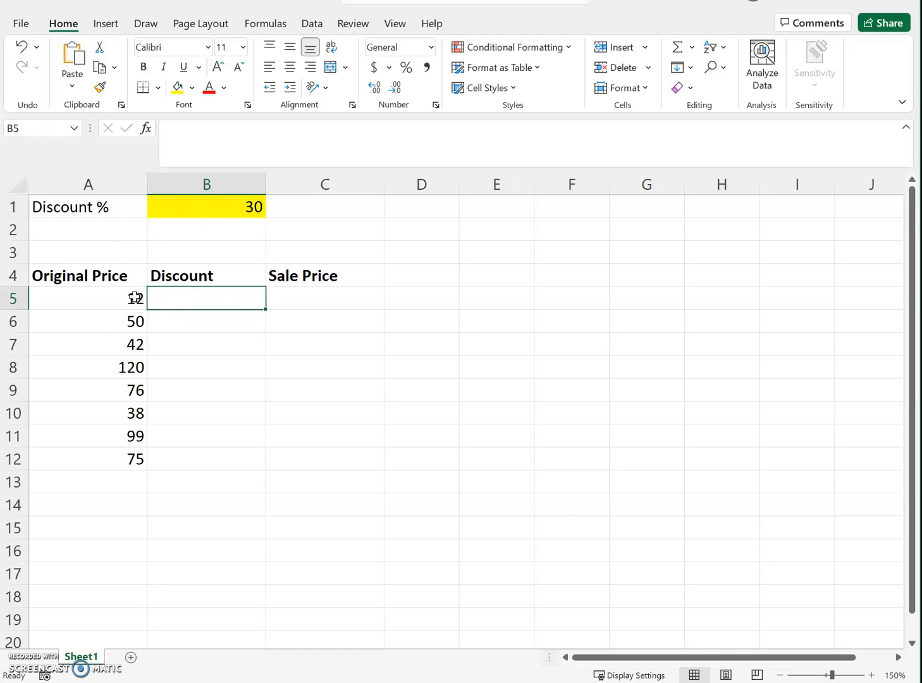
left_click(109, 232)
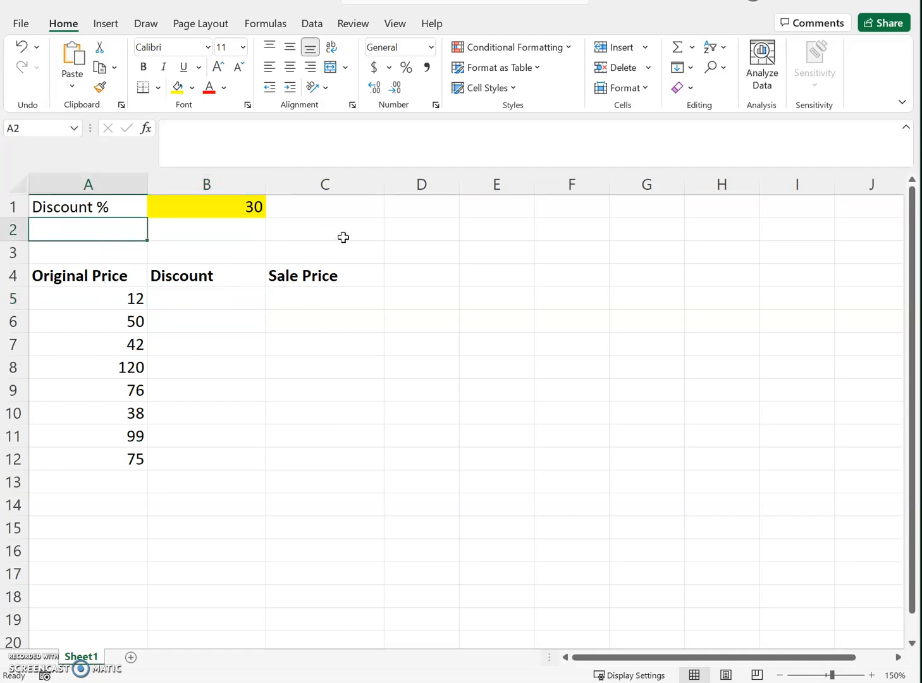
type("D")
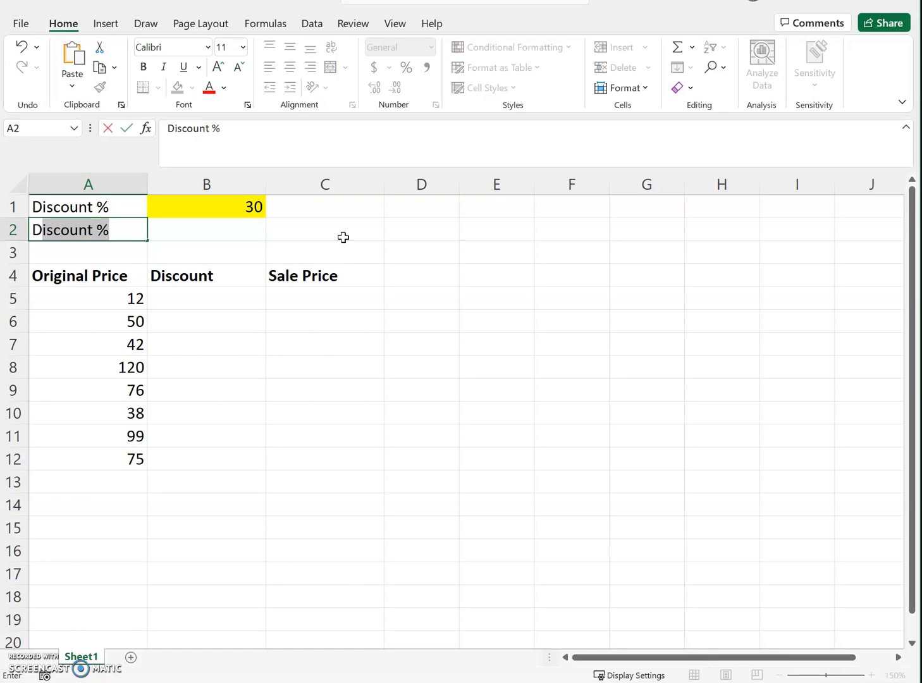
type("iscount ")
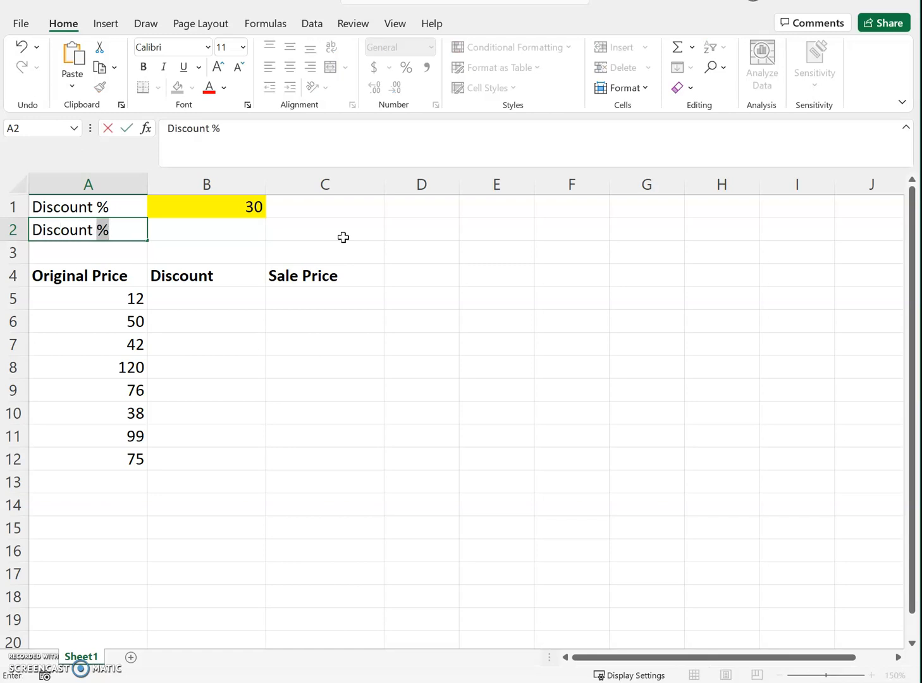
type("decima")
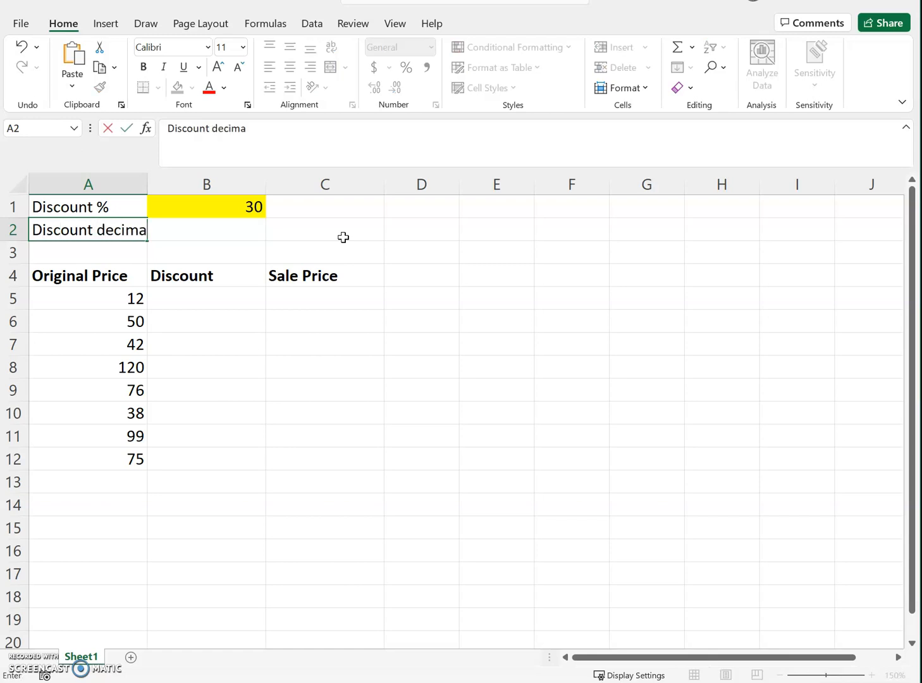
key("Return")
Step: Fill cell B2, beside the Discount decimal label, with yellow
key("Up")
key("Right")
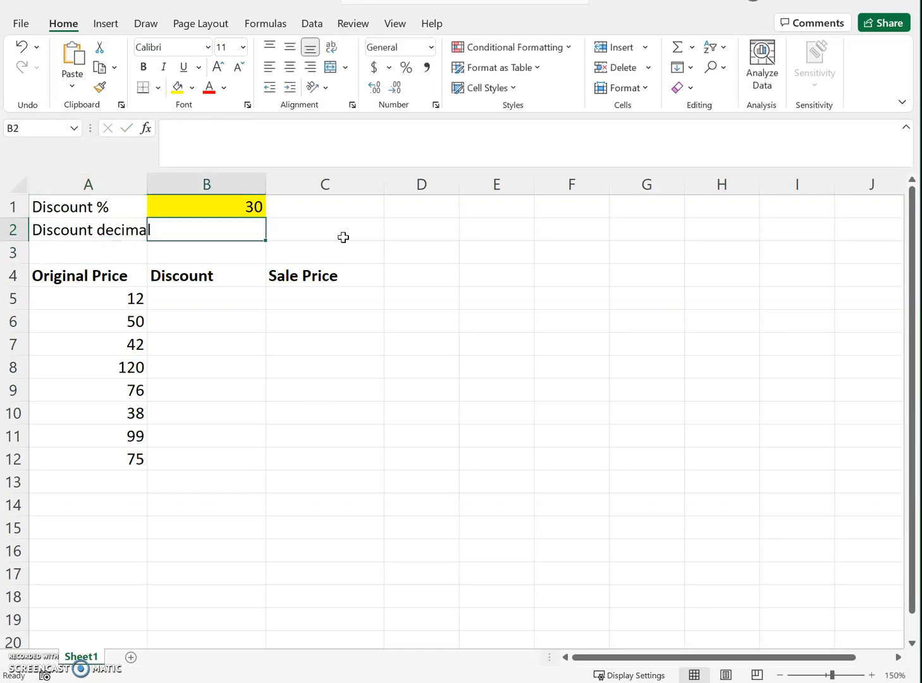
left_click(178, 88)
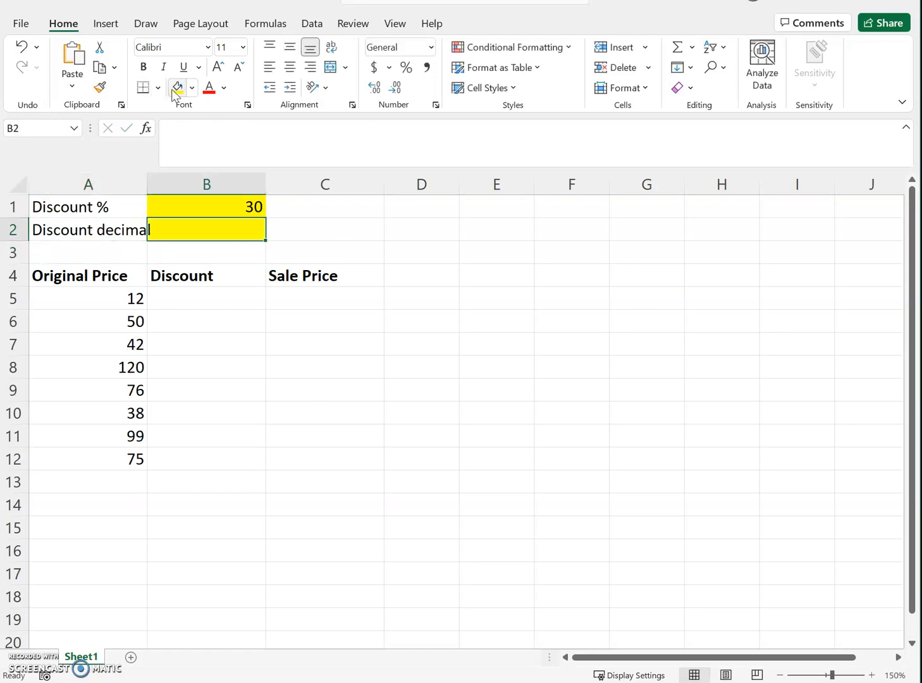
Step: Enter the formula =30/100 in cell B2 to express the discount as a decimal
left_click(232, 206)
left_click(231, 226)
type("=30/100")
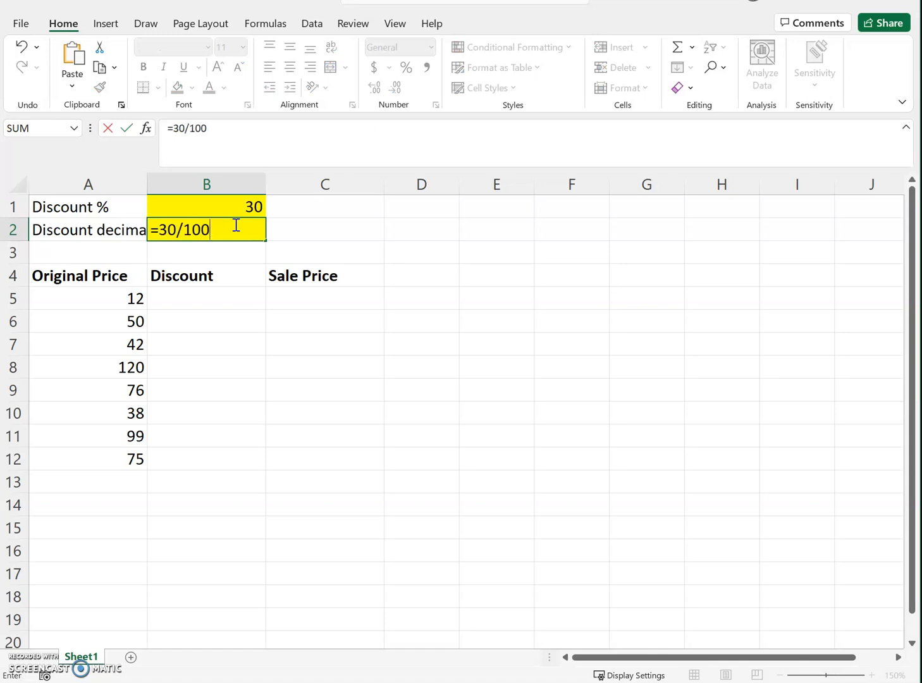
key("Return")
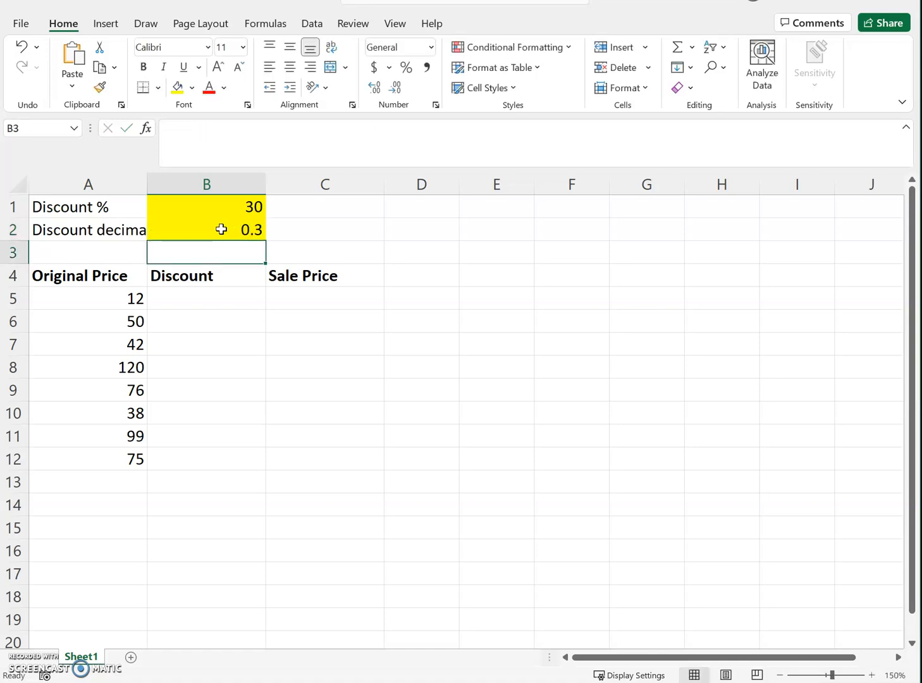
Step: Widen column A slightly so that the full Discount decimal label fits
left_click(220, 230)
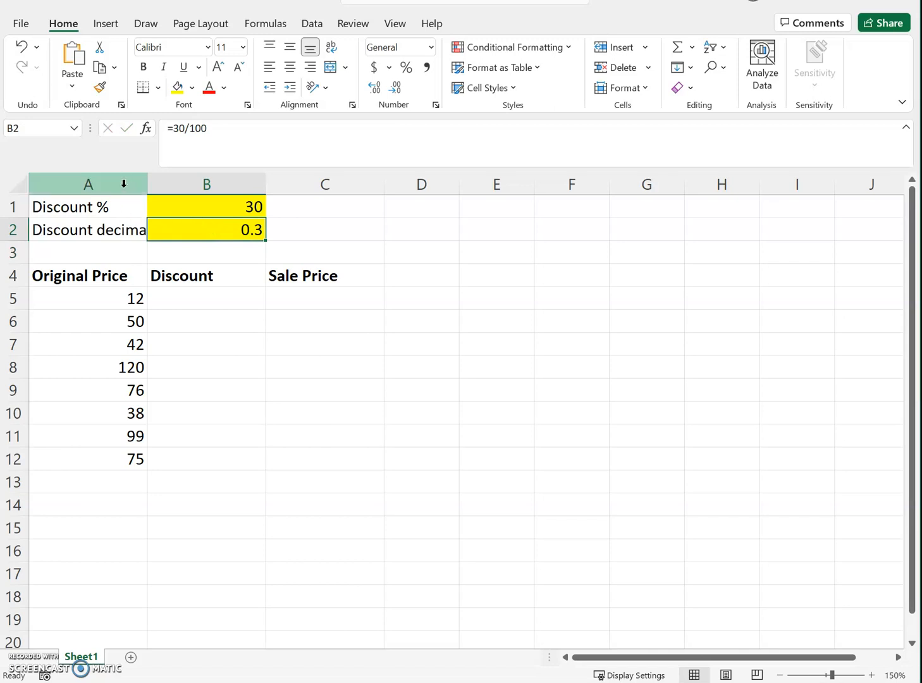
left_click(116, 228)
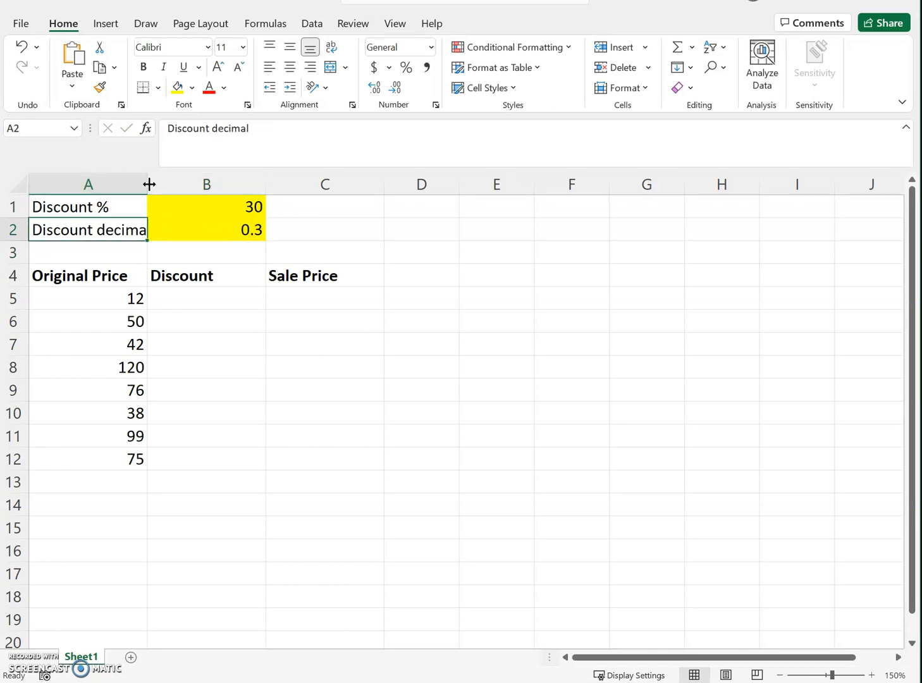
left_click_drag(149, 183, 160, 184)
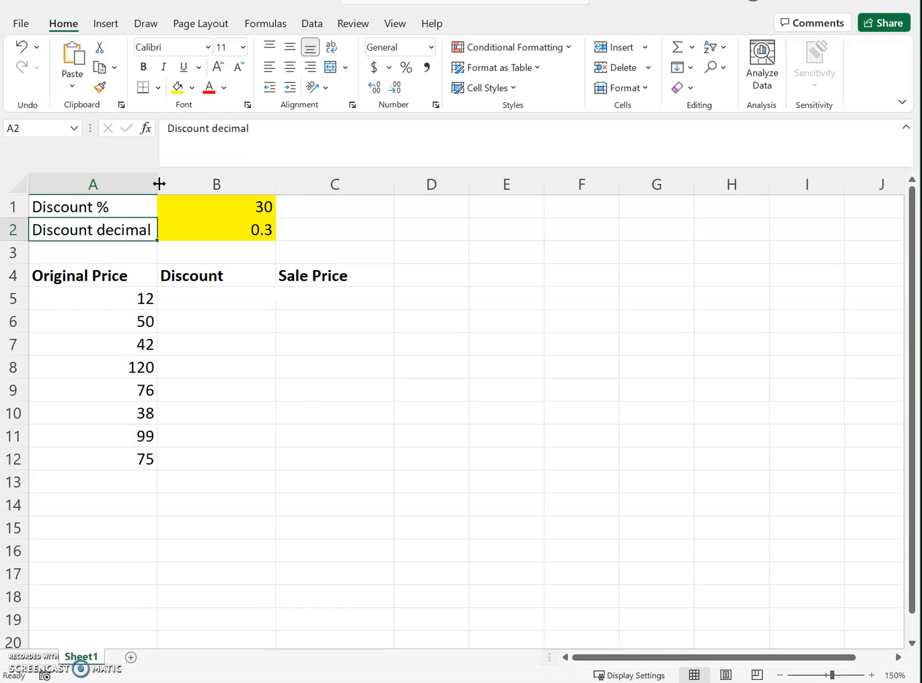
Step: Inspect the decimal formula in cell B2 and change the discount percentage in cell B1 to 20
left_click(215, 245)
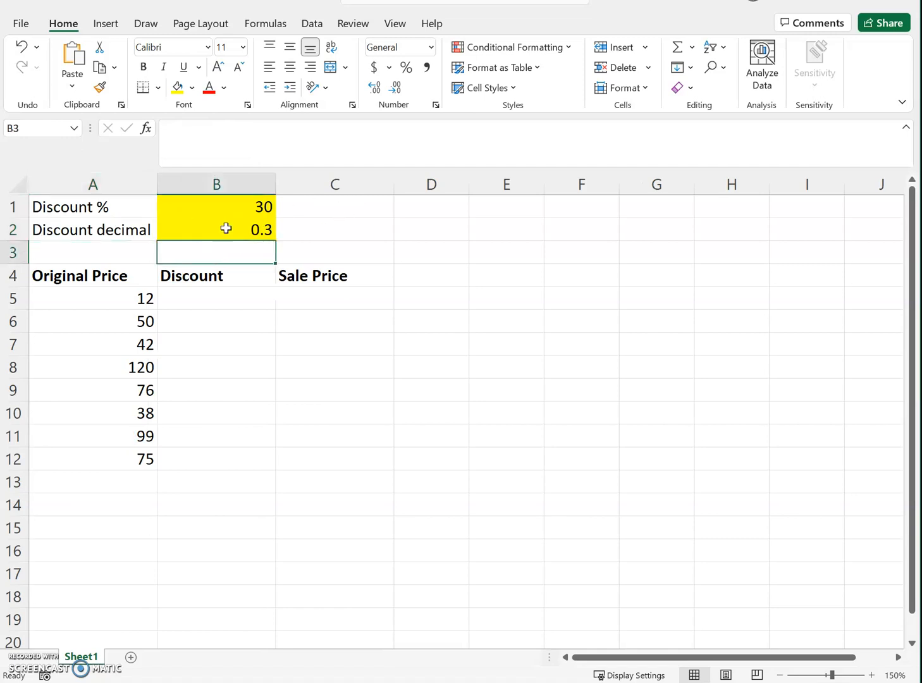
left_click(189, 206)
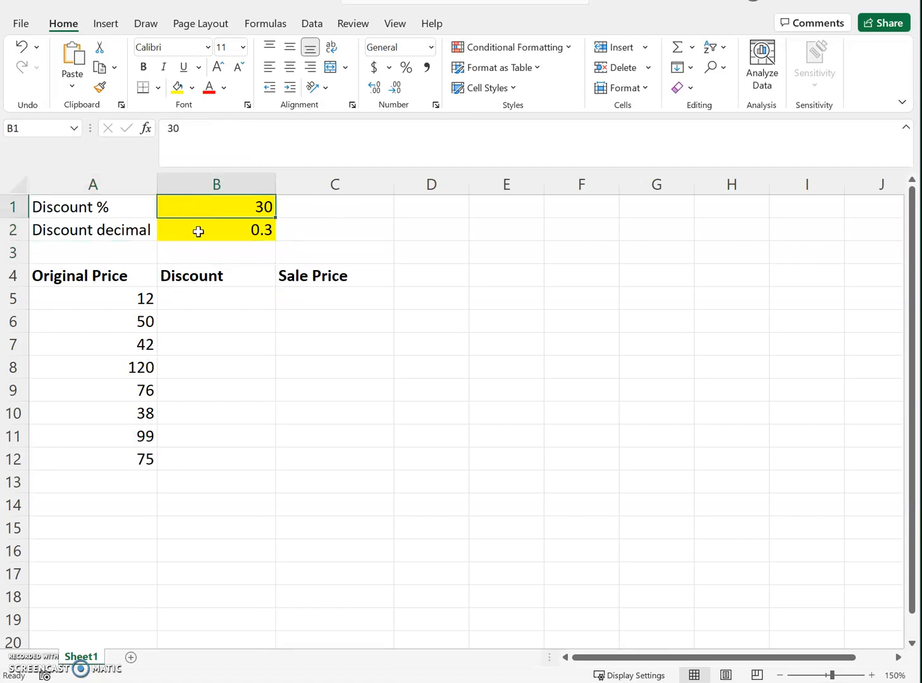
left_click(203, 231)
left_click(233, 134)
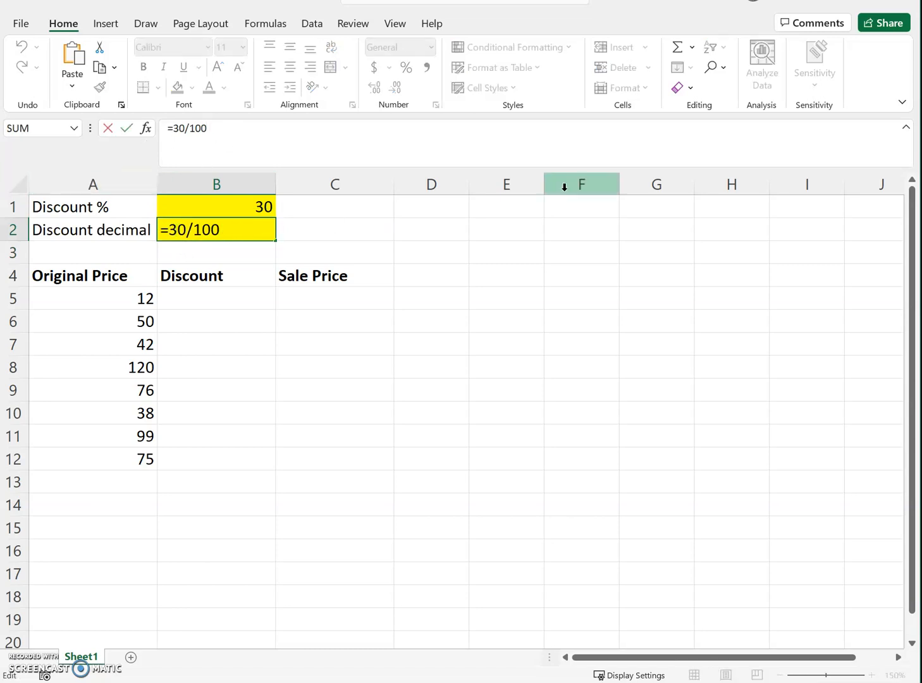
key("Return")
key("Up")
key("Up")
type("20")
key("Return")
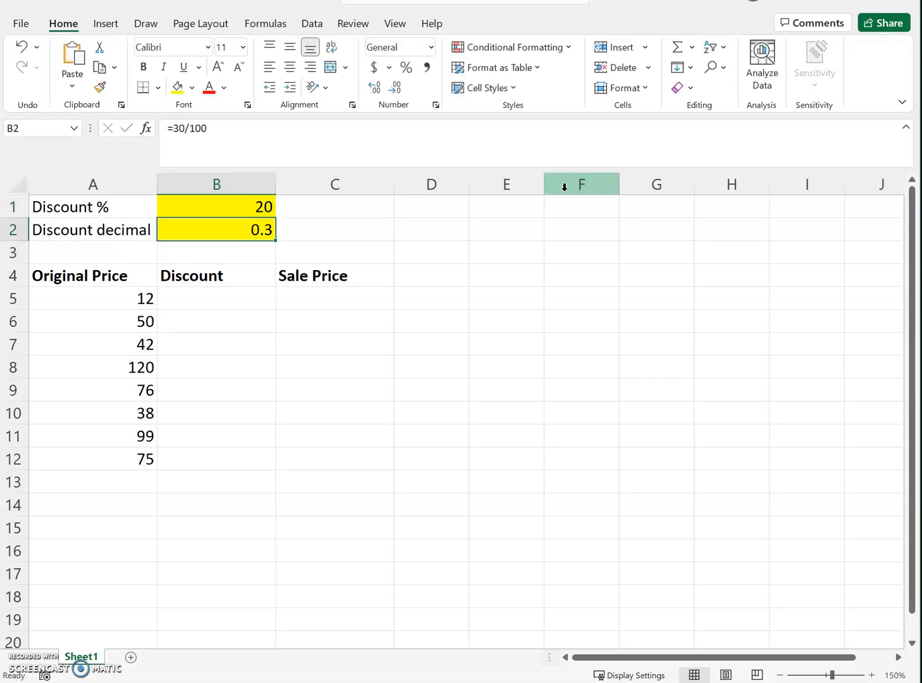
Step: Replace the fixed 30 in cell B2's formula with a reference to B1, making it =B1/100
key("Up")
key("Down")
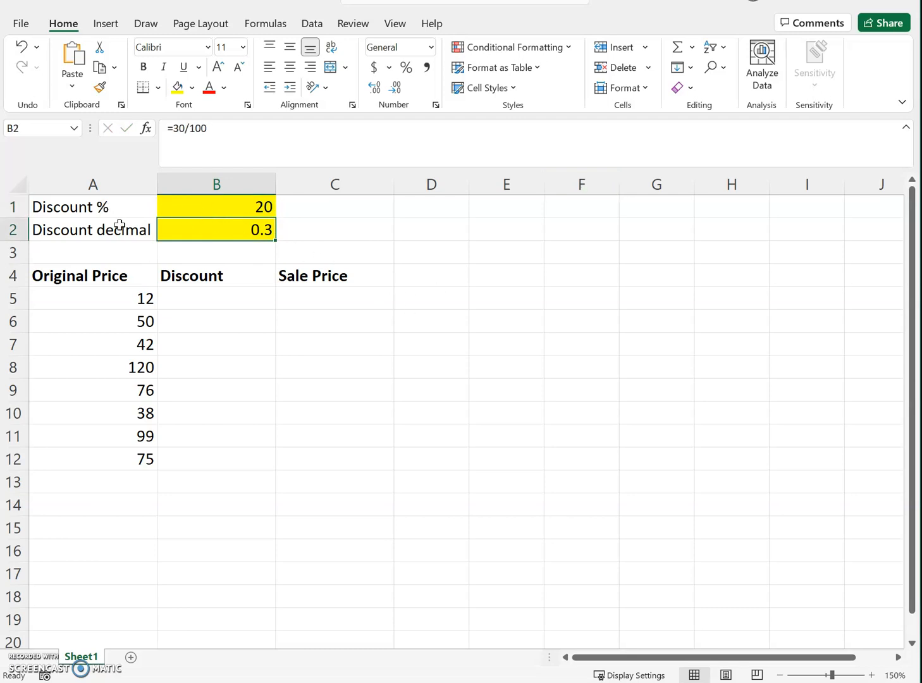
left_click(184, 129)
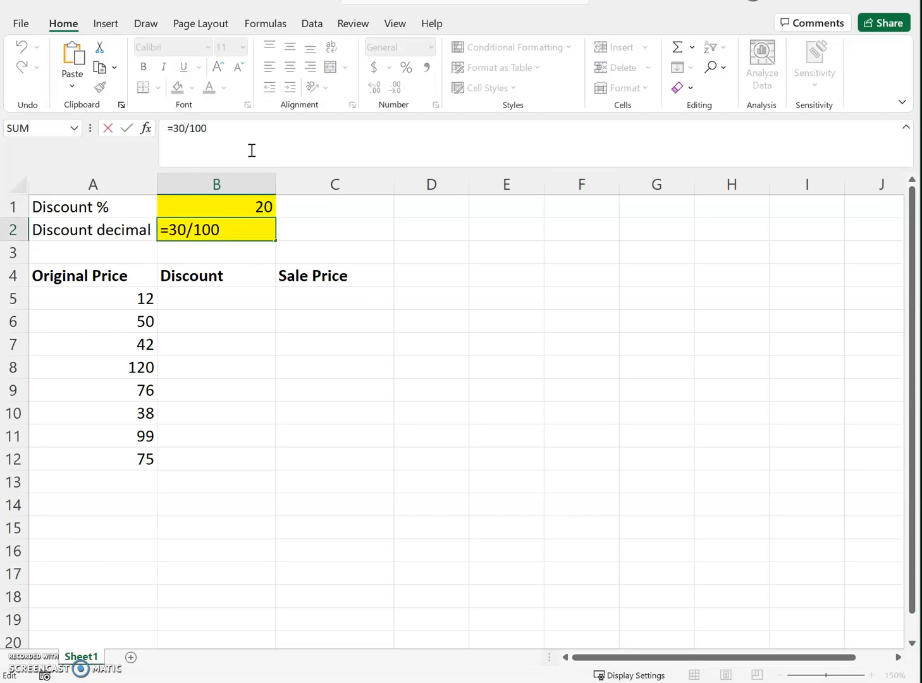
key("BackSpace")
key("BackSpace")
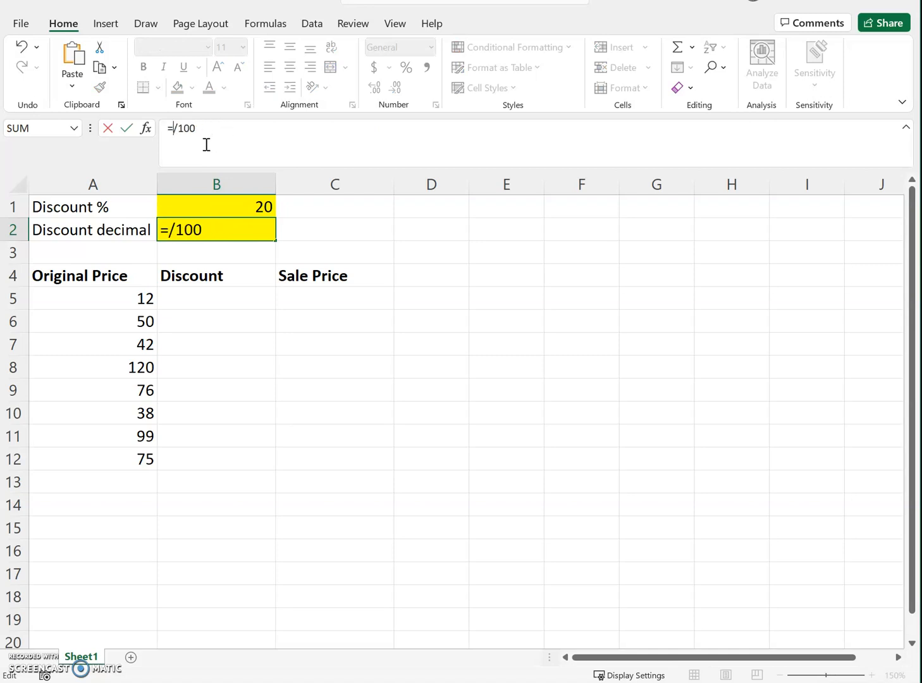
left_click(232, 206)
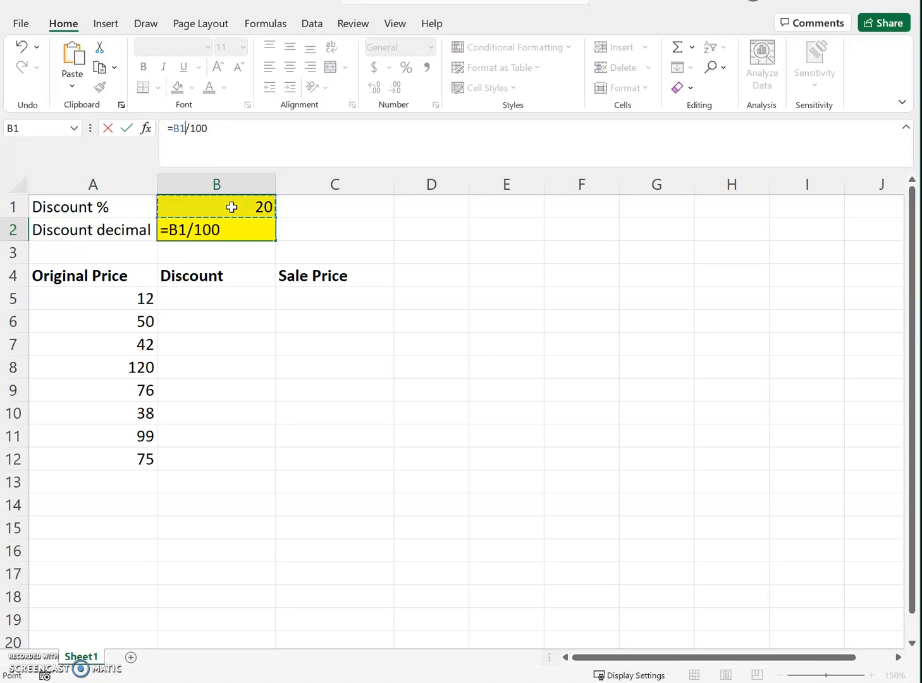
key("Return")
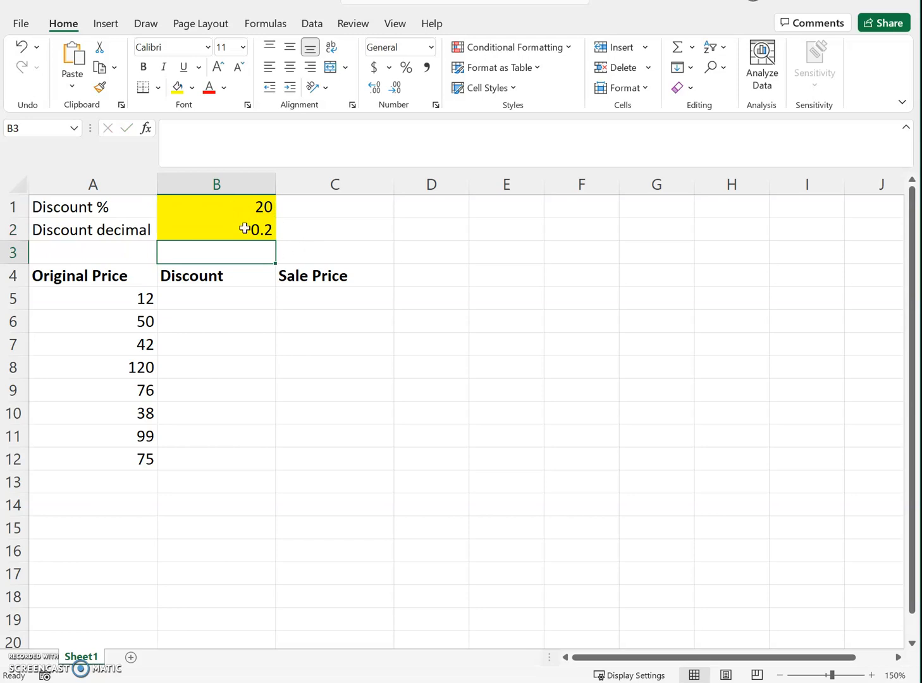
Step: Set the discount percentage in cell B1 to 30
left_click(246, 211)
type("30")
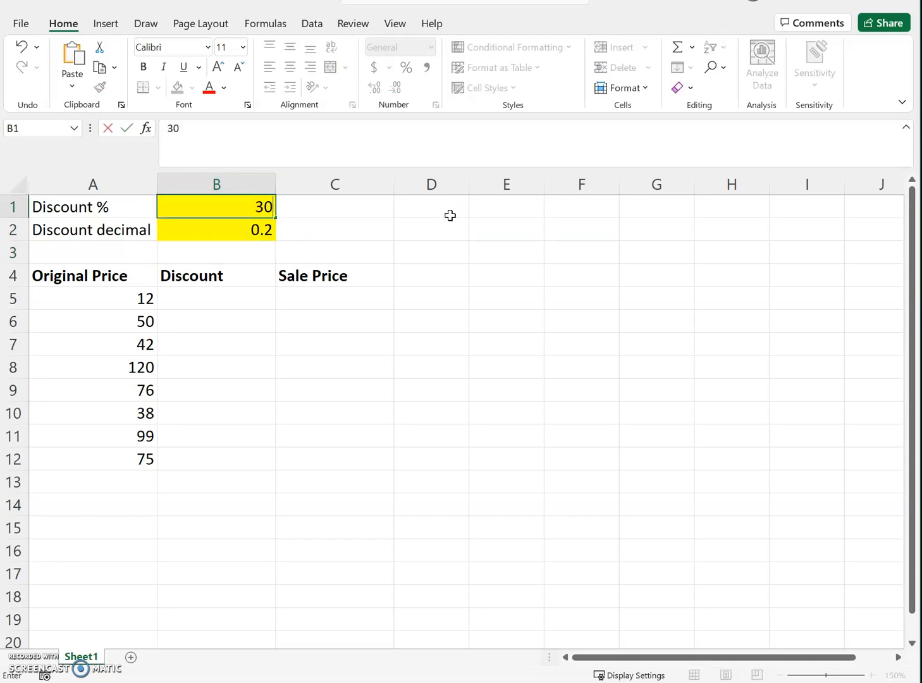
key("Return")
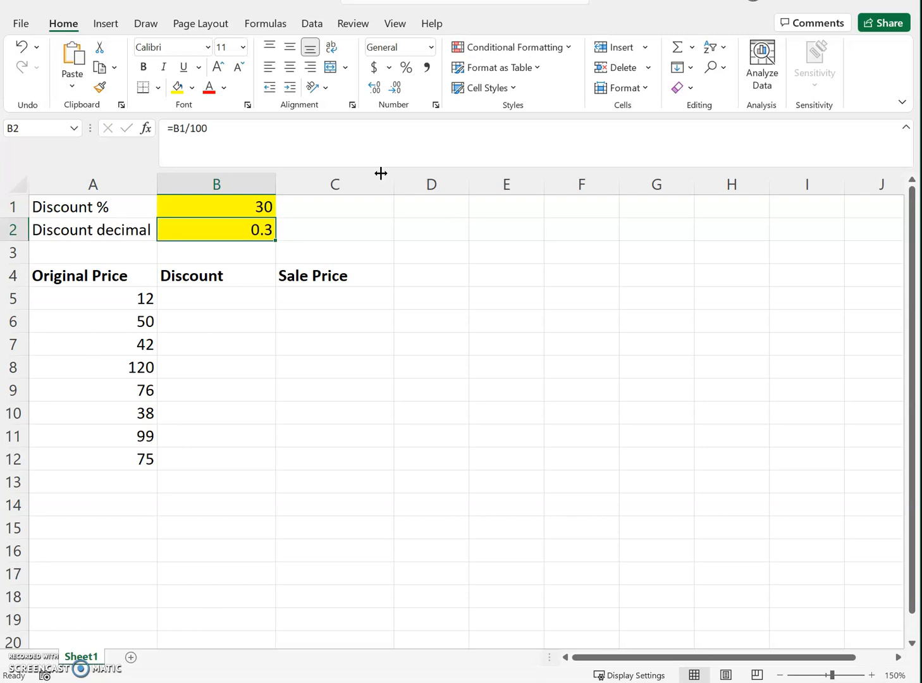
Step: Remove the yellow fill from the discount decimal in cell B2, leaving B1 highlighted
left_click(192, 89)
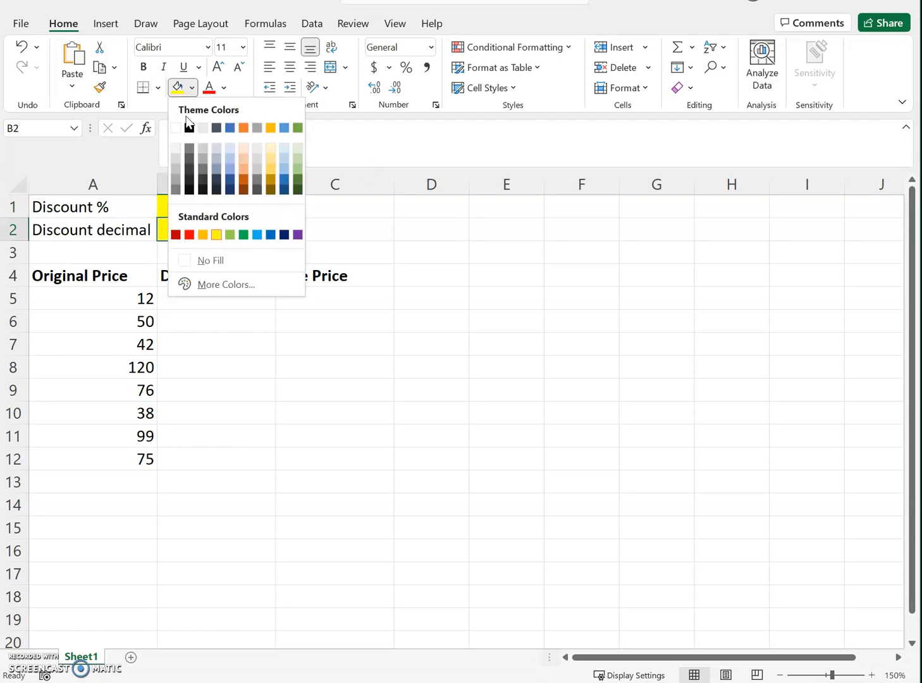
left_click(236, 263)
left_click(347, 228)
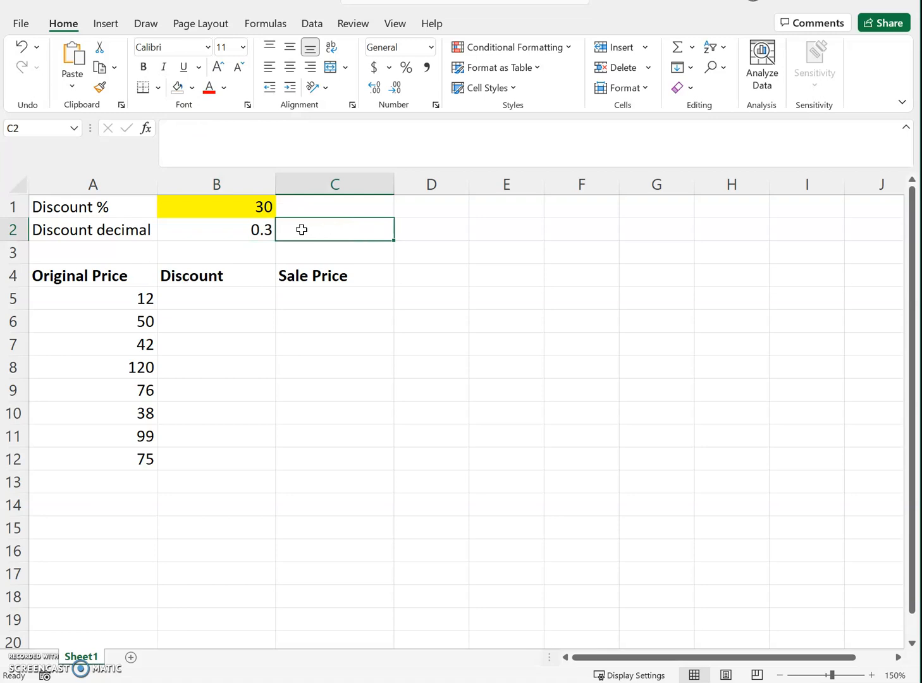
left_click(214, 205)
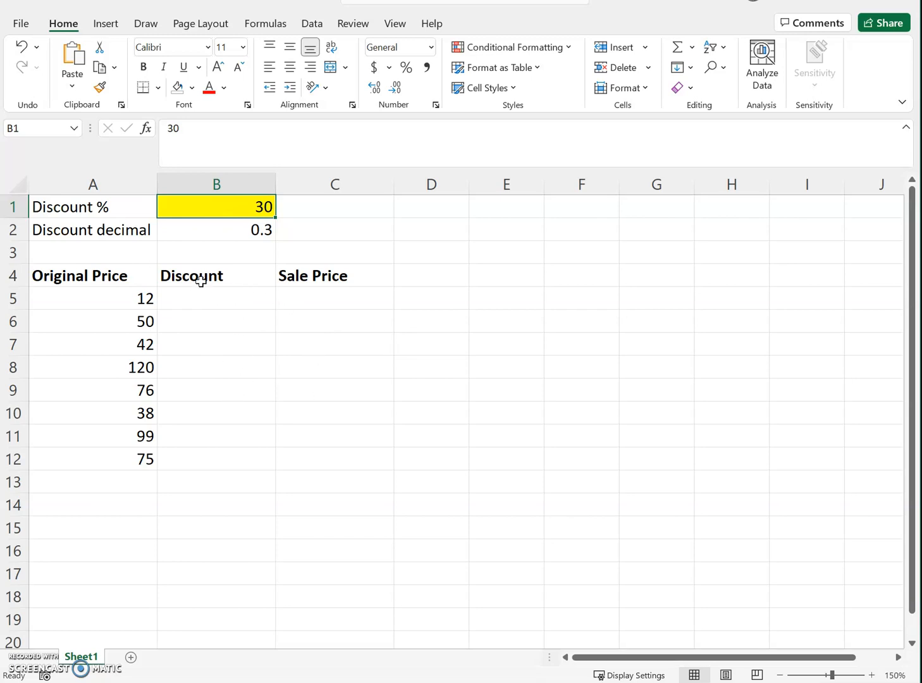
Step: Enter the formula =B2*A5 in cell B5 to calculate the discount for the first original price
left_click(203, 301)
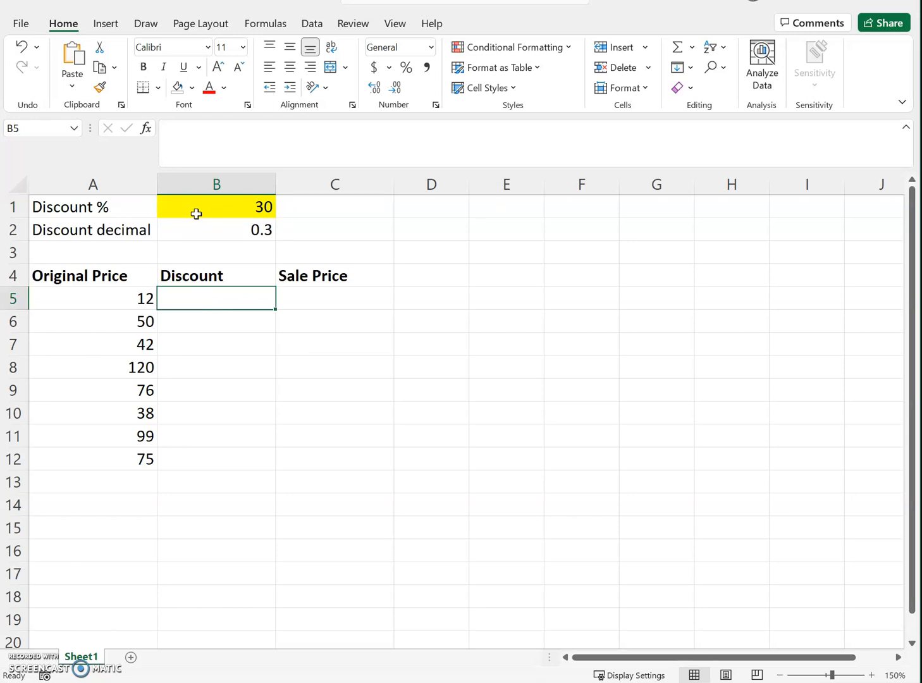
left_click(106, 294)
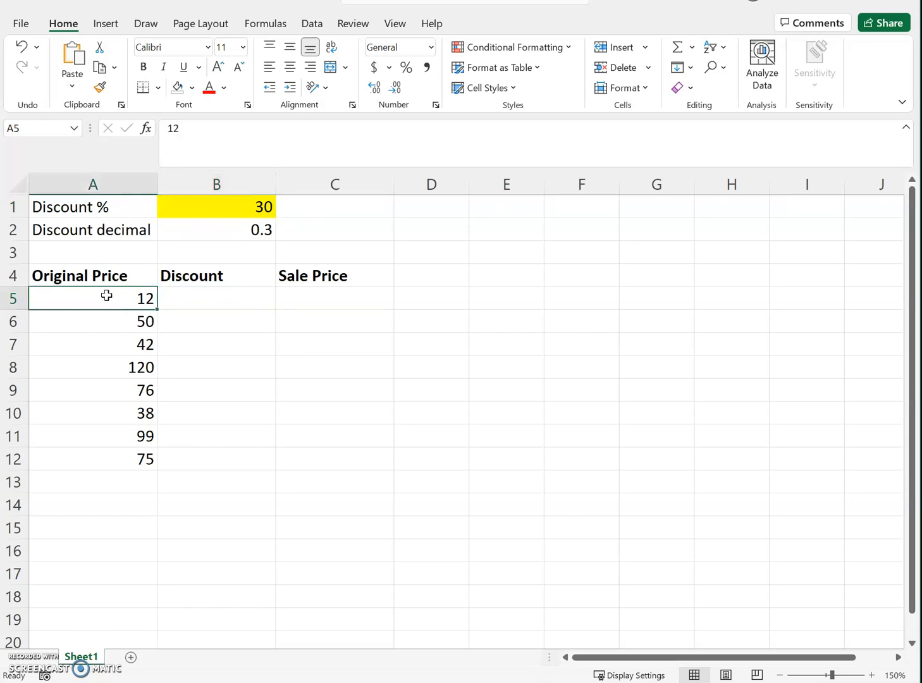
left_click(205, 297)
type("=")
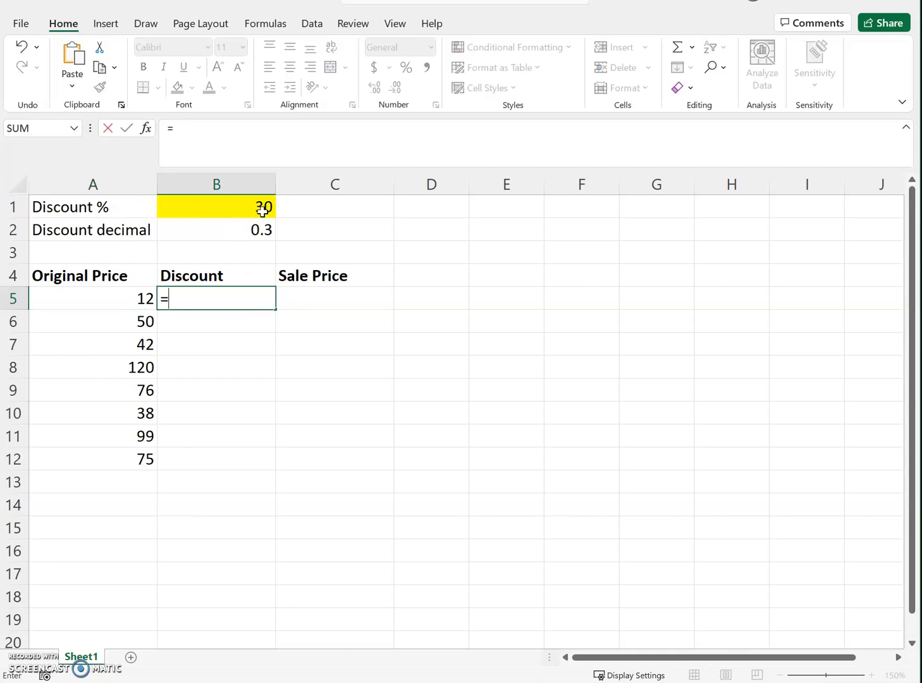
left_click(243, 228)
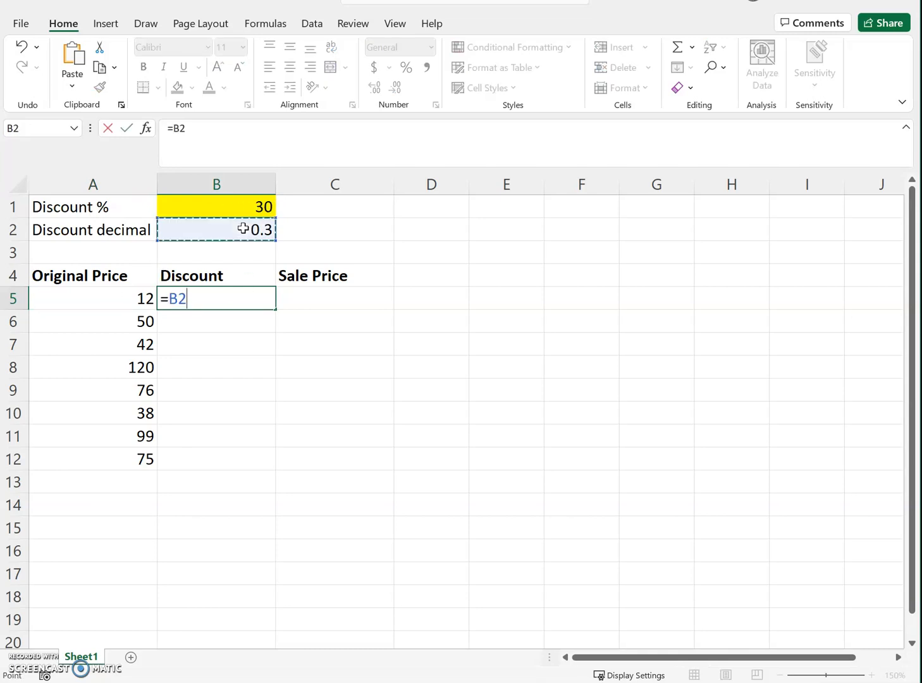
type("*")
left_click(116, 293)
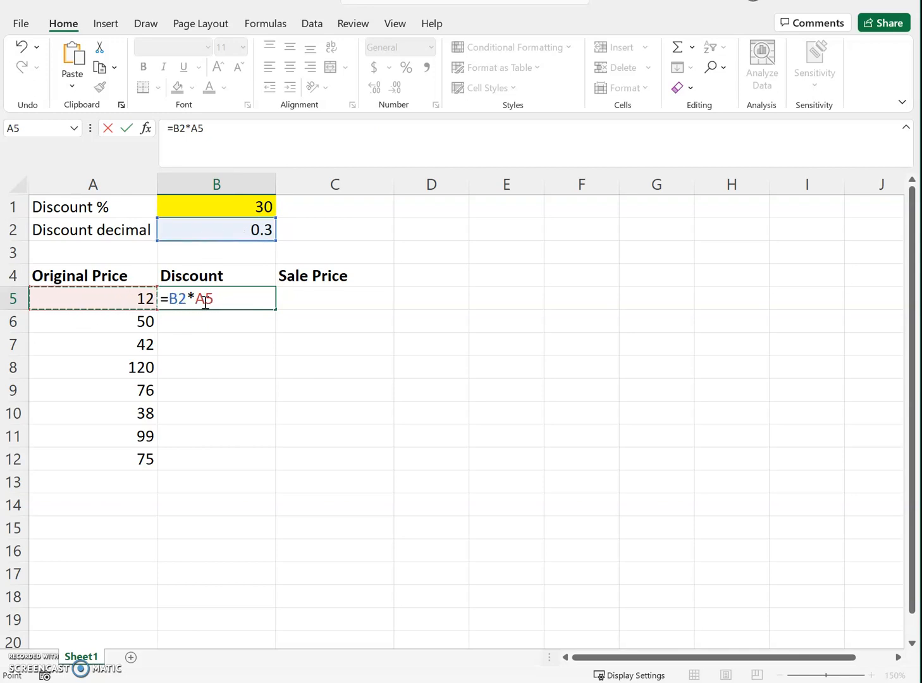
key("Return")
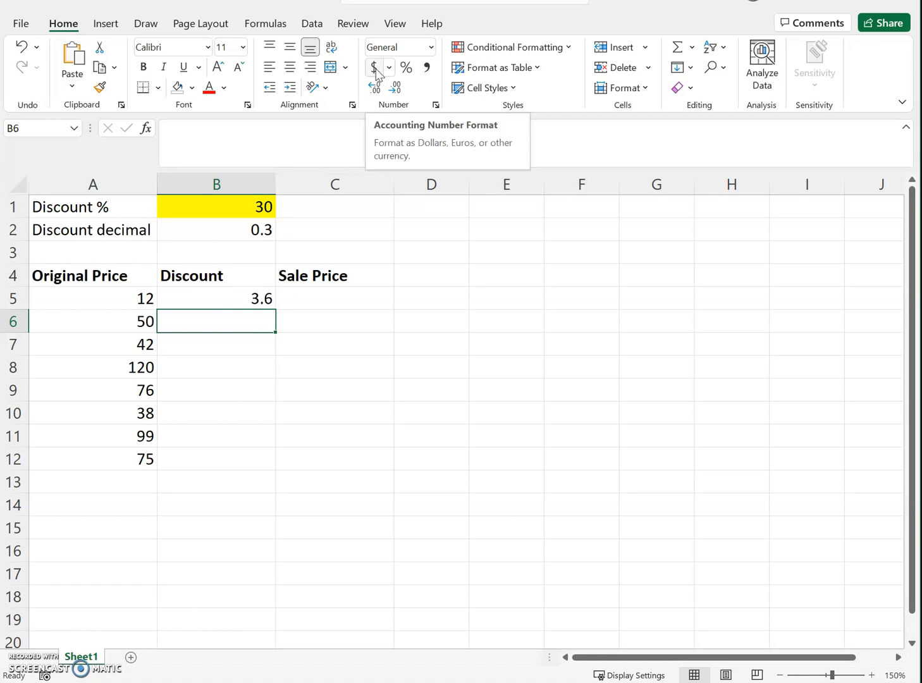
Step: Apply the dollar Accounting number format to the Discount cells B5 through B12
left_click_drag(212, 293, 222, 457)
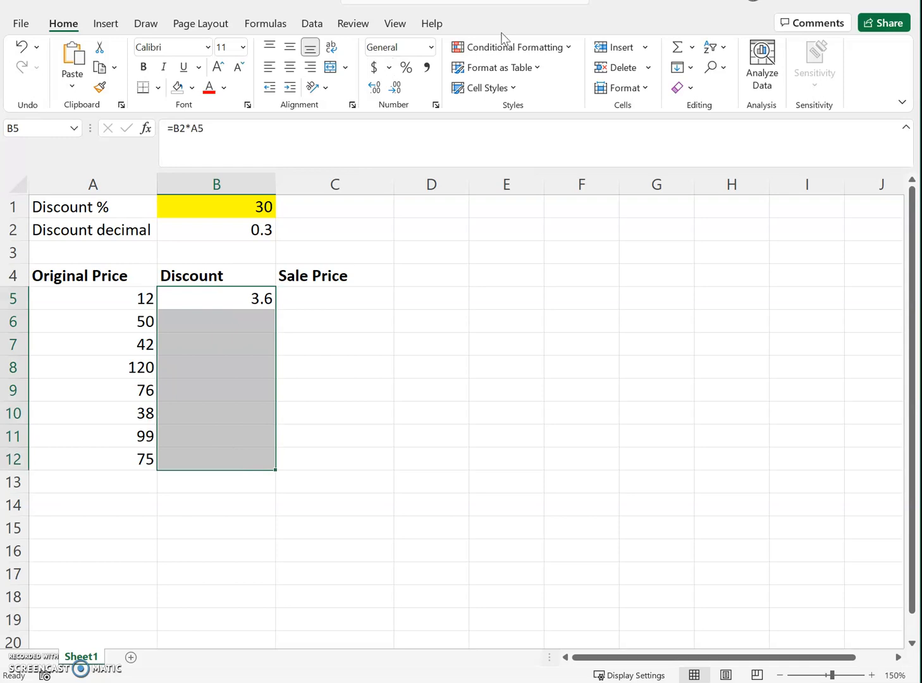
left_click(373, 68)
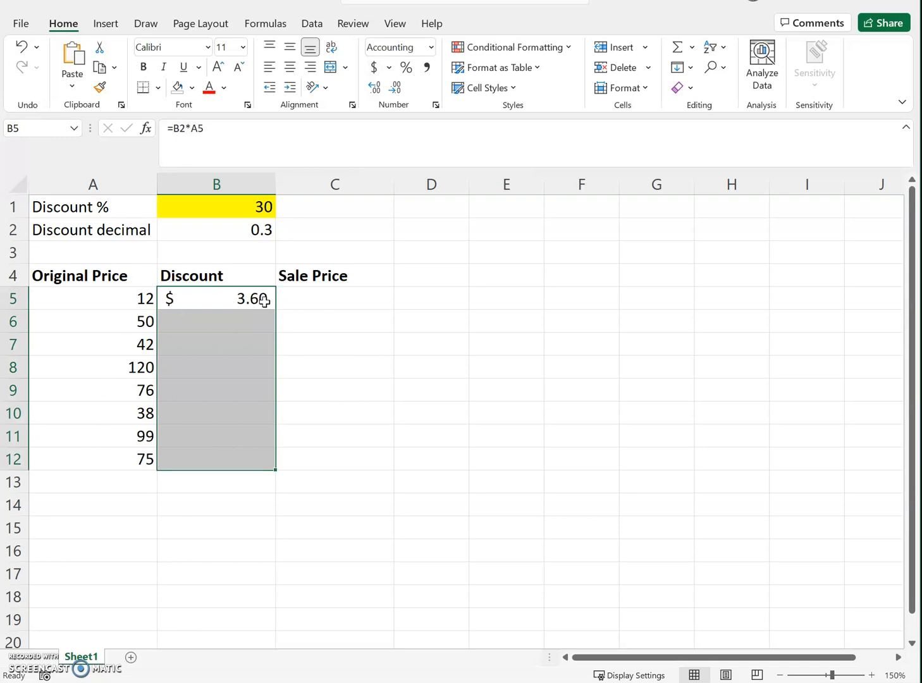
left_click(299, 305)
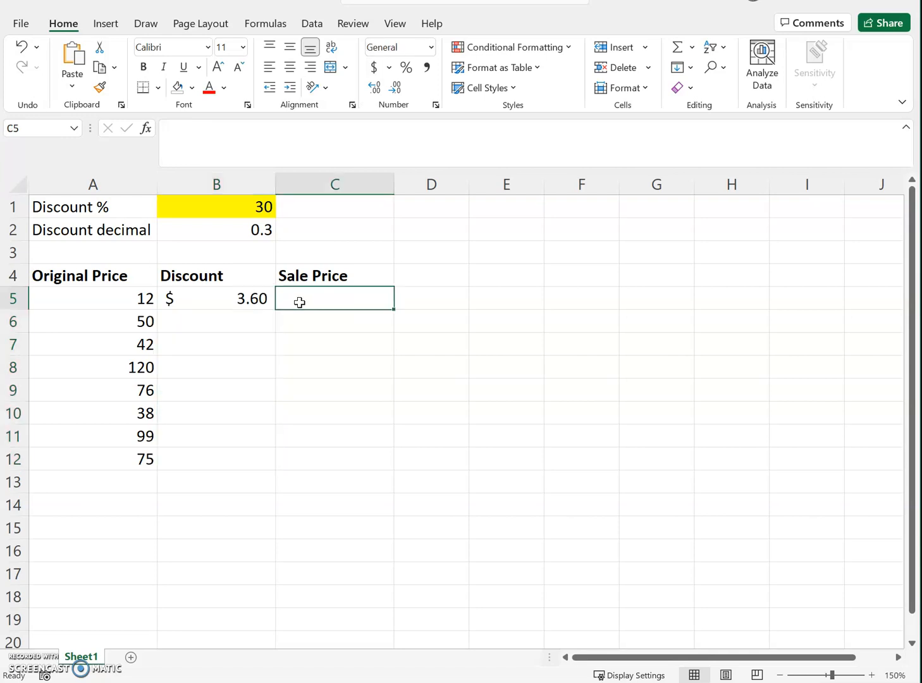
Step: Inspect the discount formula in cell B5 and the cells it references
left_click(247, 319)
left_click(244, 298)
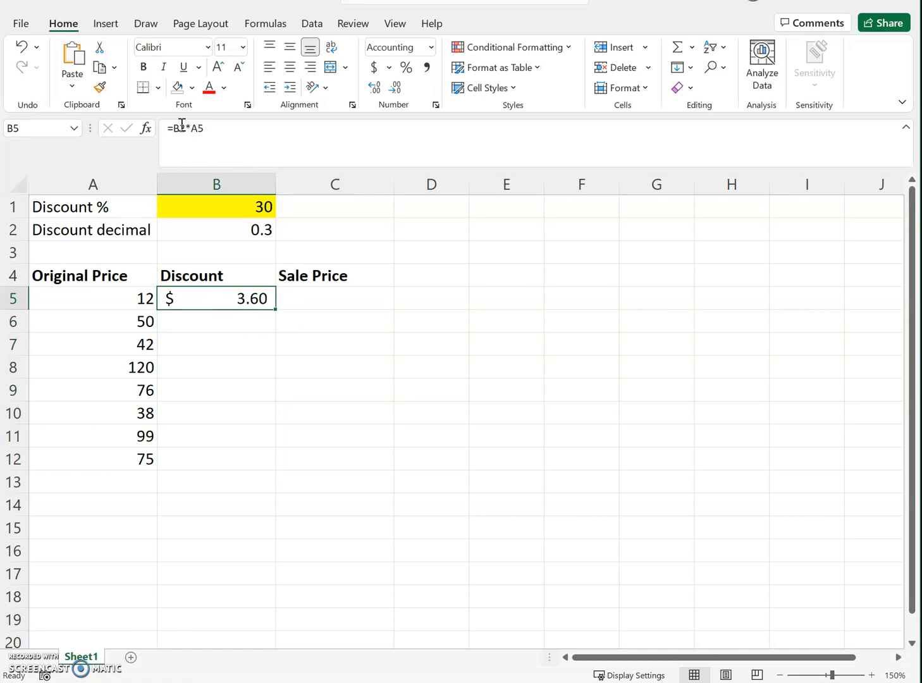
left_click(226, 130)
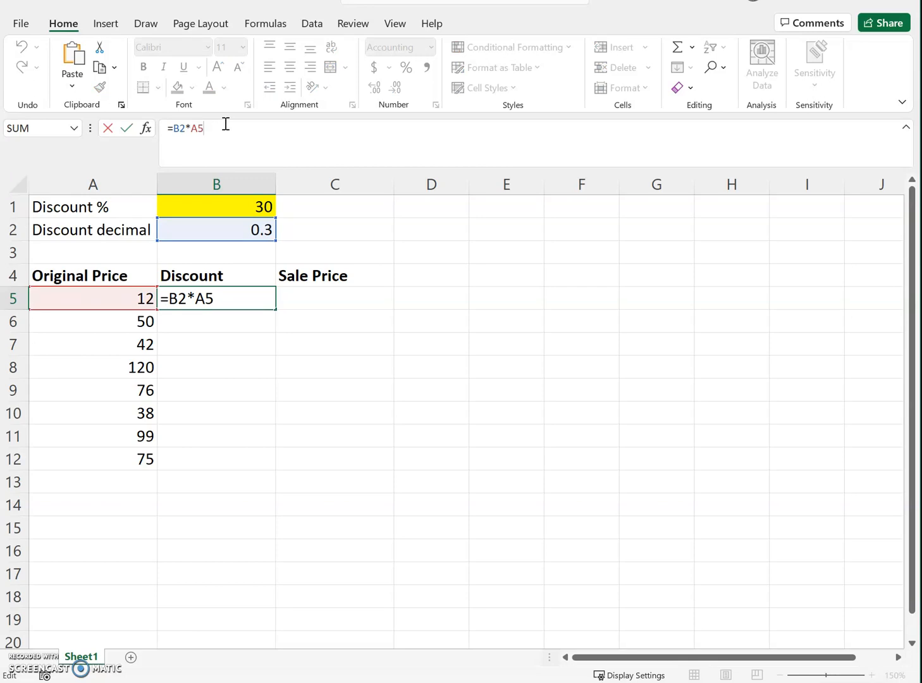
left_click(484, 361)
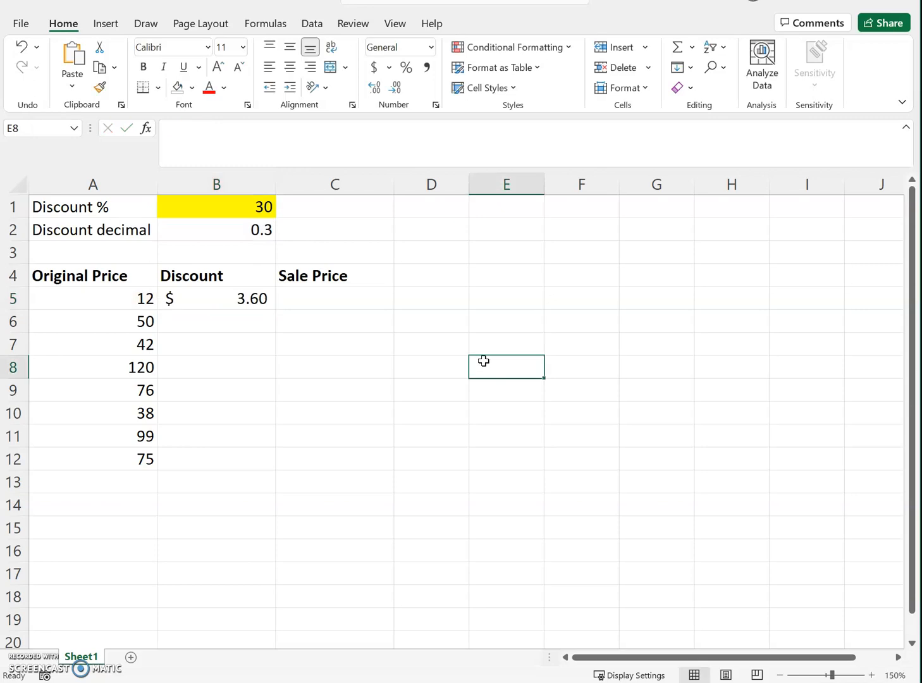
left_click(226, 292)
left_click(235, 143)
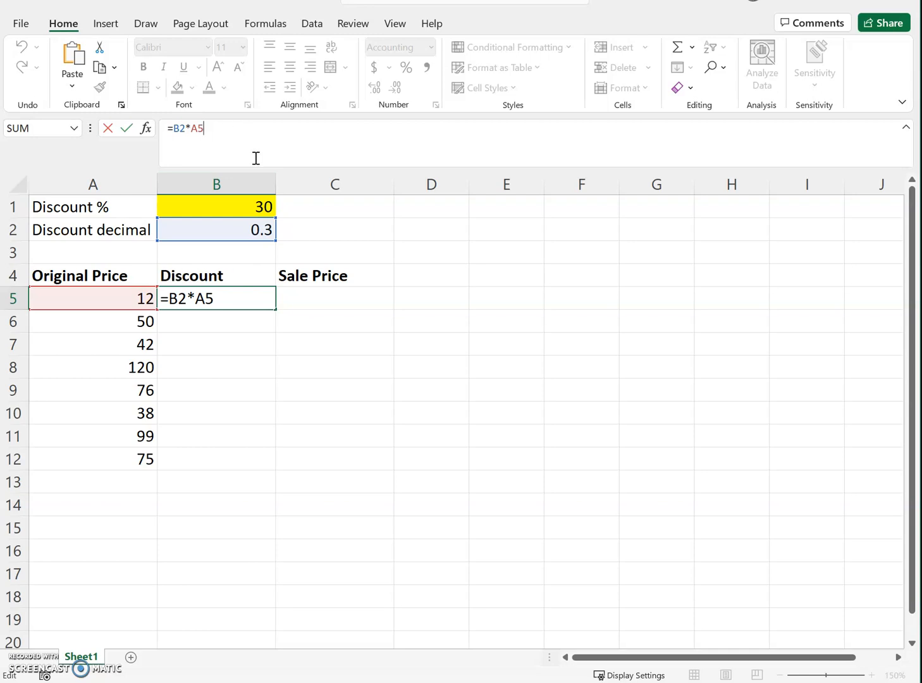
key("Return")
Step: Apply the dollar Accounting number format to the original prices in A5:A12 and the Sale Price cells C5:C12
left_click_drag(103, 297, 109, 458)
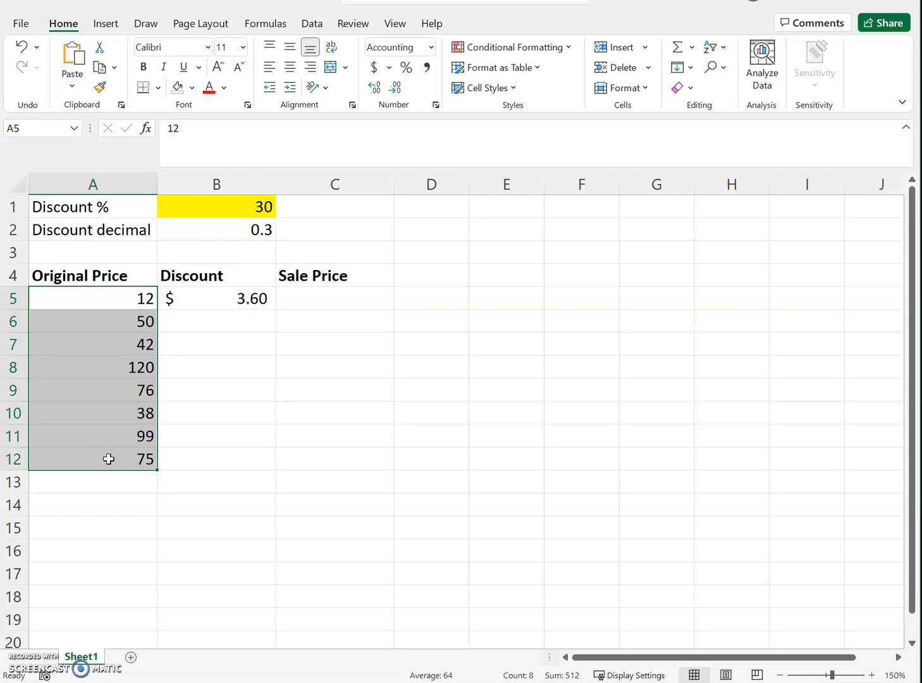
left_click(374, 67)
left_click(250, 339)
left_click_drag(320, 299, 335, 458)
left_click(375, 67)
left_click(327, 297)
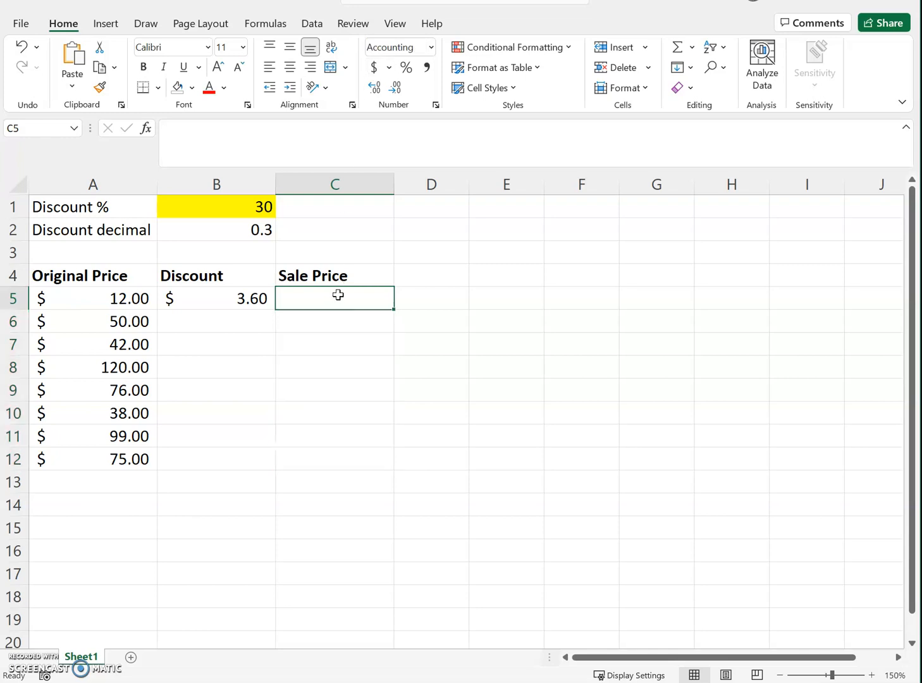
Step: Check the discount formula in B5 and try to fill it down through B12 with its relative references
left_click(221, 299)
left_click(241, 124)
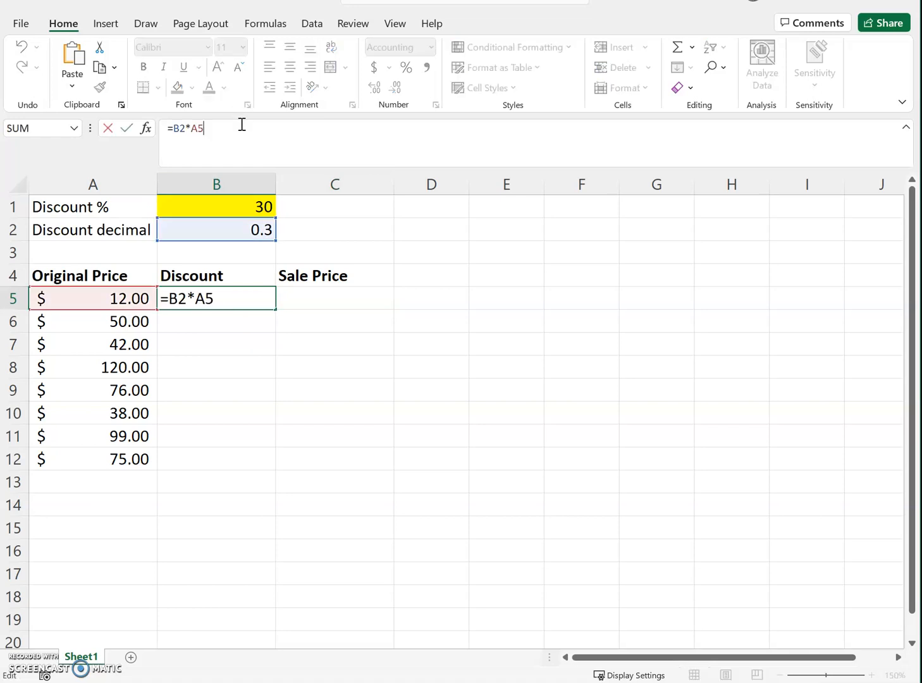
key("Return")
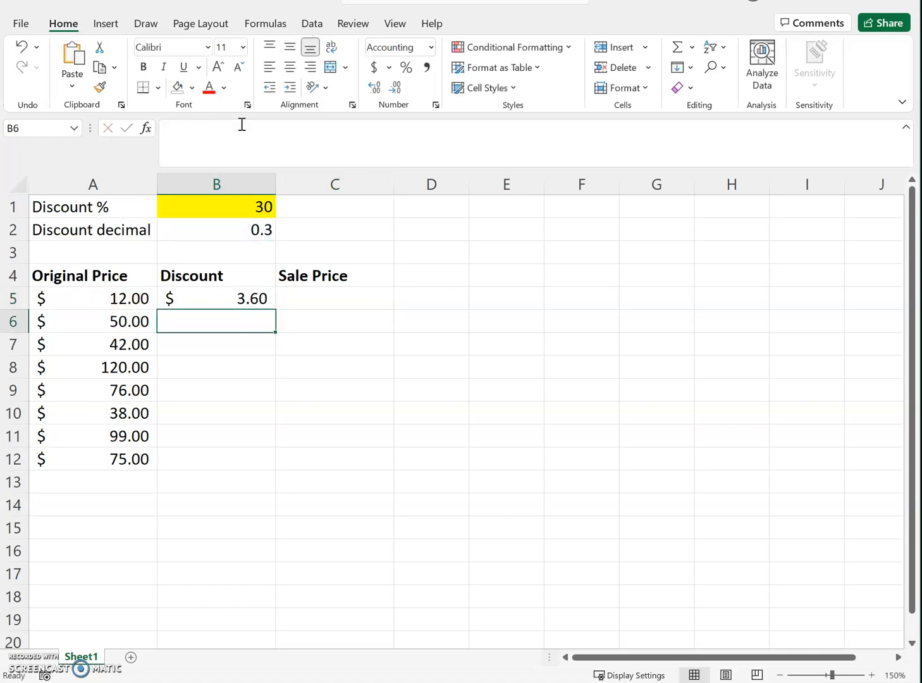
left_click(251, 299)
left_click_drag(274, 309, 262, 461)
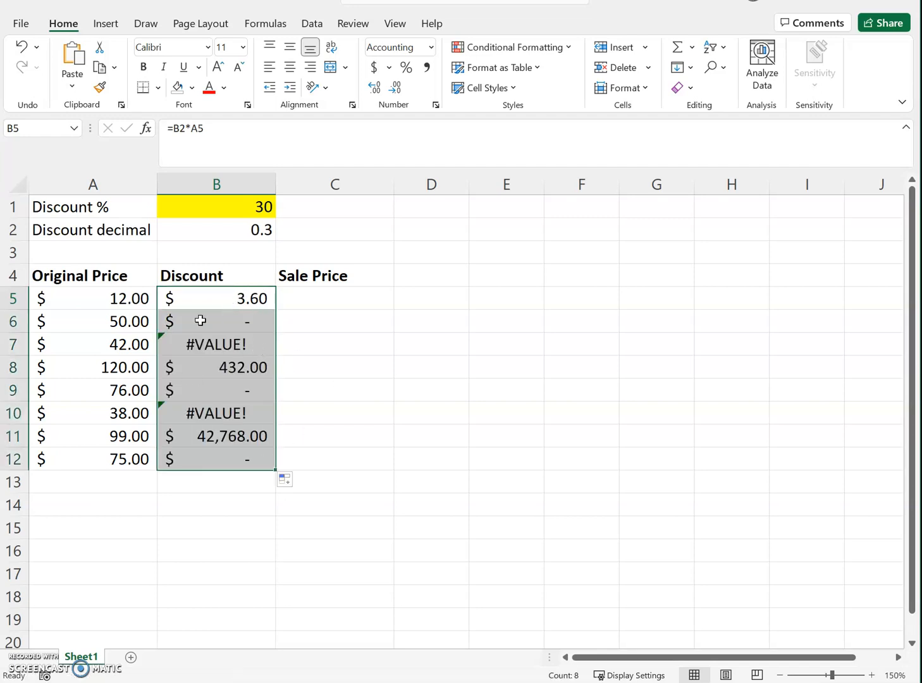
Step: Examine the copied discount formulas in cells B11 and B8 to see which cells they reference
left_click(227, 439)
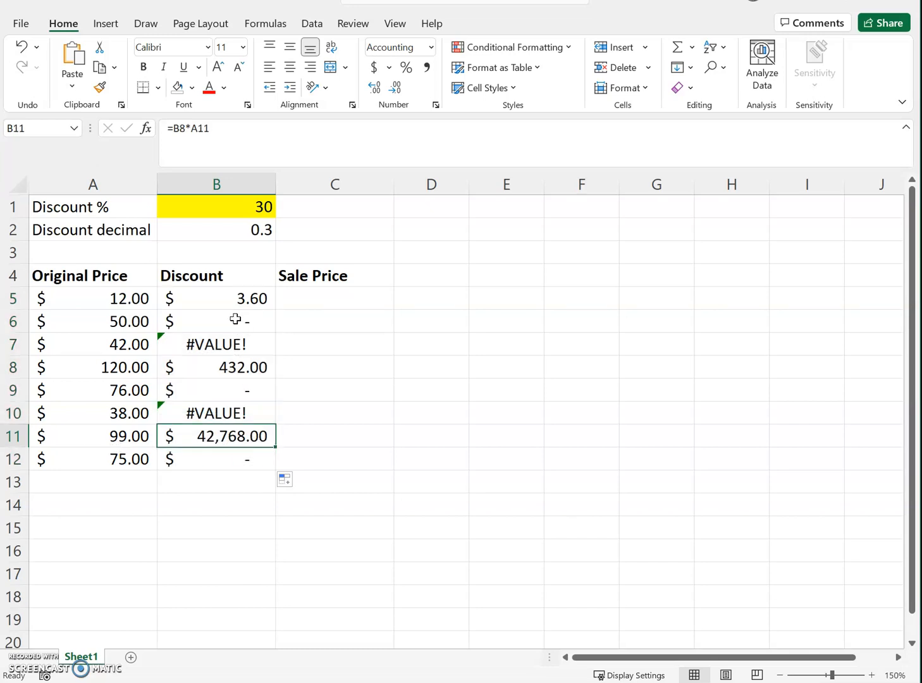
left_click(241, 136)
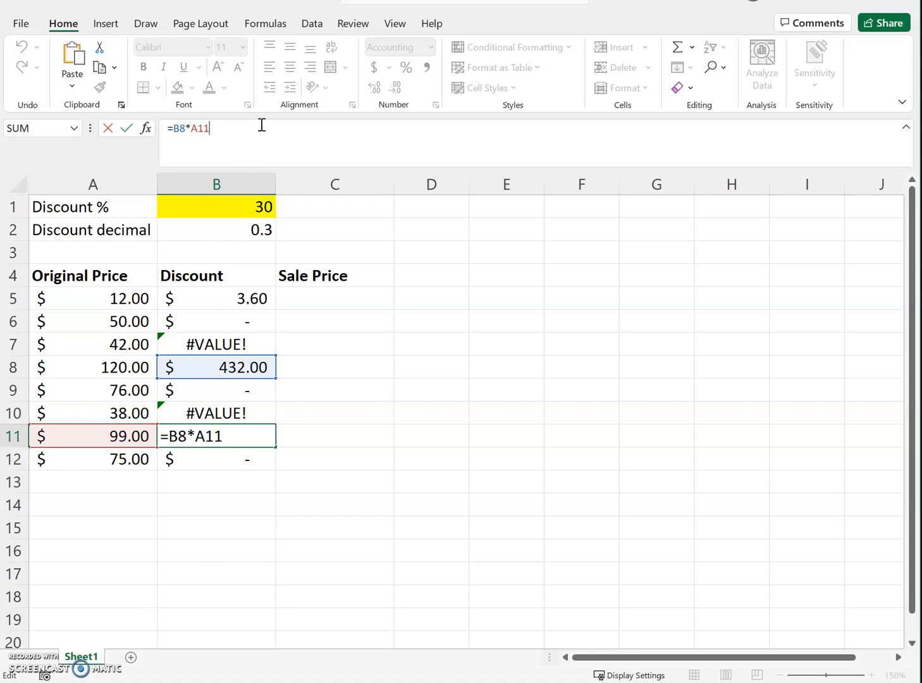
key("ctrl+Return")
key("Up")
key("Up")
key("Up")
key("Up")
key("Up")
key("Up")
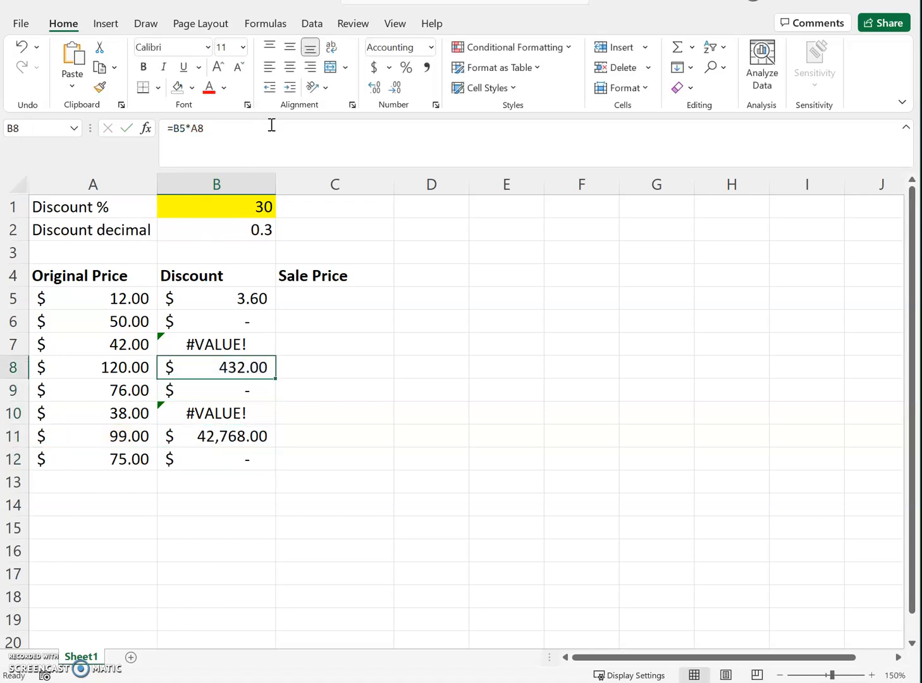
left_click(272, 126)
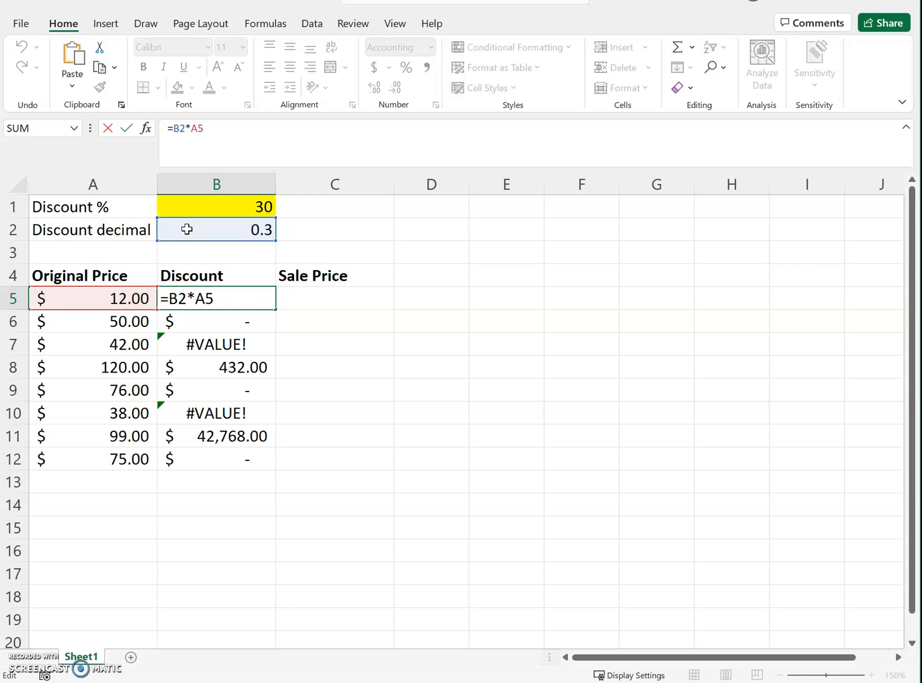
Step: Make the B2 reference in cell B5's discount formula absolute, so it reads =$B$2*A5
left_click(176, 129)
type("$")
key("Right")
type("$")
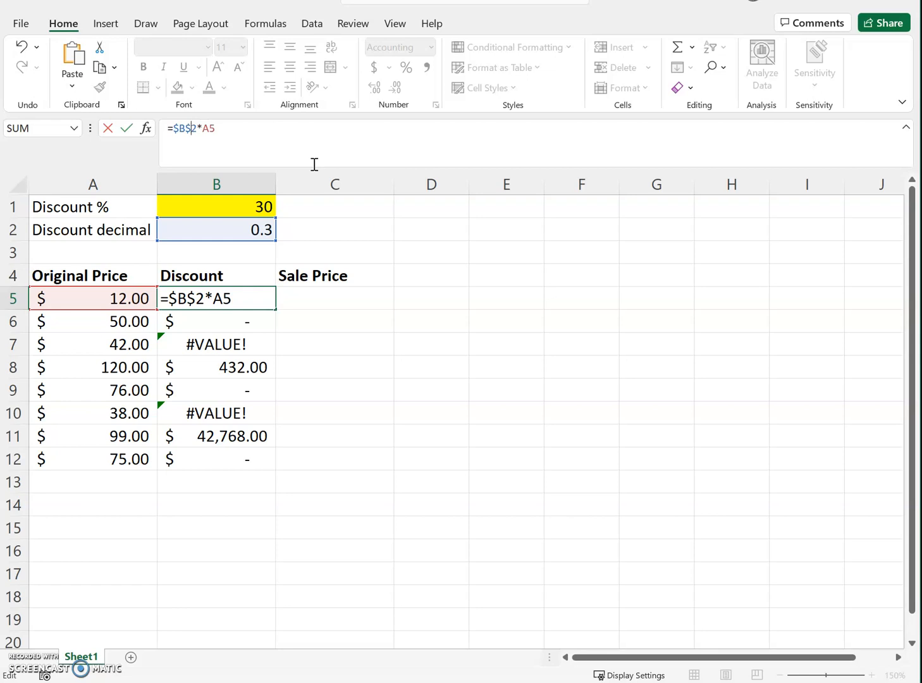
key("Return")
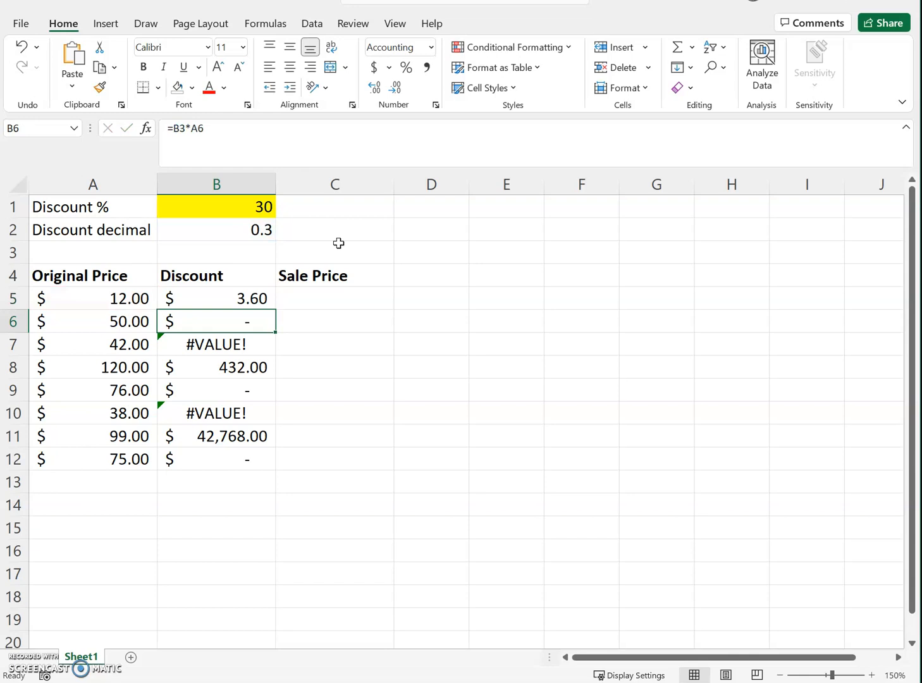
Step: Fill the corrected discount formula from B5 down through B12
left_click(246, 299)
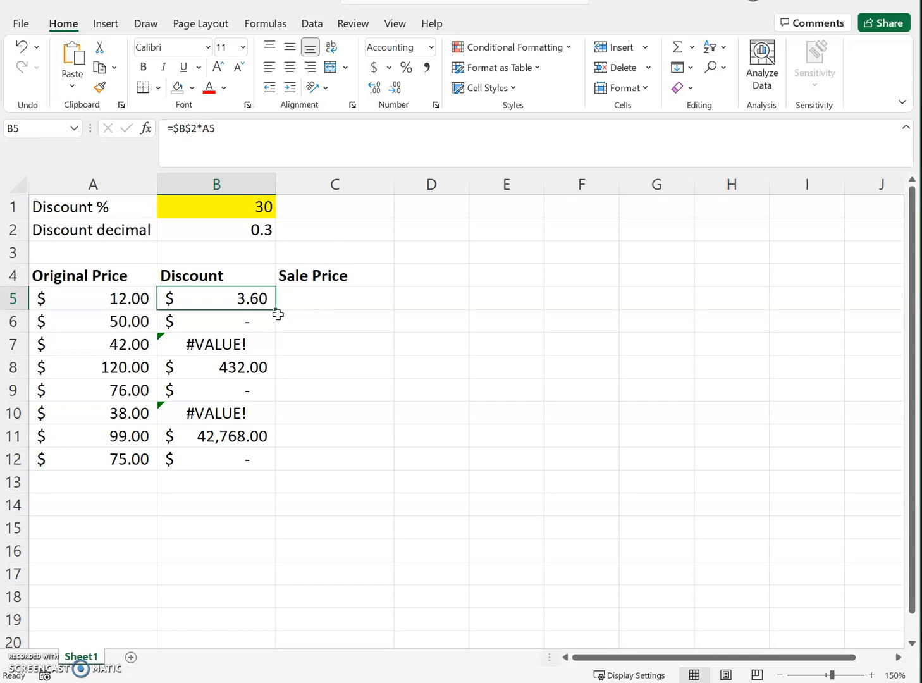
mouse_move(277, 310)
left_mouse_down()
mouse_move(273, 354)
mouse_move(269, 300)
mouse_move(270, 312)
left_mouse_up()
double_click(278, 310)
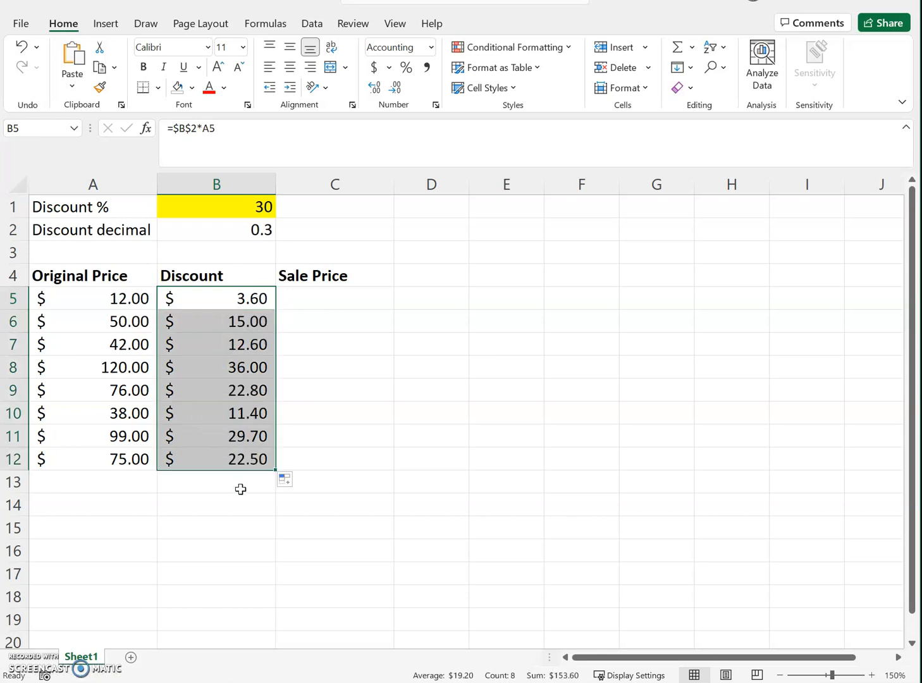
left_click(316, 353)
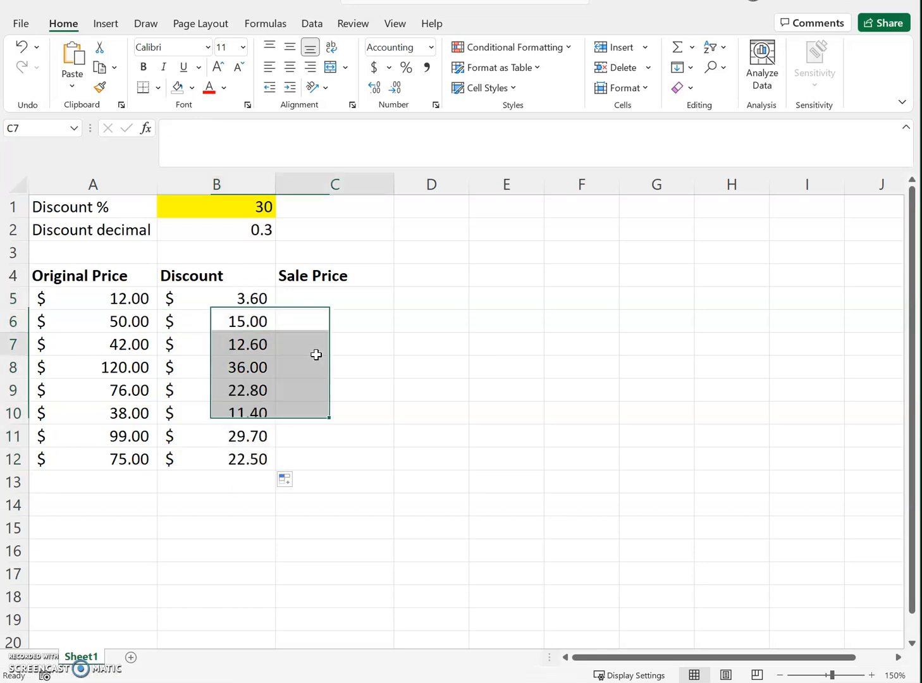
left_click(233, 298)
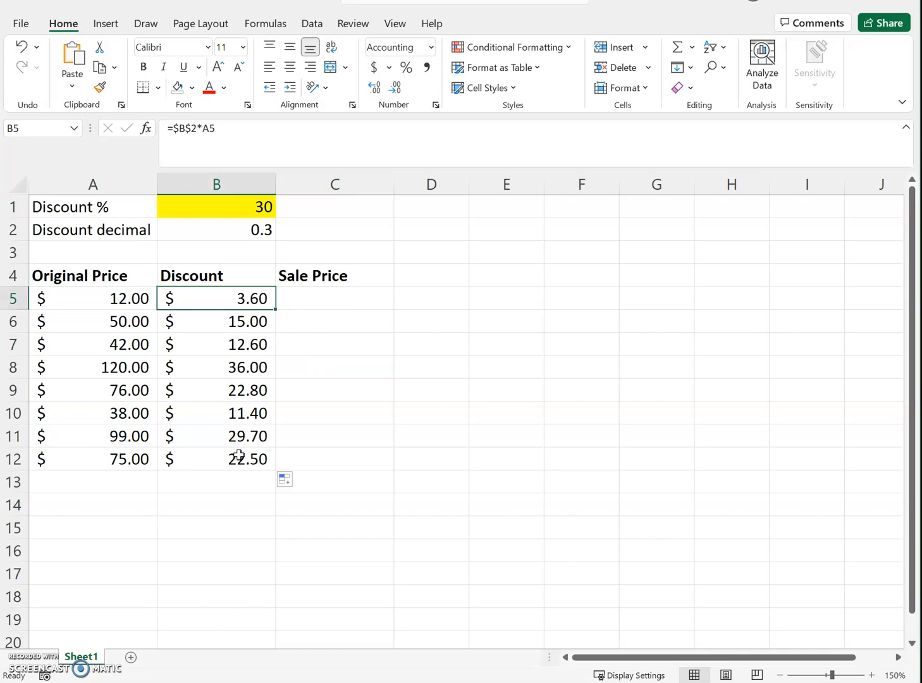
Step: Test the discount percentage in cell B1 by setting it to 25, and return it to 30
left_click(255, 207)
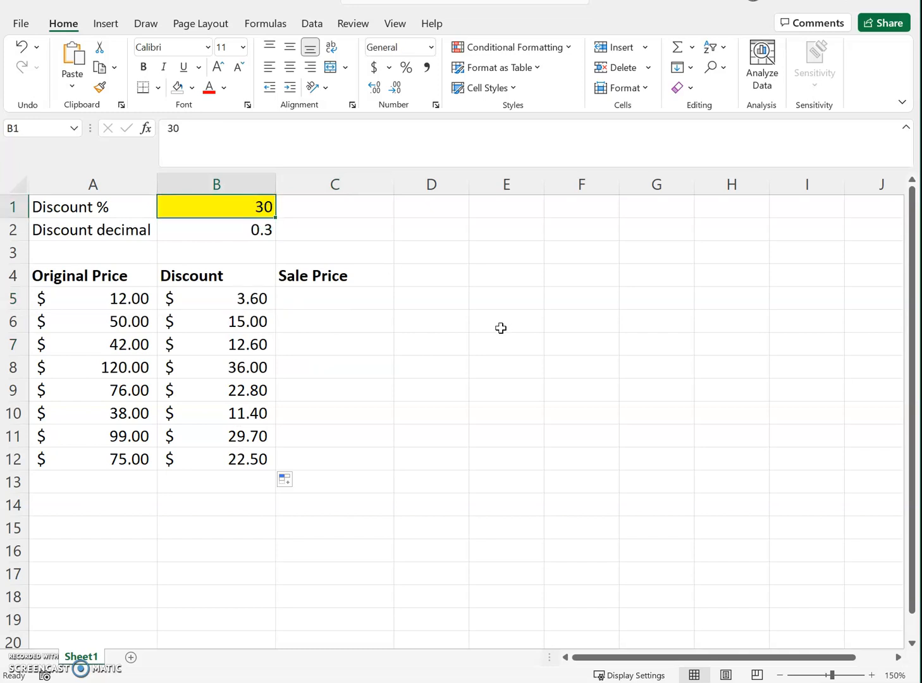
type("25")
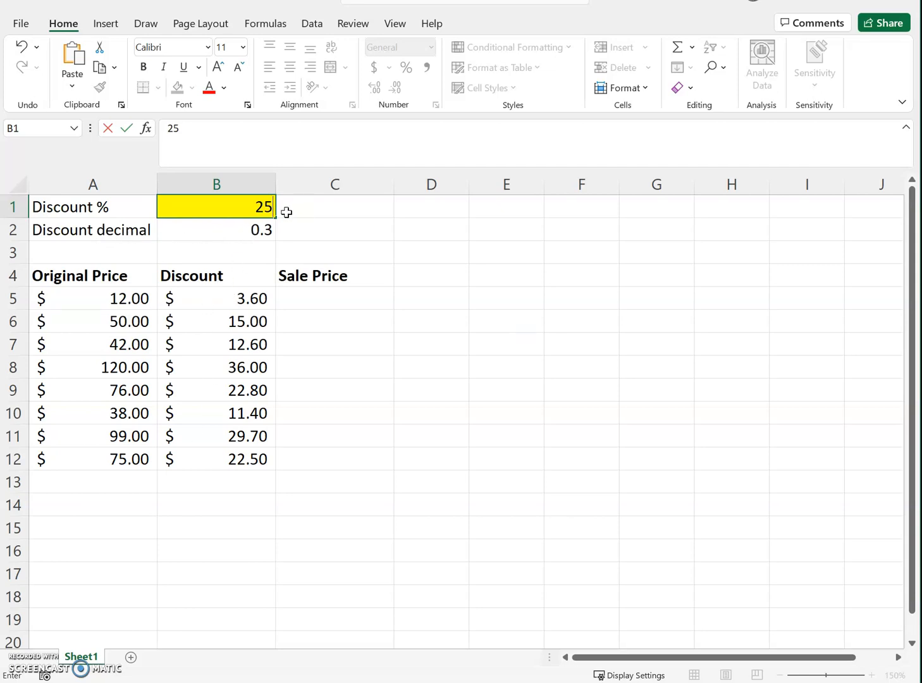
key("Return")
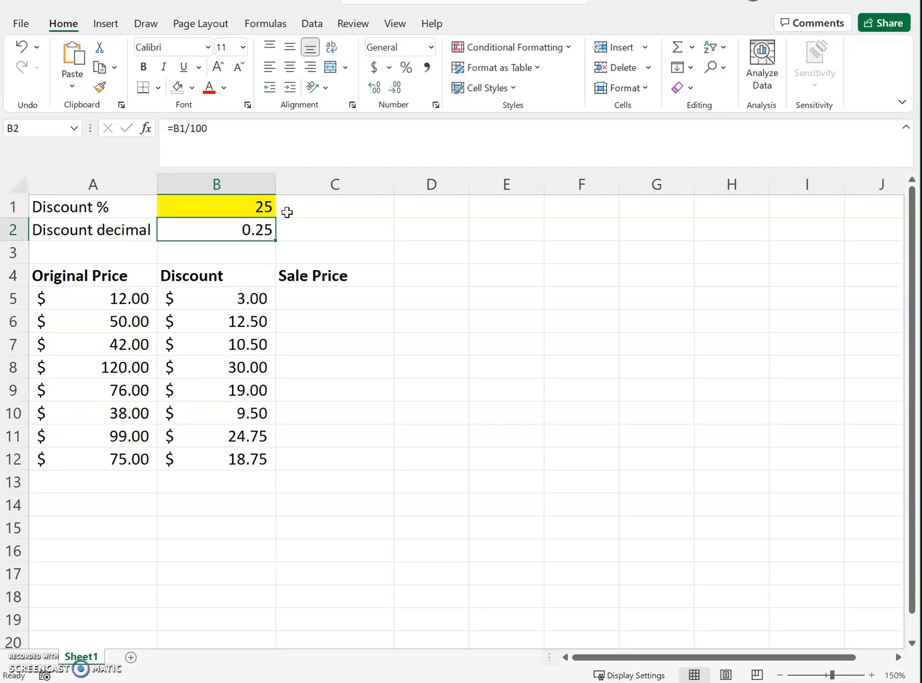
left_click(255, 208)
type("30")
key("Return")
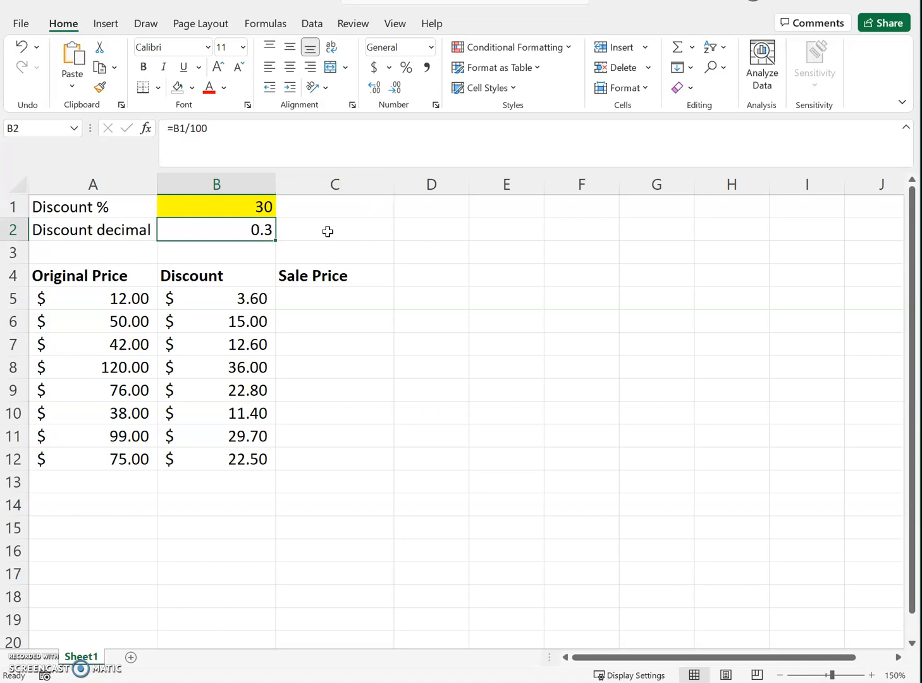
Step: Enter the formula =A5-B5 in cell C5 to calculate the first sale price
left_click(307, 298)
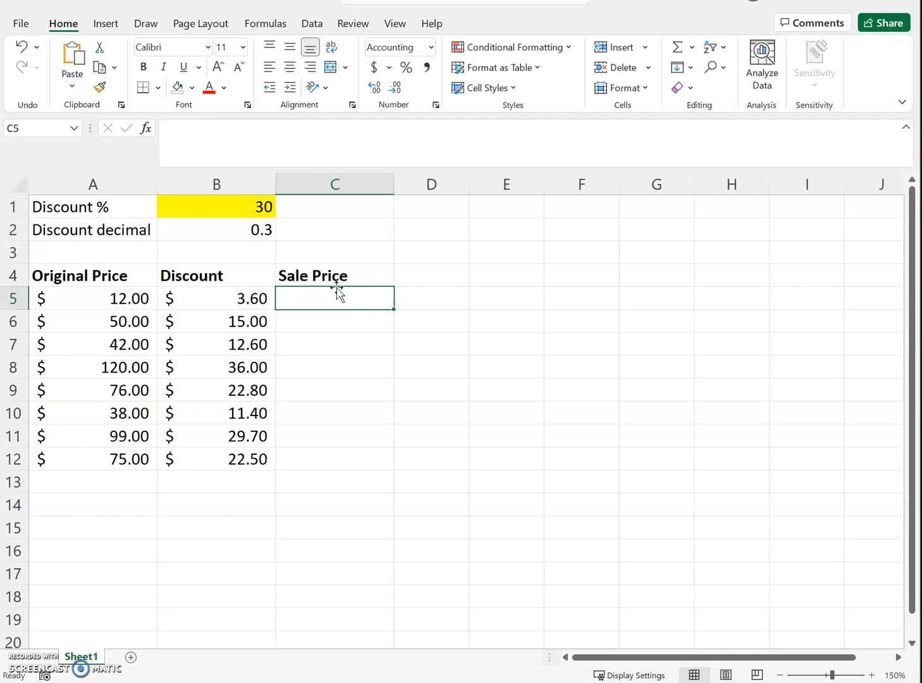
left_click(218, 298)
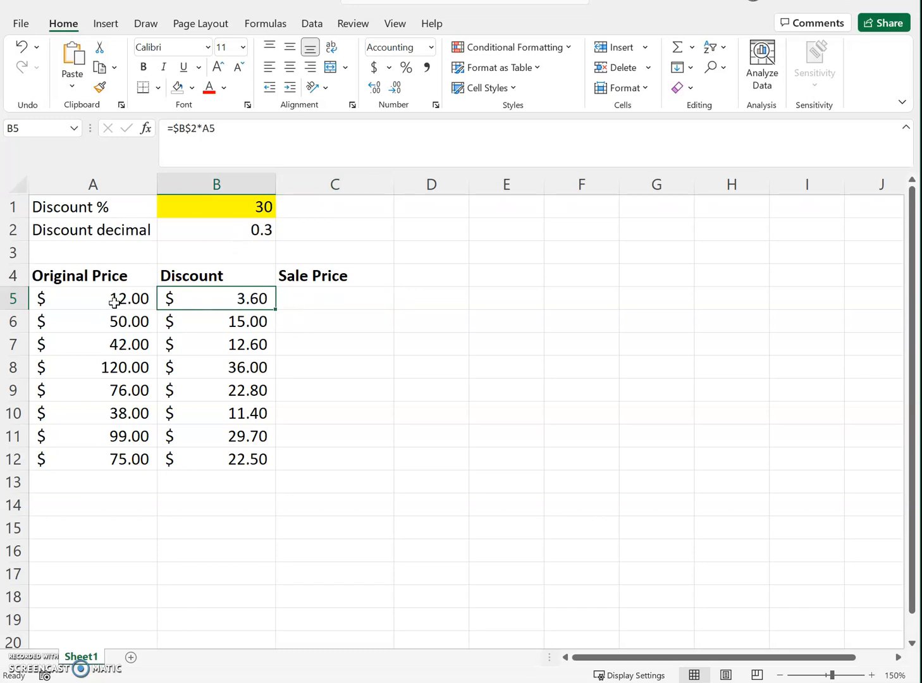
left_click(93, 298)
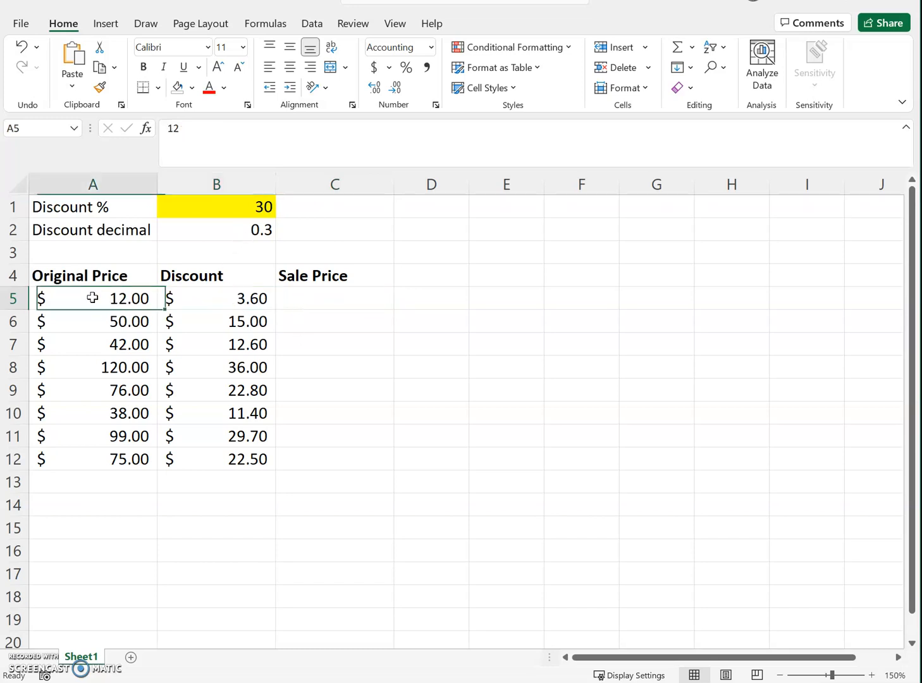
left_click(198, 298)
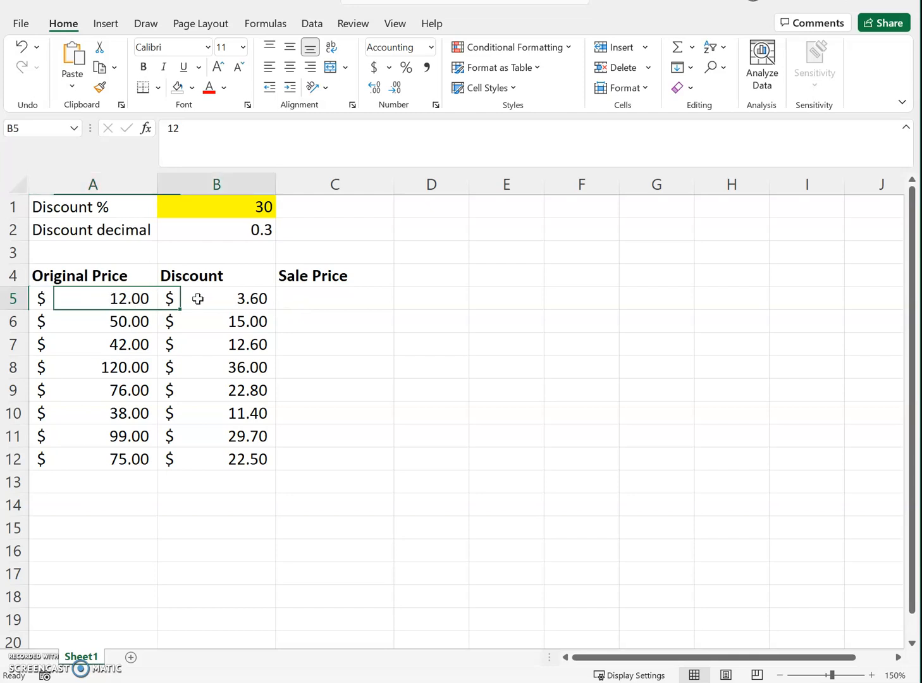
left_click(298, 294)
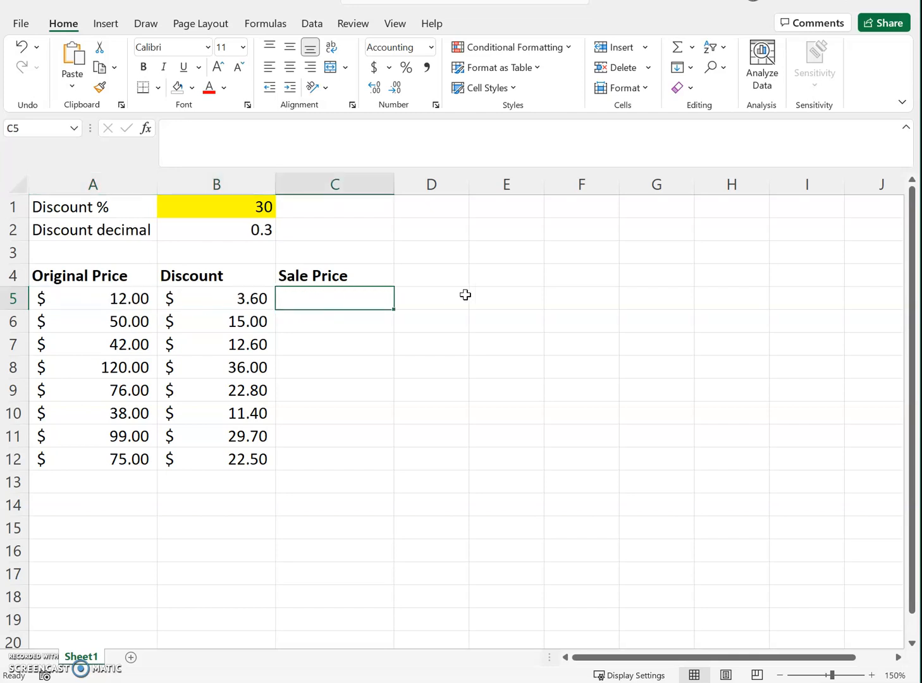
type("=")
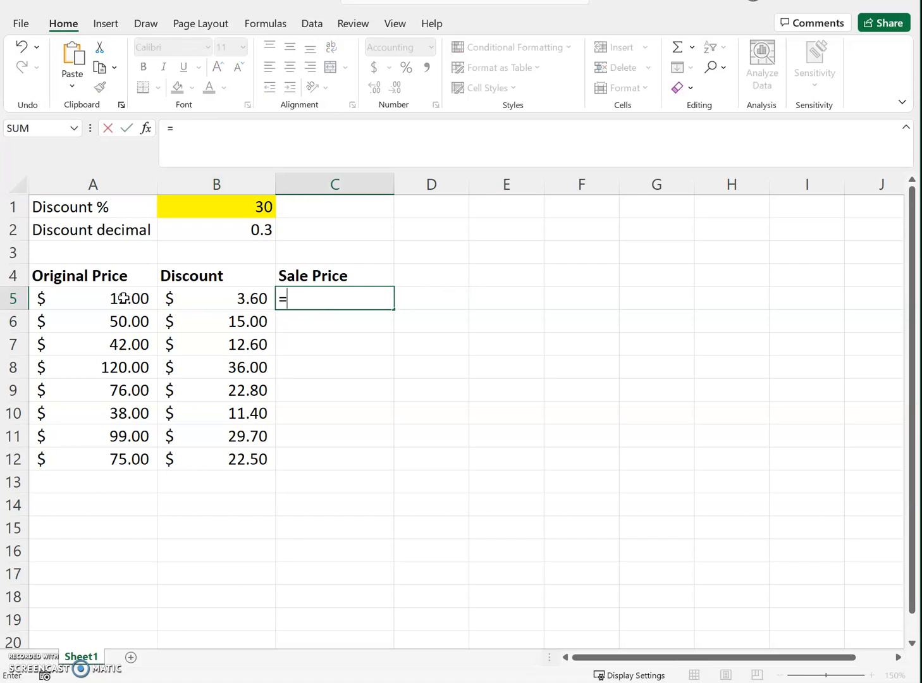
left_click(91, 300)
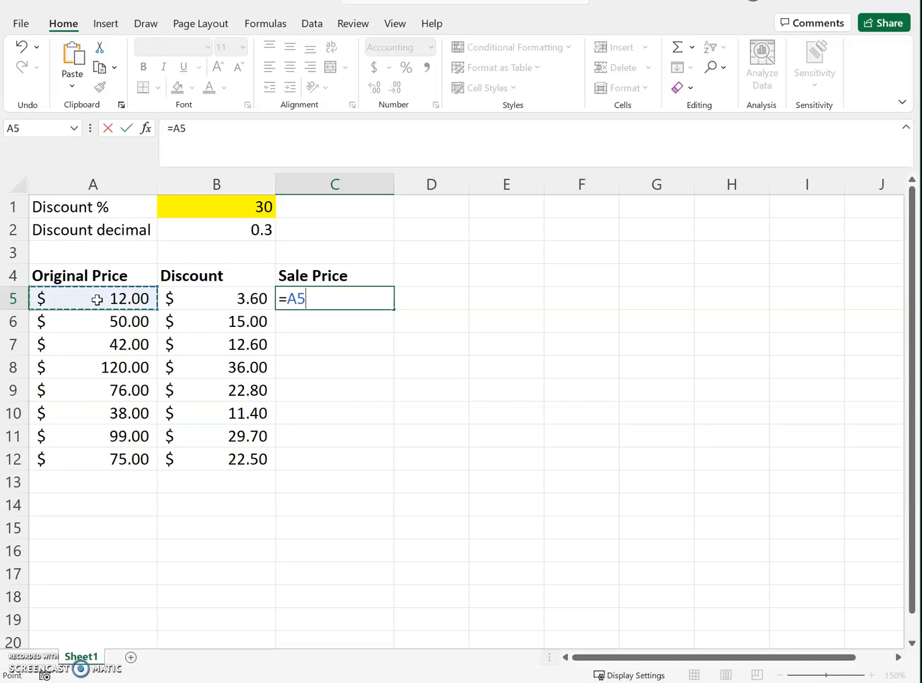
type("-")
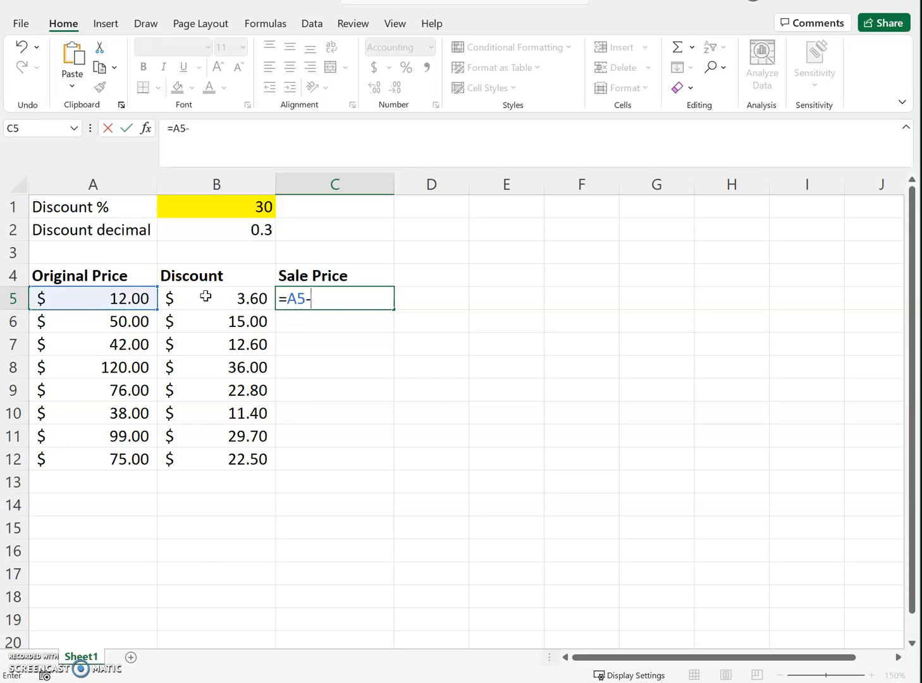
left_click(217, 300)
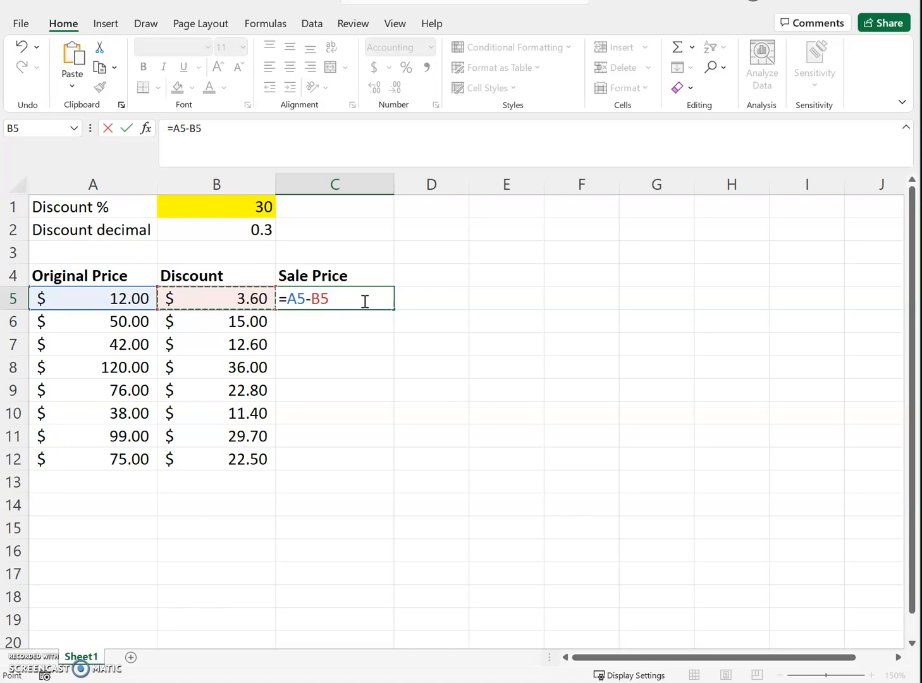
key("Return")
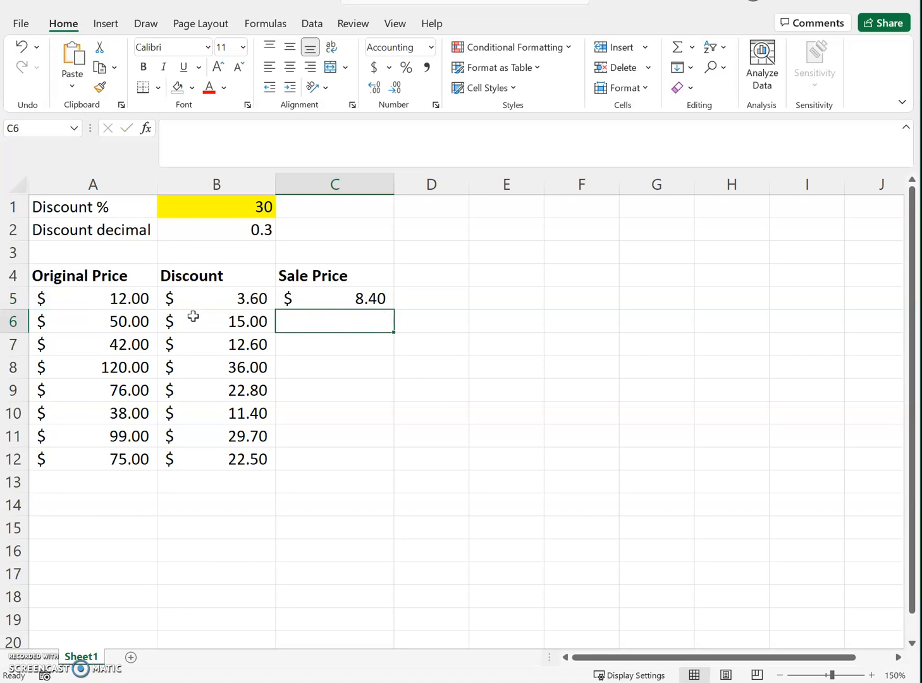
Step: Fill the sale price formula from C5 down through C12 and check which cells the copy in C8 references
left_click(344, 299)
left_click_drag(395, 310, 382, 475)
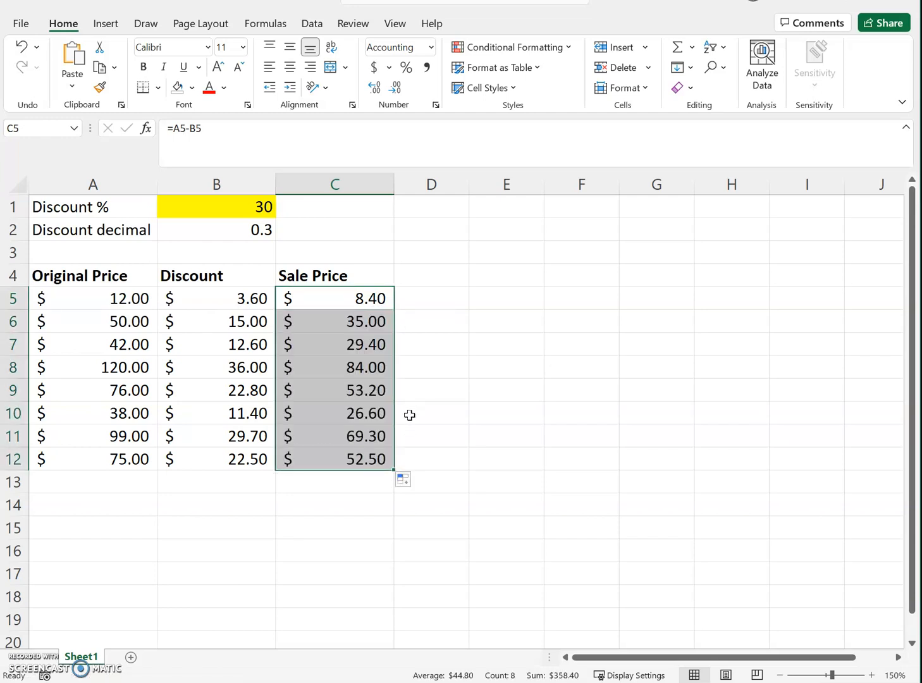
left_click(374, 324)
left_click(376, 371)
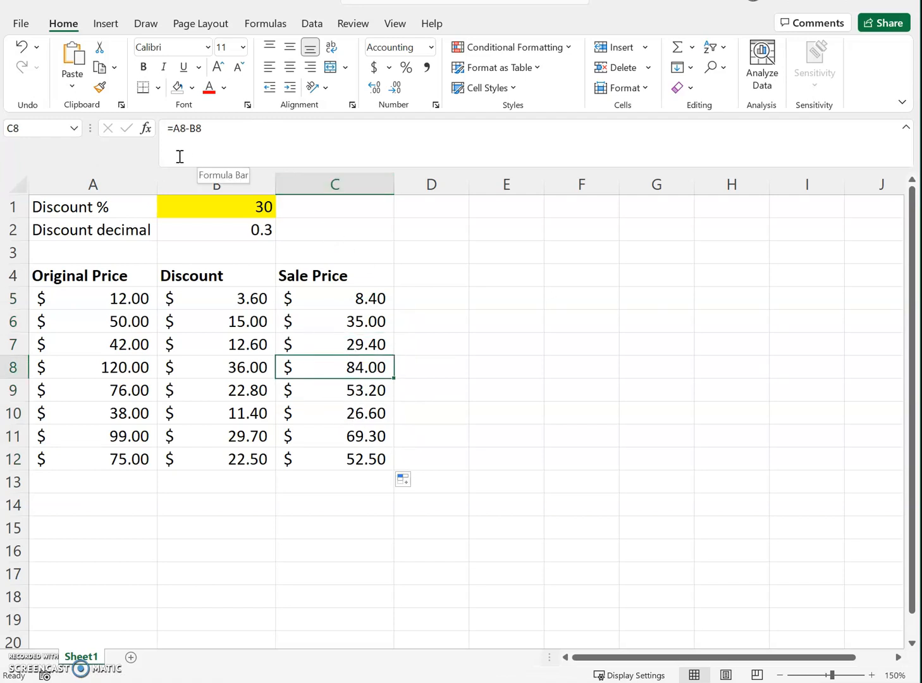
left_click(229, 133)
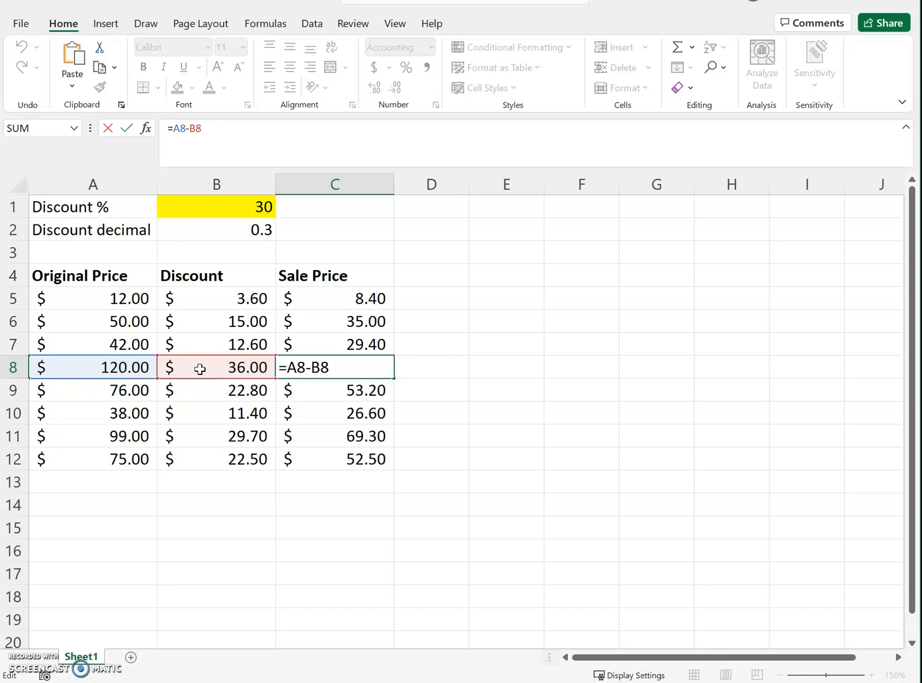
key("Return")
key("Up")
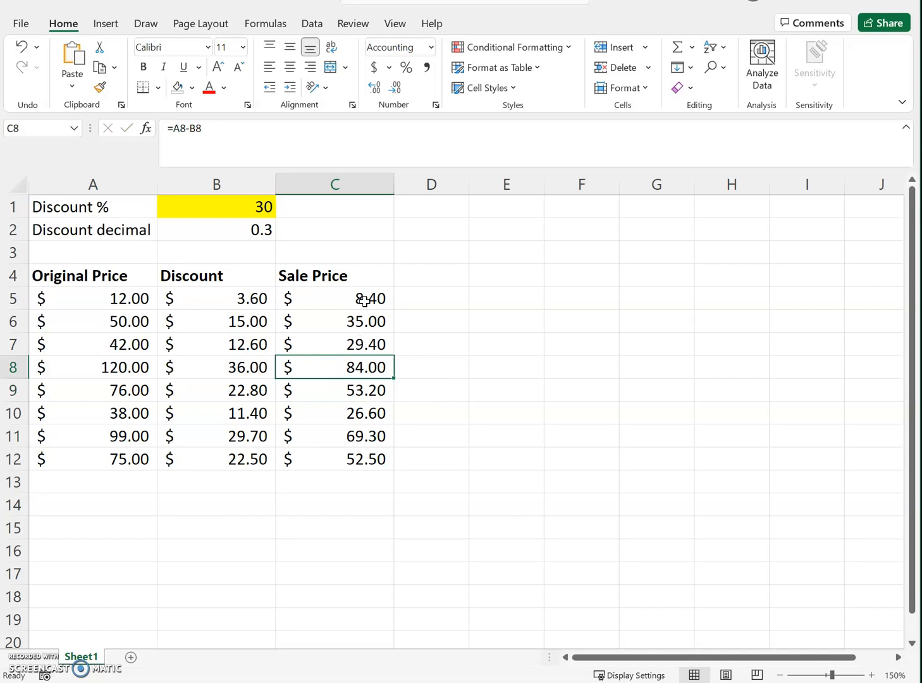
Step: Compare the cell references used by the discount formula in B5 and the sale price formula in C5
left_click(234, 303)
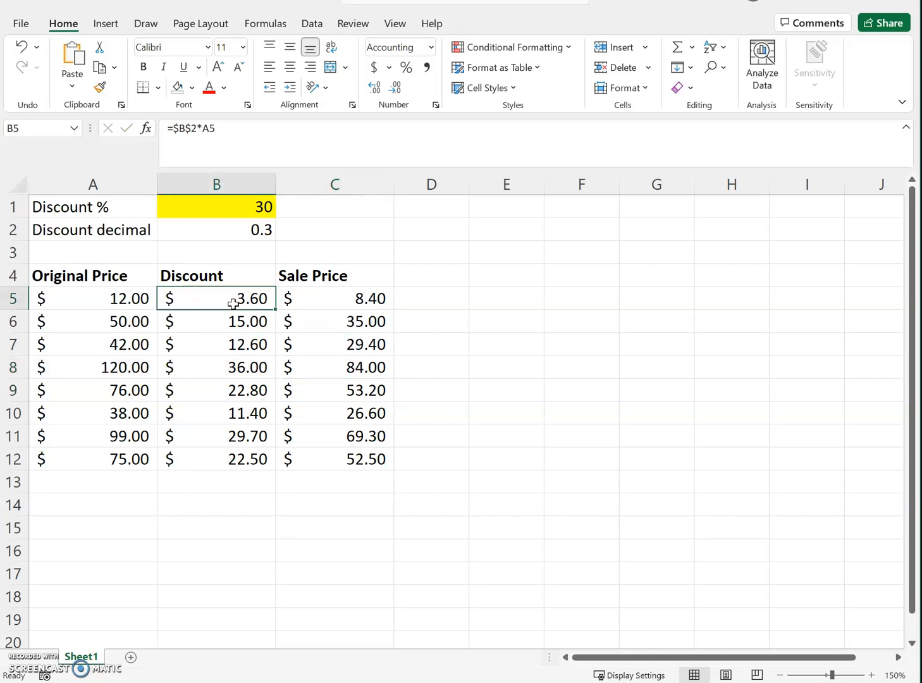
left_click(231, 131)
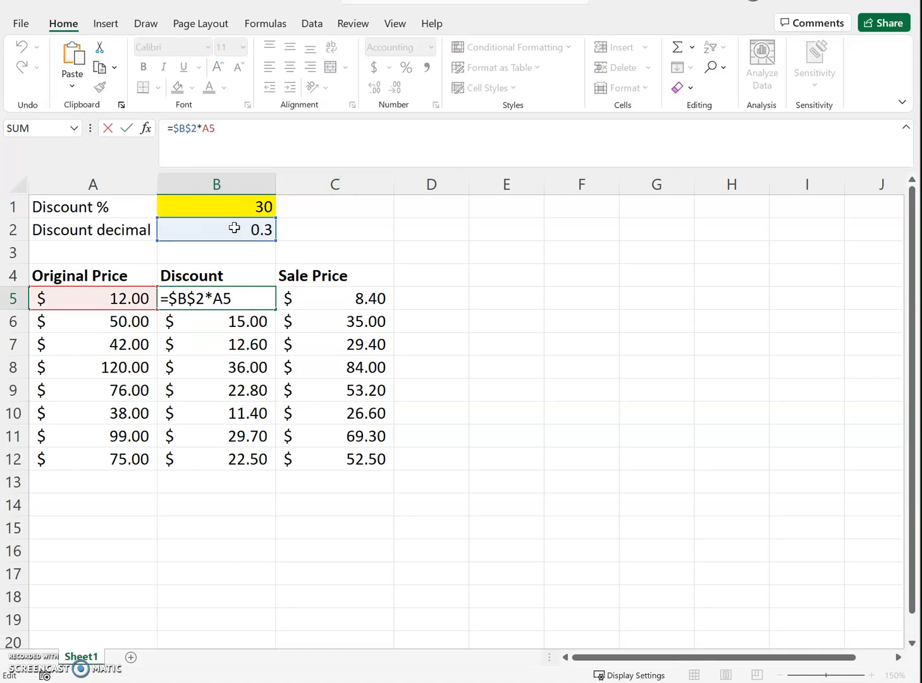
key("Return")
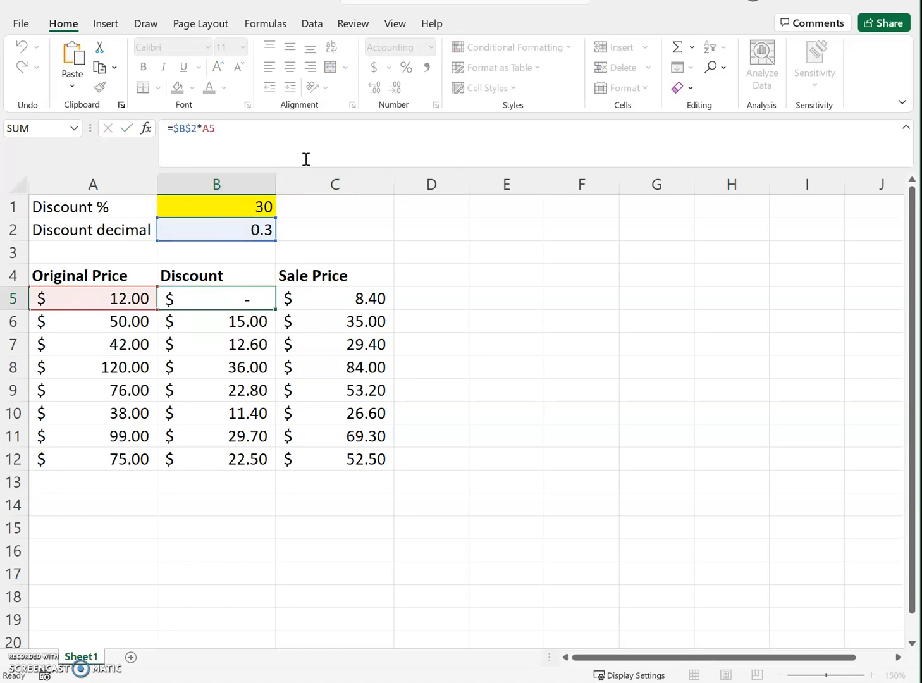
key("Right")
key("Up")
left_click(306, 159)
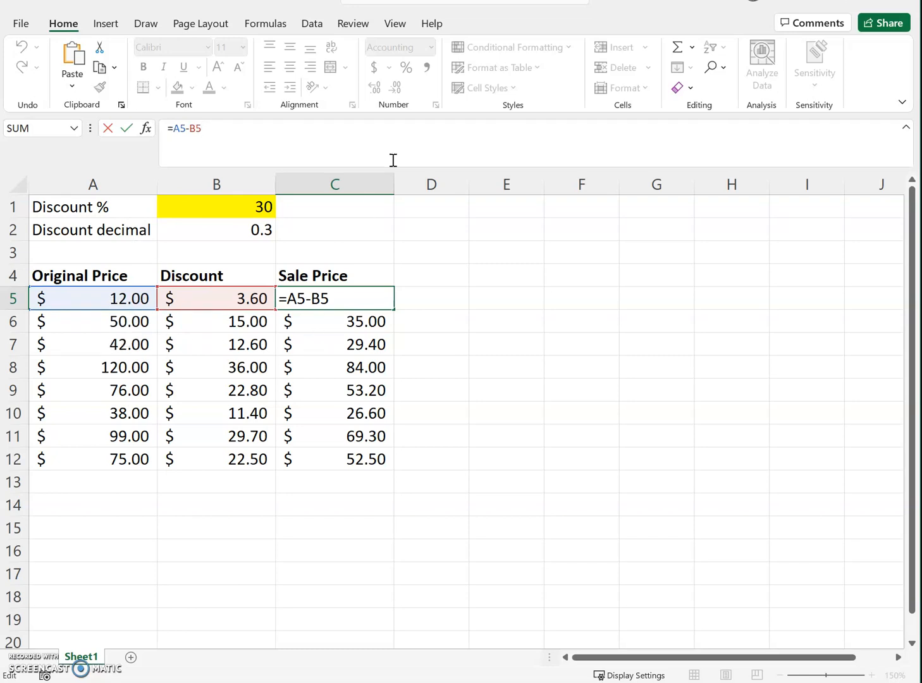
key("Return")
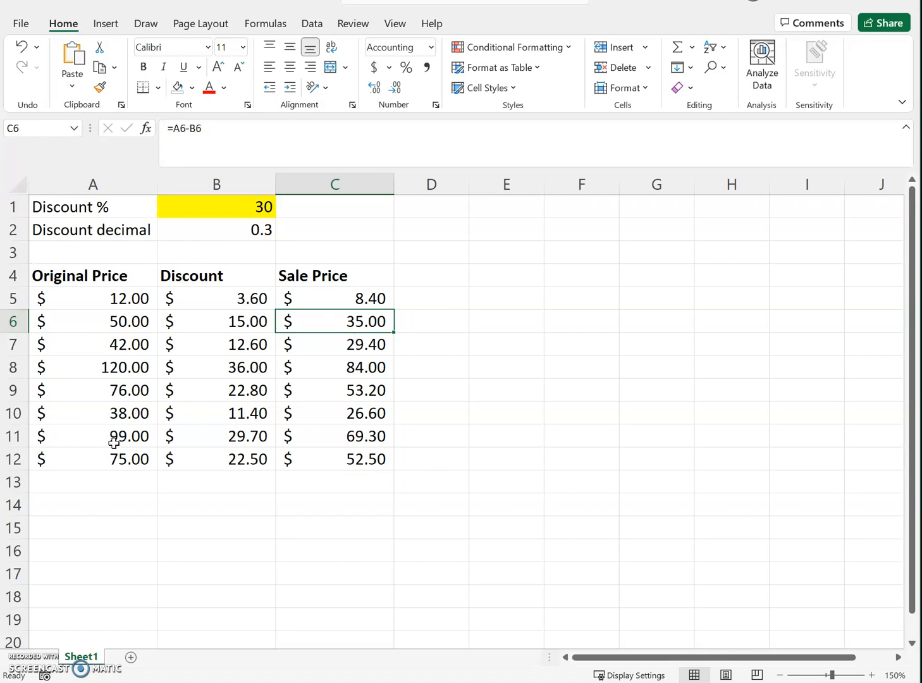
Step: Enter the label "Original Total" in cell A13, below the list of original prices
left_click(88, 485)
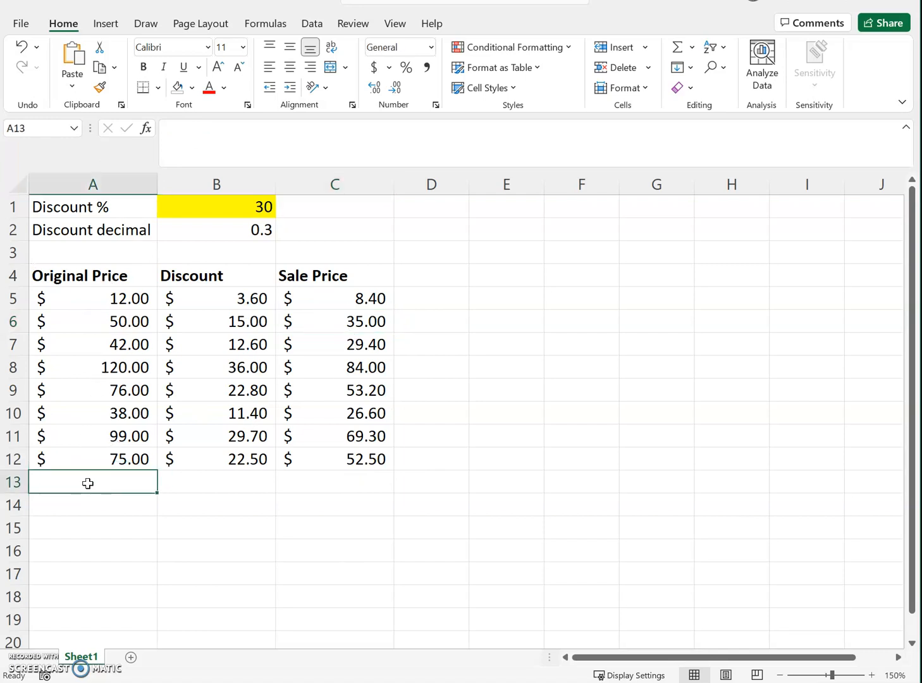
left_click(110, 504)
left_click(110, 482)
type("T")
key("BackSpace")
type("Oirigna")
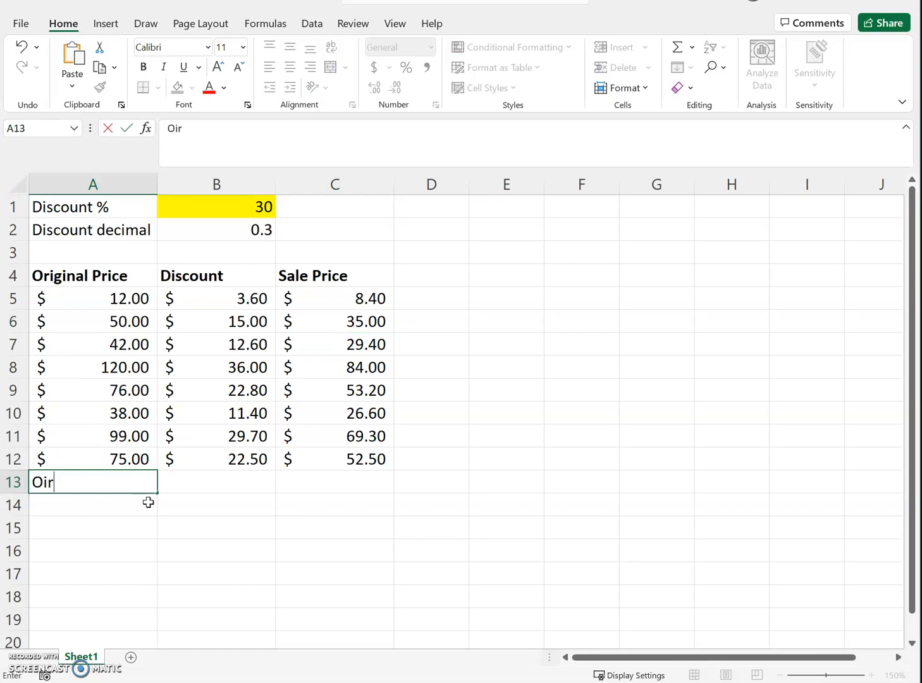
key("BackSpace")
key("BackSpace")
key("BackSpace")
key("BackSpace")
key("BackSpace")
key("BackSpace")
type("riginal Total")
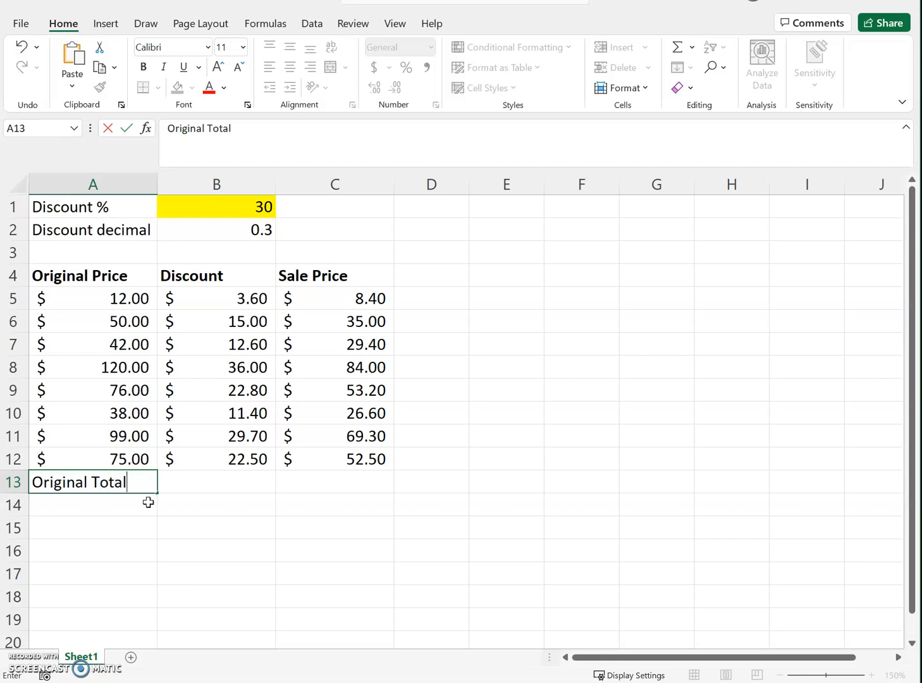
key("Return")
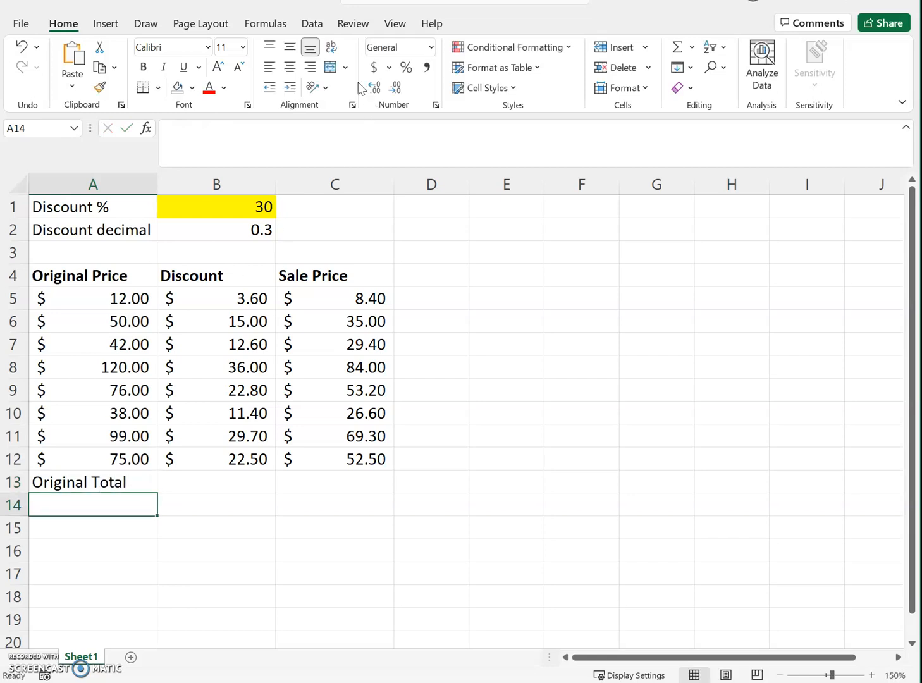
Step: Apply the dollar accounting format to cell A14 and total the original prices there with =sum(A5:A12)
left_click(373, 70)
type("=s")
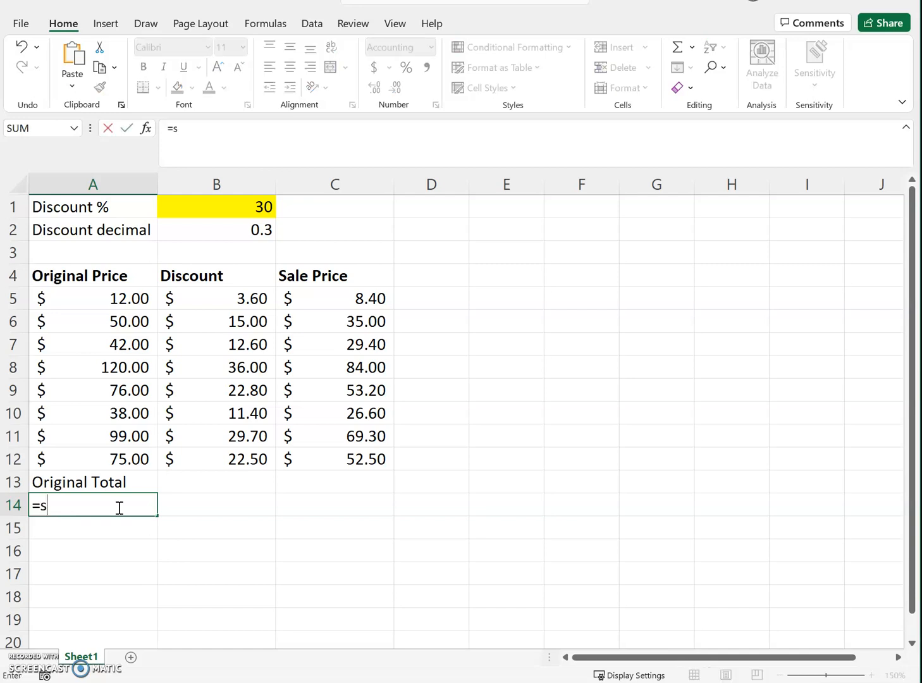
type("um(")
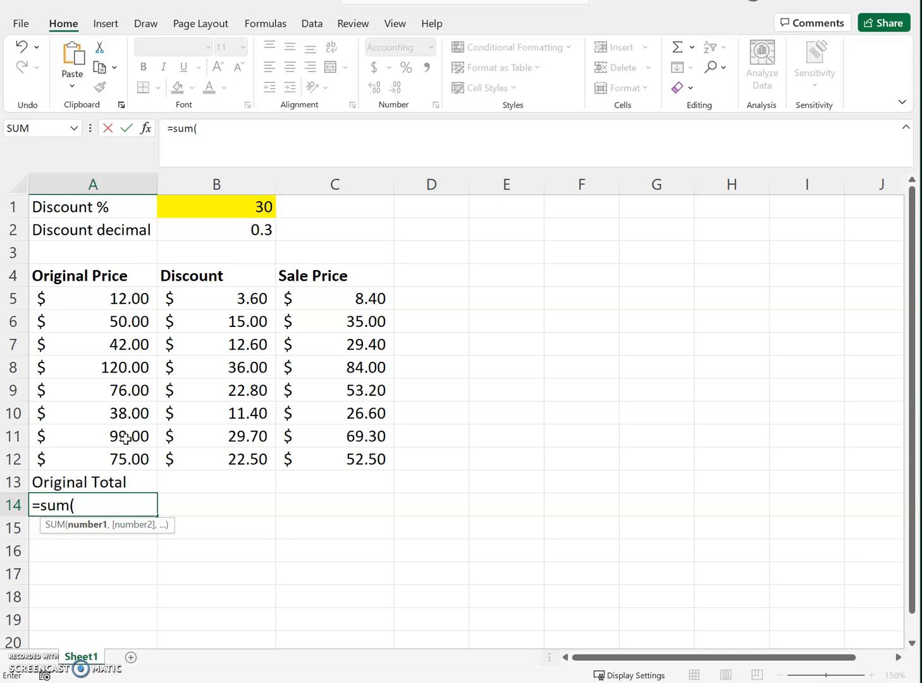
left_click_drag(96, 298, 101, 459)
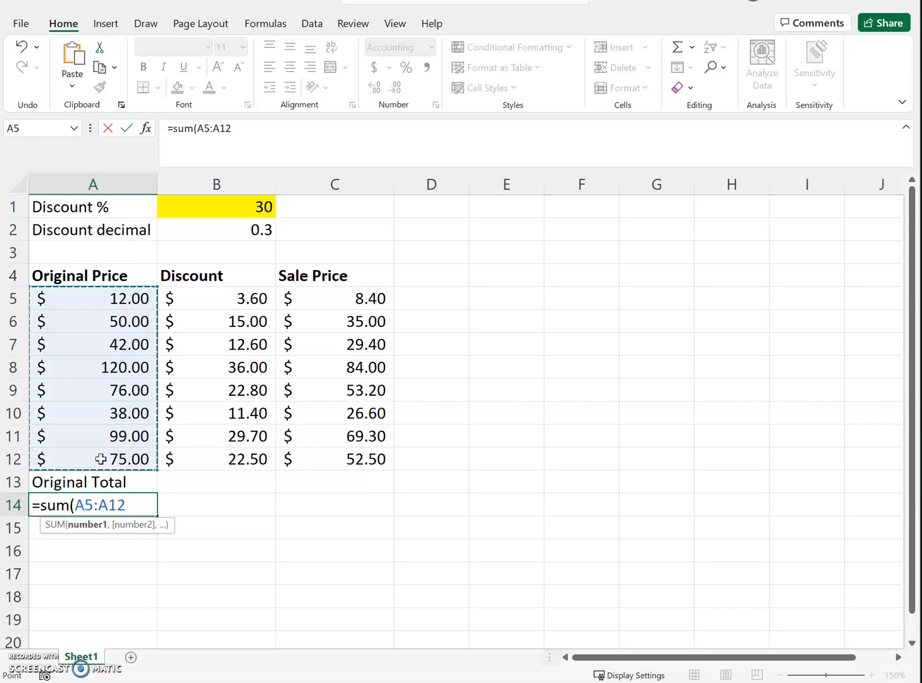
type(")")
key("Return")
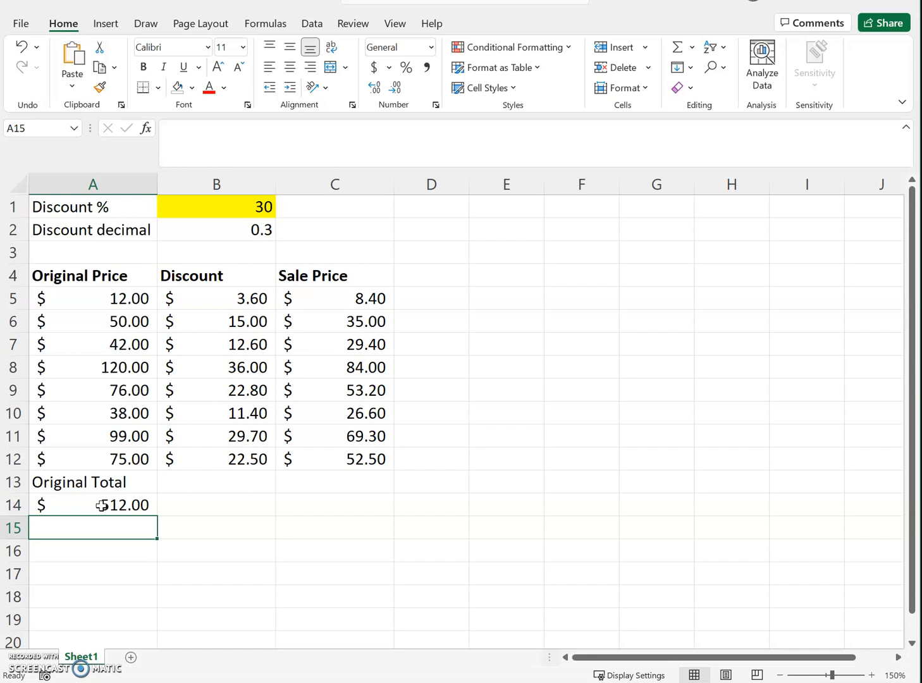
Step: Enter the label "New Total" in cell C13, below the sale prices
left_click(352, 479)
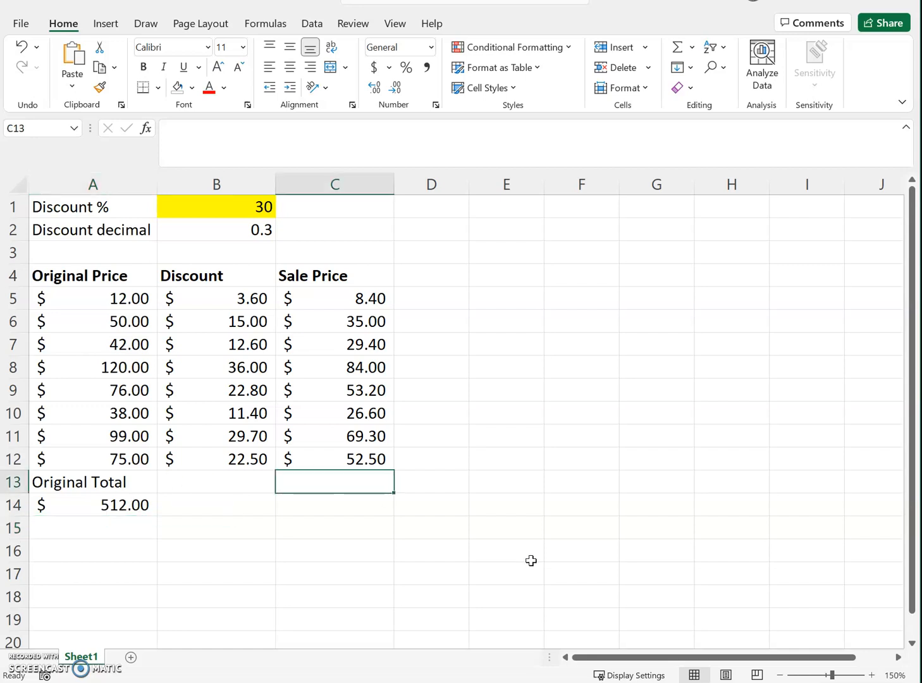
type("New Total")
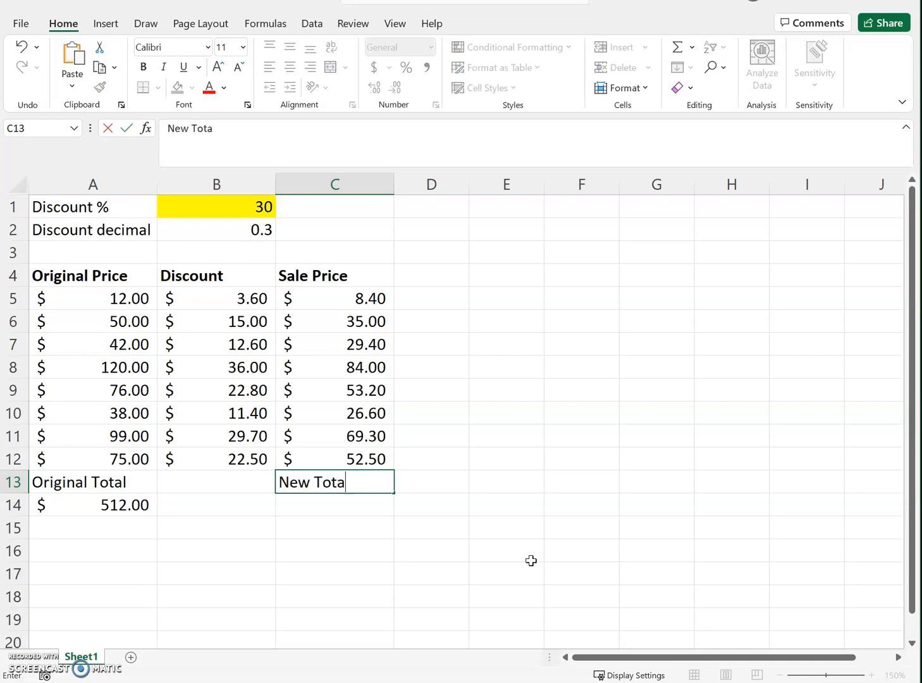
key("Return")
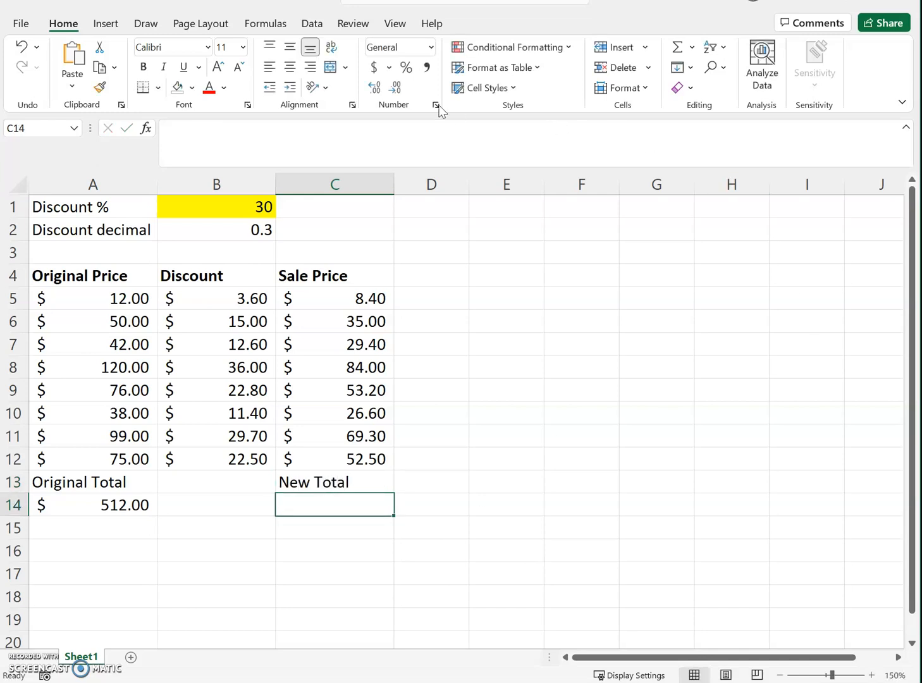
Step: Apply the dollar accounting format to cell C14 and total the sale prices there with =sum(C5:C12)
left_click(375, 66)
type("=sum(")
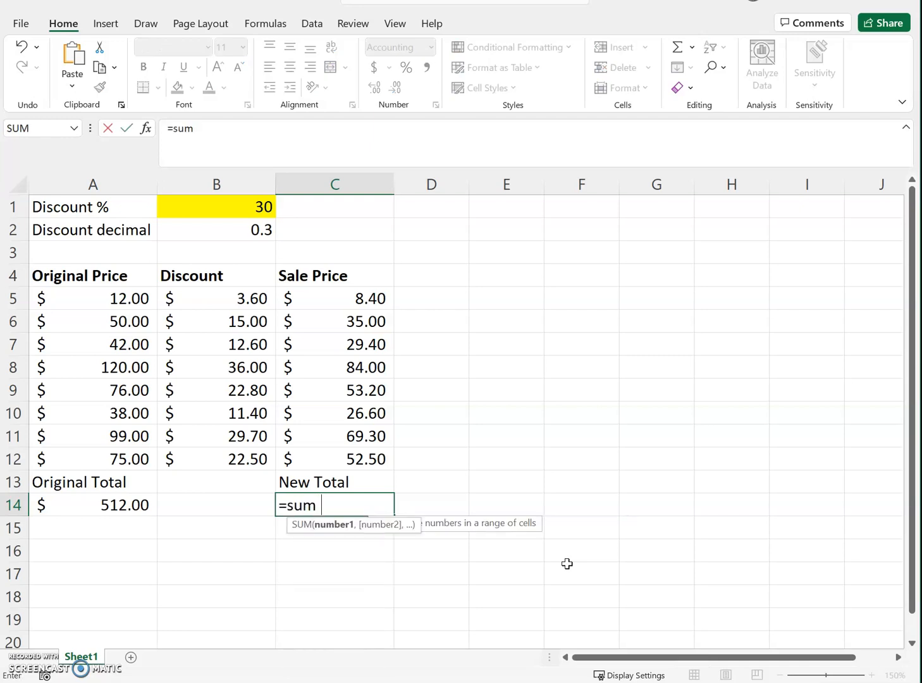
left_click_drag(358, 300, 364, 456)
type(")")
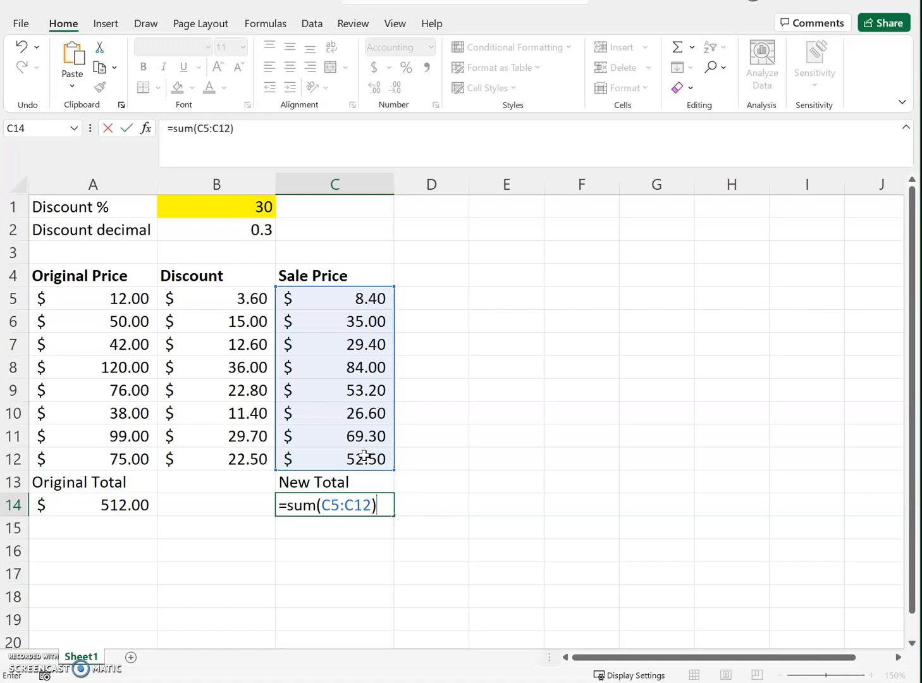
key("Return")
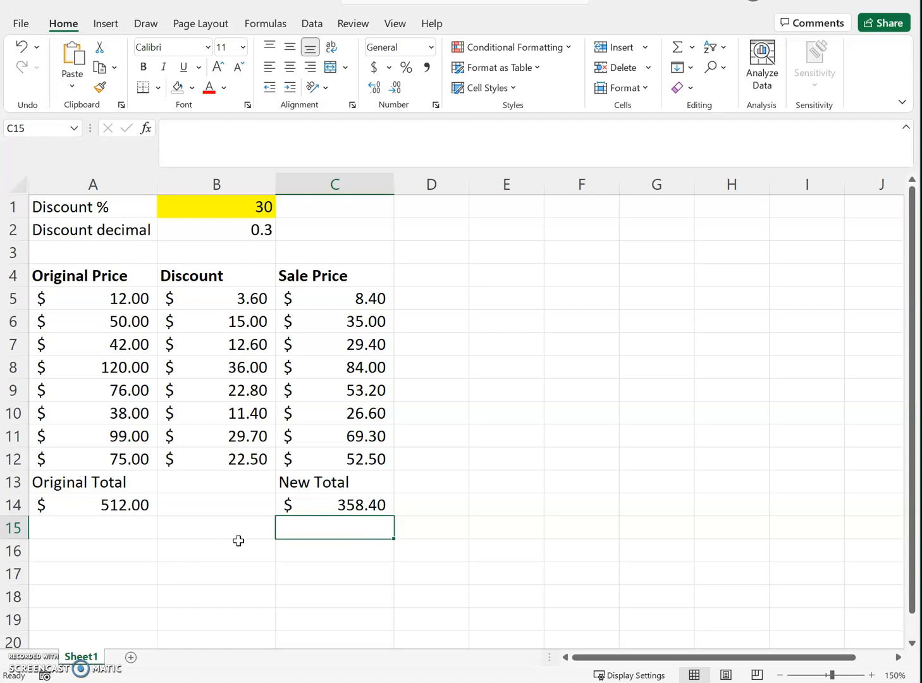
Step: Calculate the discount on the whole original total in cell B16 with the check formula =512*.30
left_click(216, 556)
type("=")
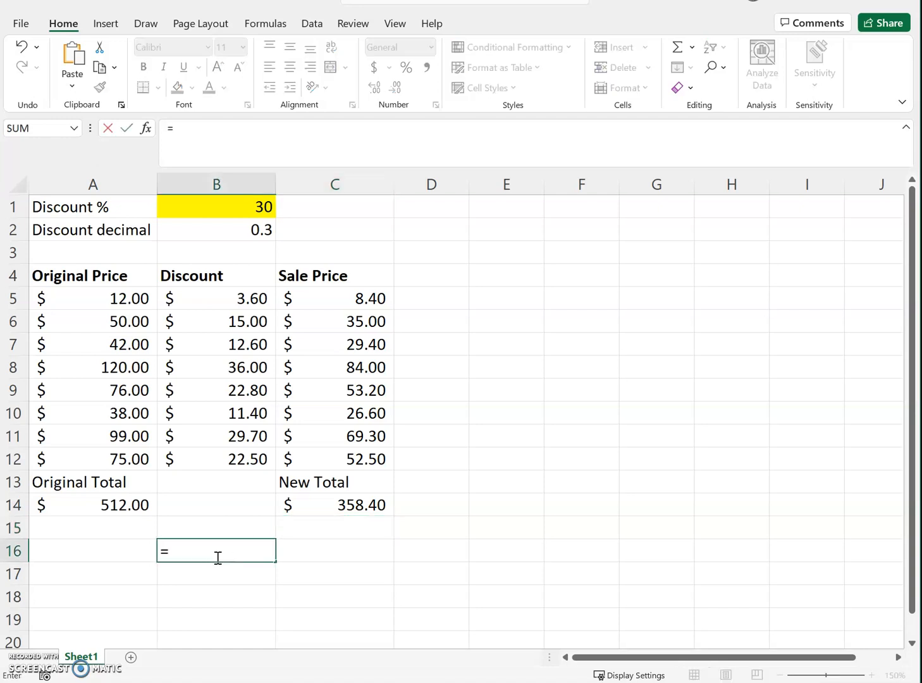
type("512")
type("*.30")
key("Return")
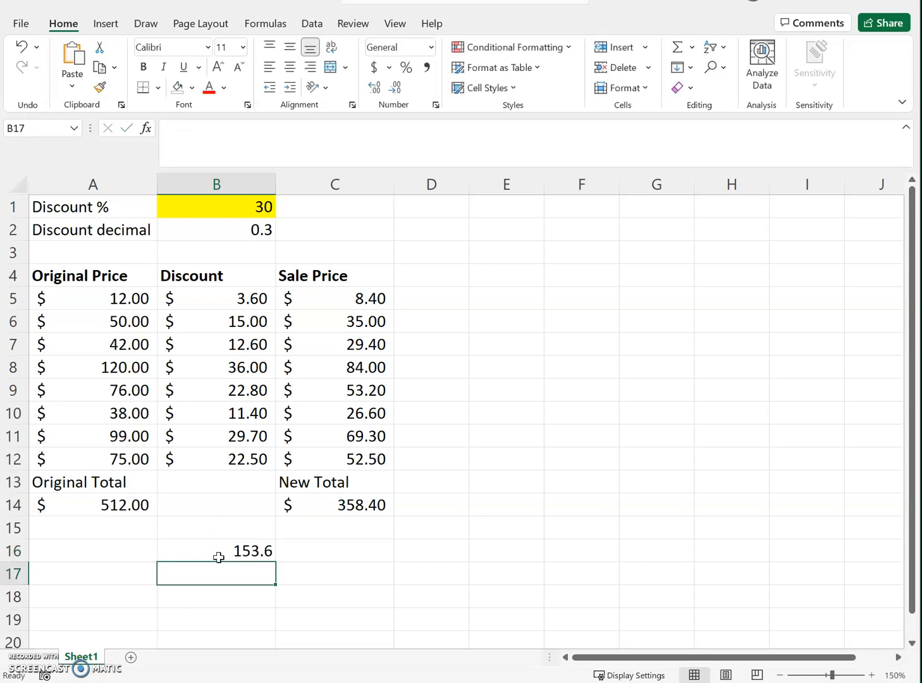
left_click(213, 556)
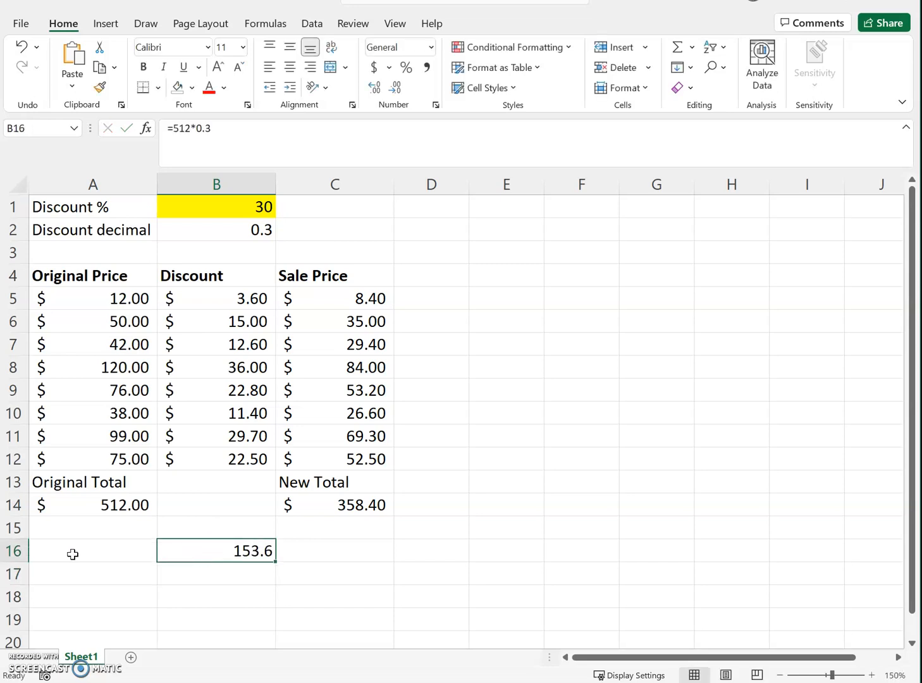
left_click(93, 552)
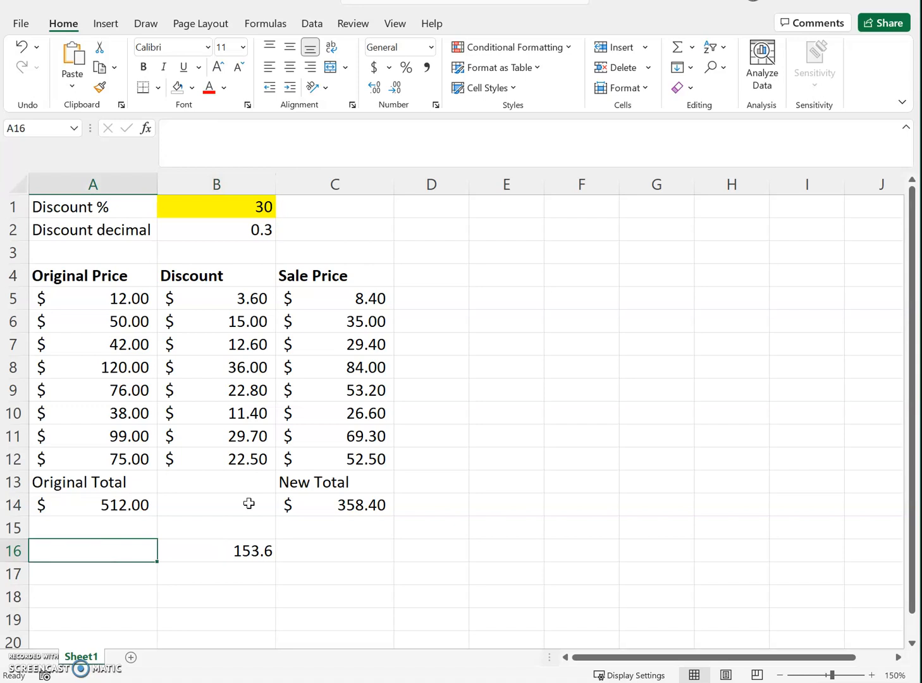
Step: Subtract the check discount from the original total in cell C16 with =512-B16
left_click(311, 553)
type("=512-")
left_click(250, 552)
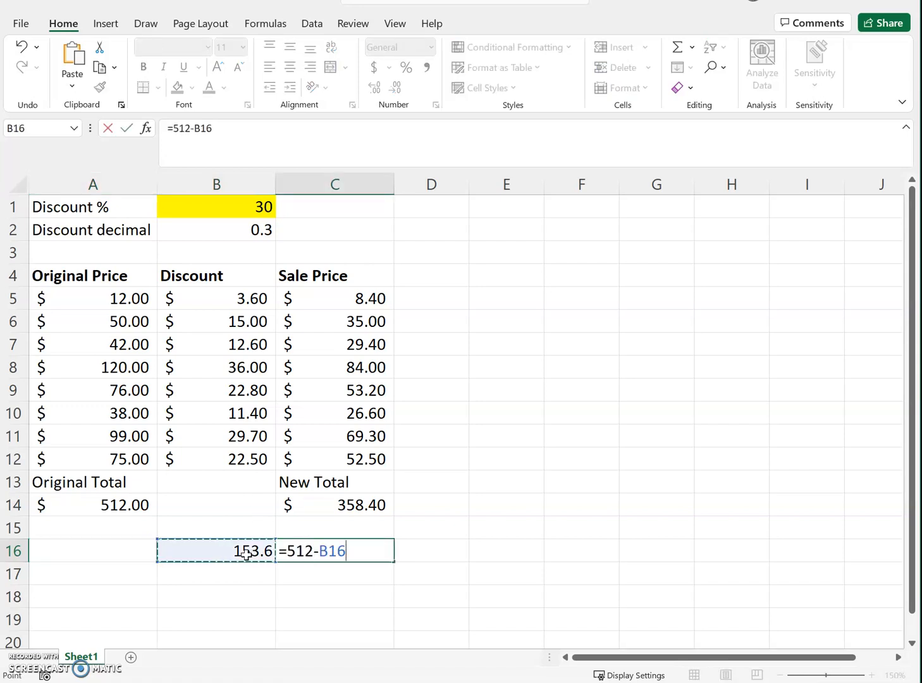
key("Return")
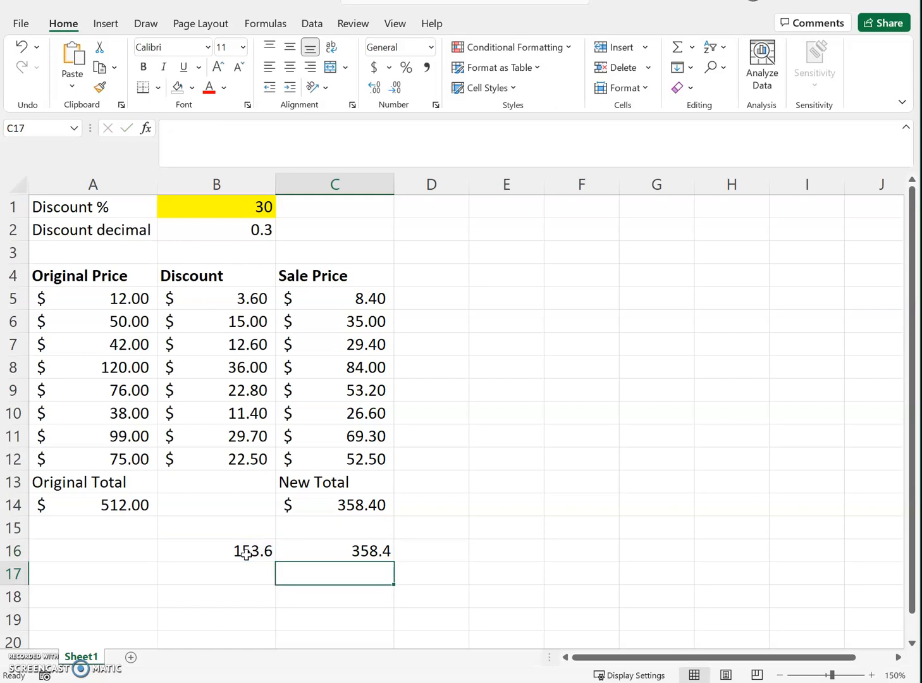
Step: Clear the check calculations from cells B16 and C16
left_click_drag(209, 560, 307, 553)
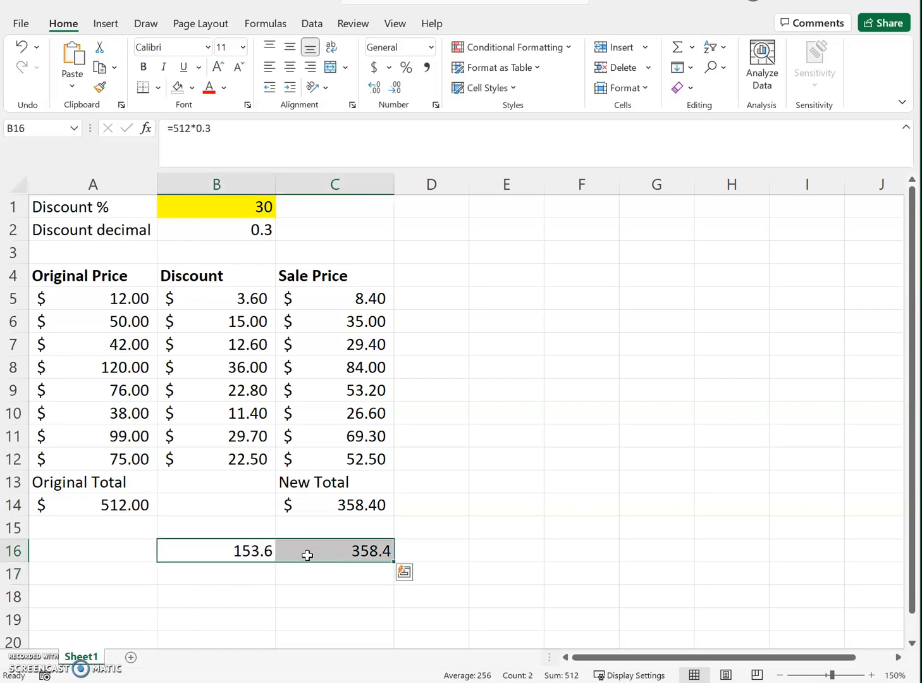
key("Delete")
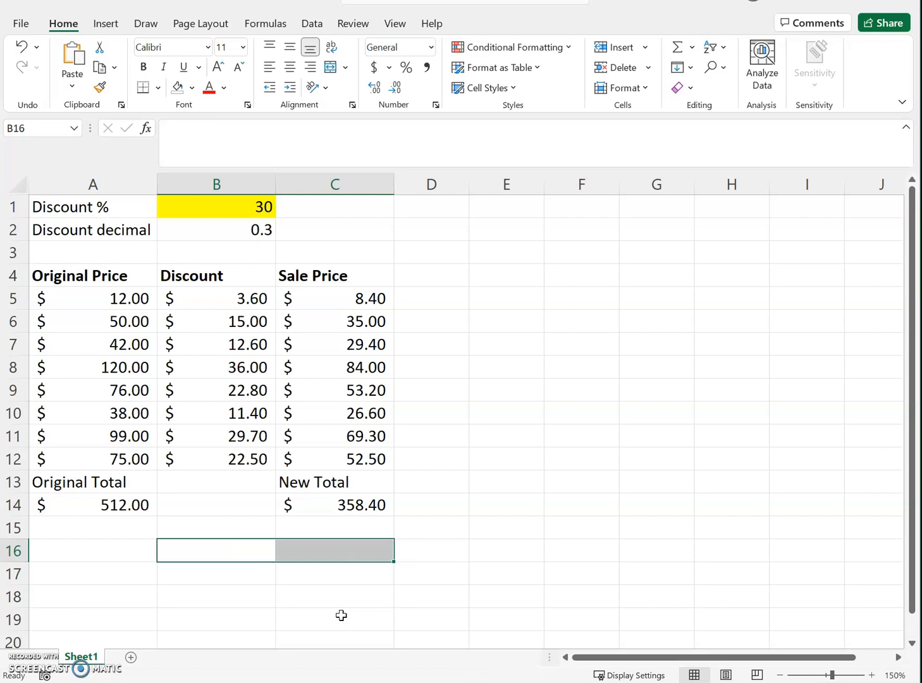
left_click(541, 488)
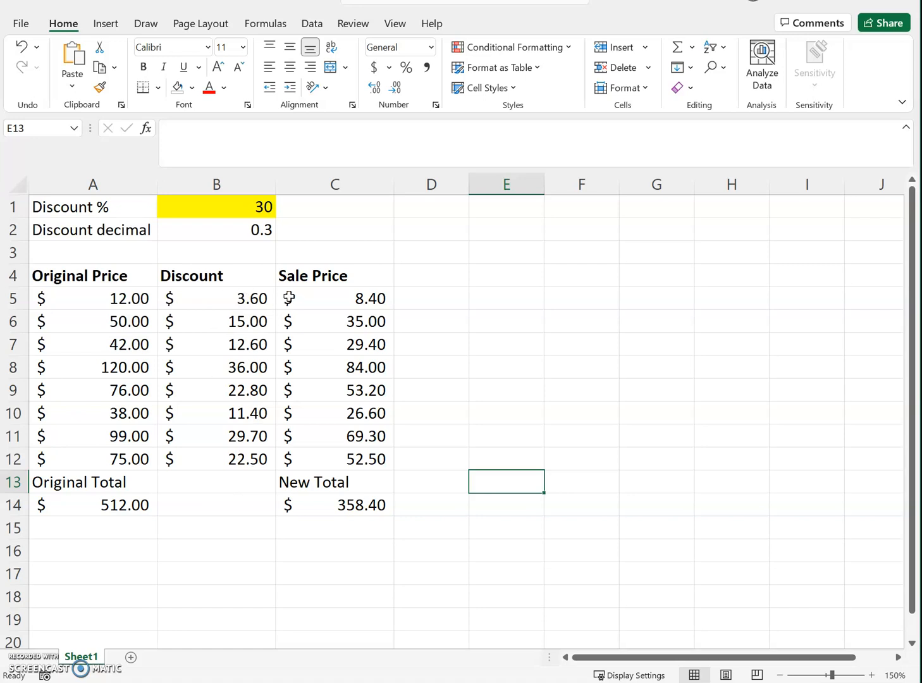
Step: Change the first original price in cell A5 to 60
left_click(105, 297)
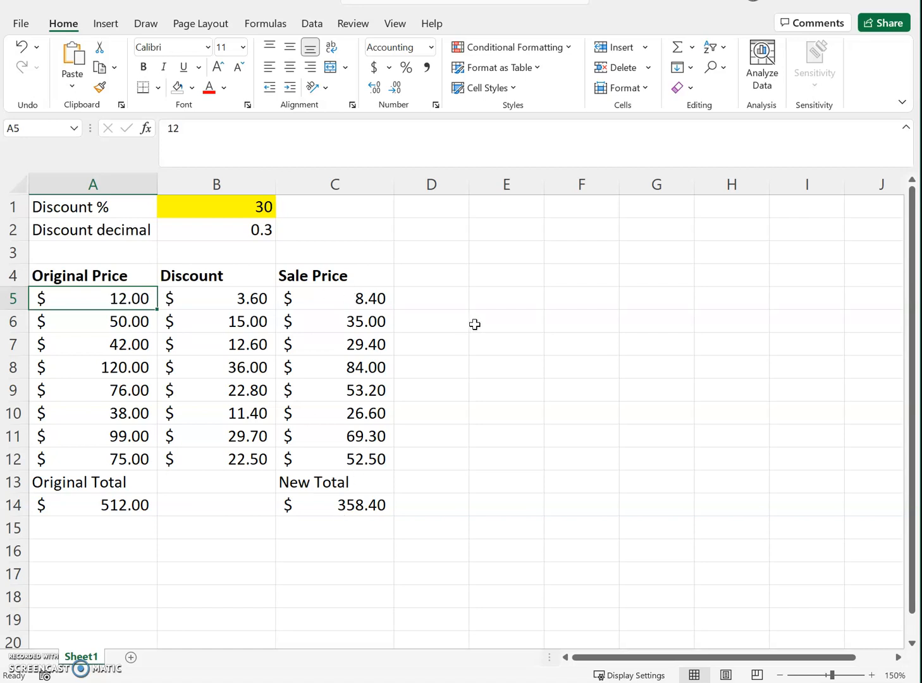
type("60")
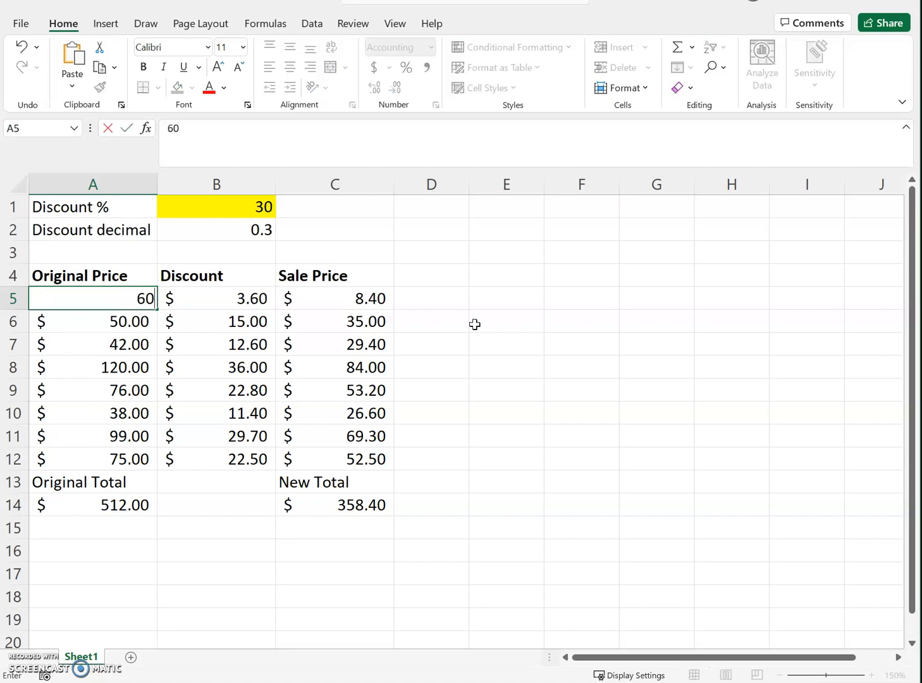
key("Return")
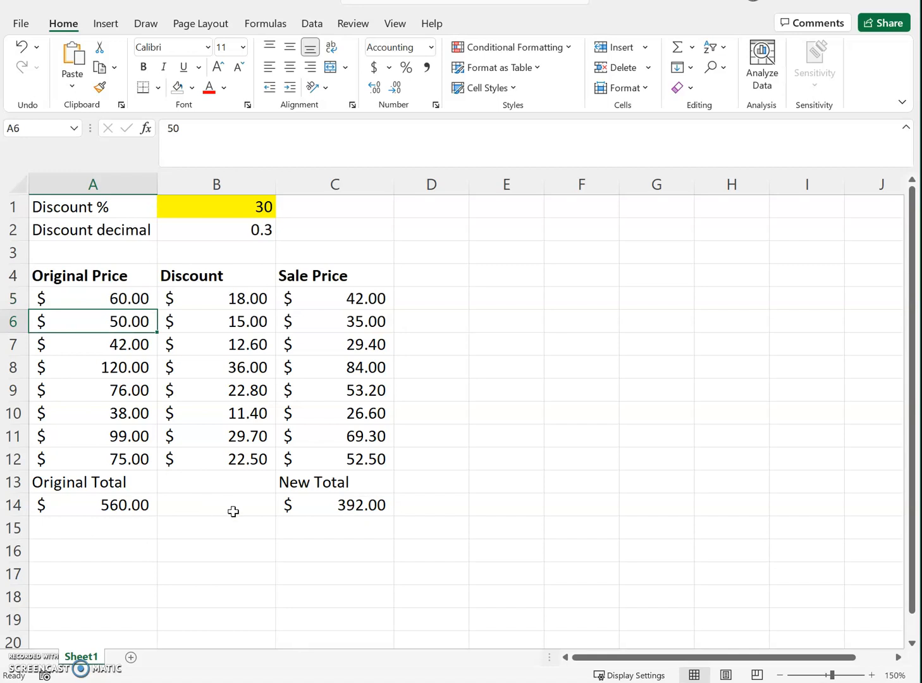
left_click(118, 303)
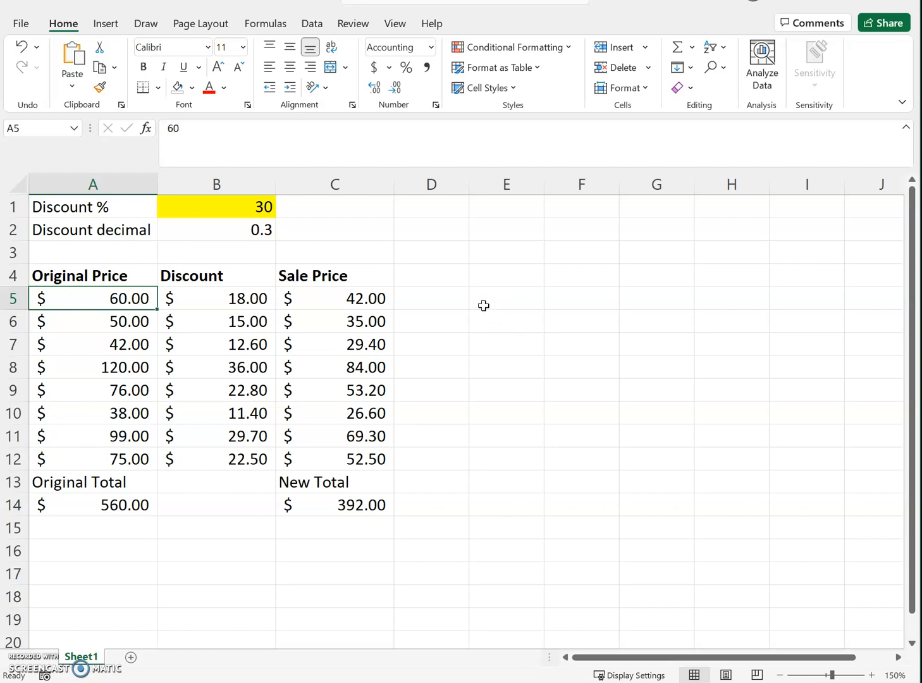
Step: Enter the sample formula =C5*C6*C7/C8-C9 in cell E5, picking the sale price cells as references
left_click(443, 298)
left_click(510, 292)
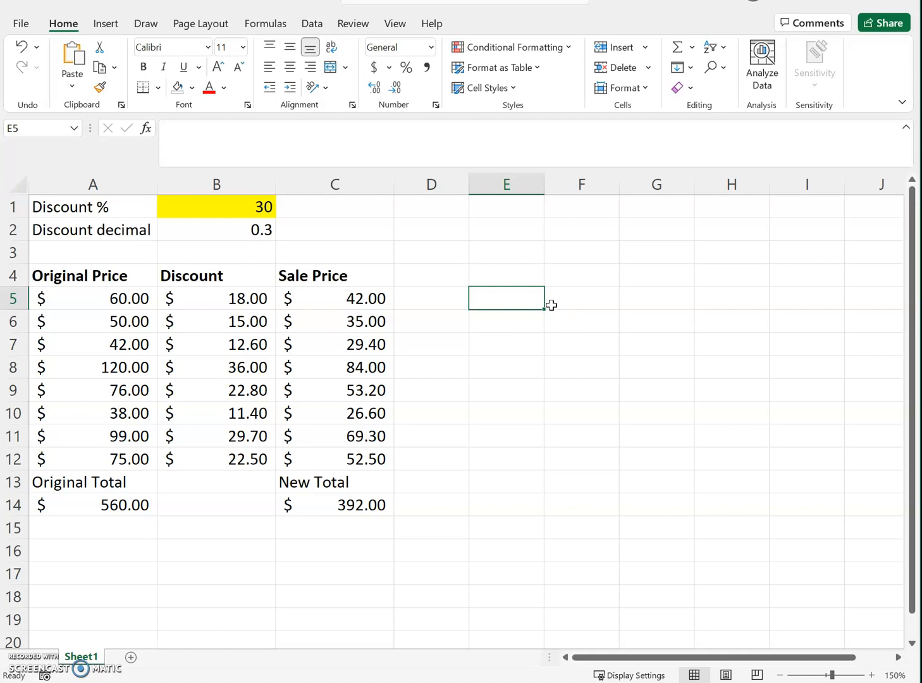
type("=")
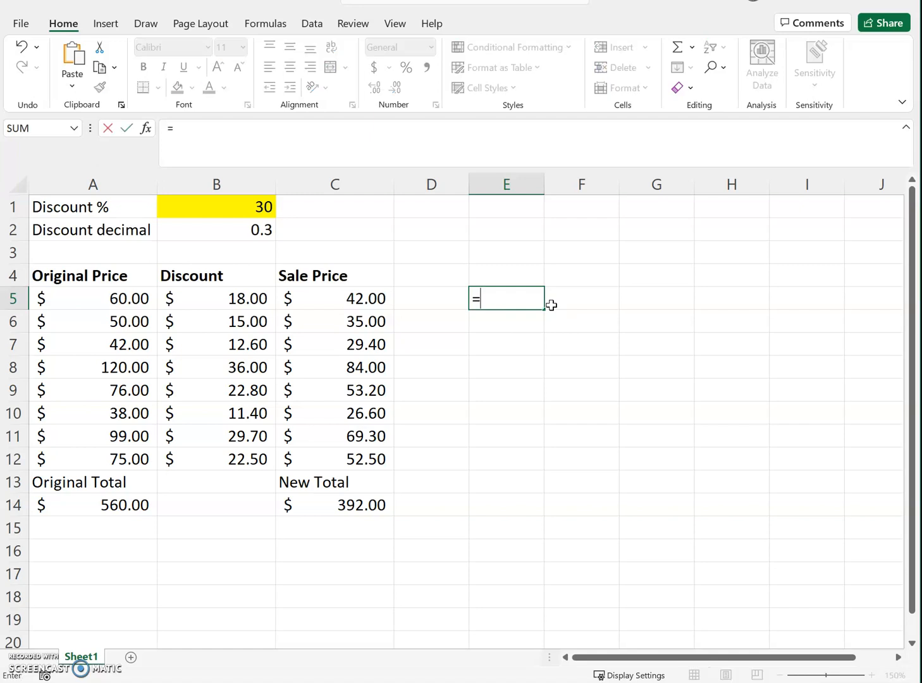
left_click(341, 297)
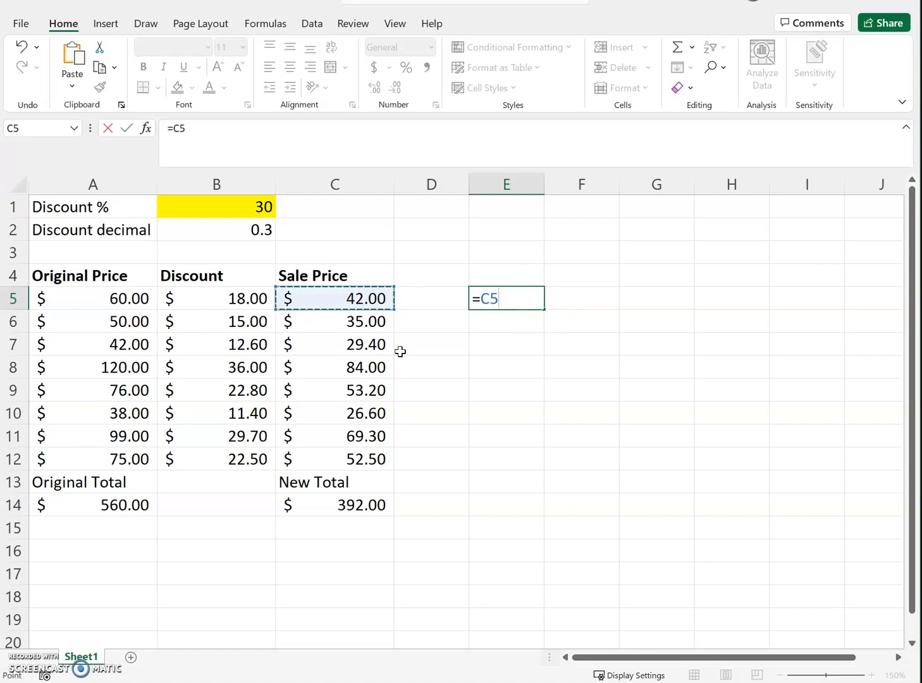
type("*")
left_click(374, 322)
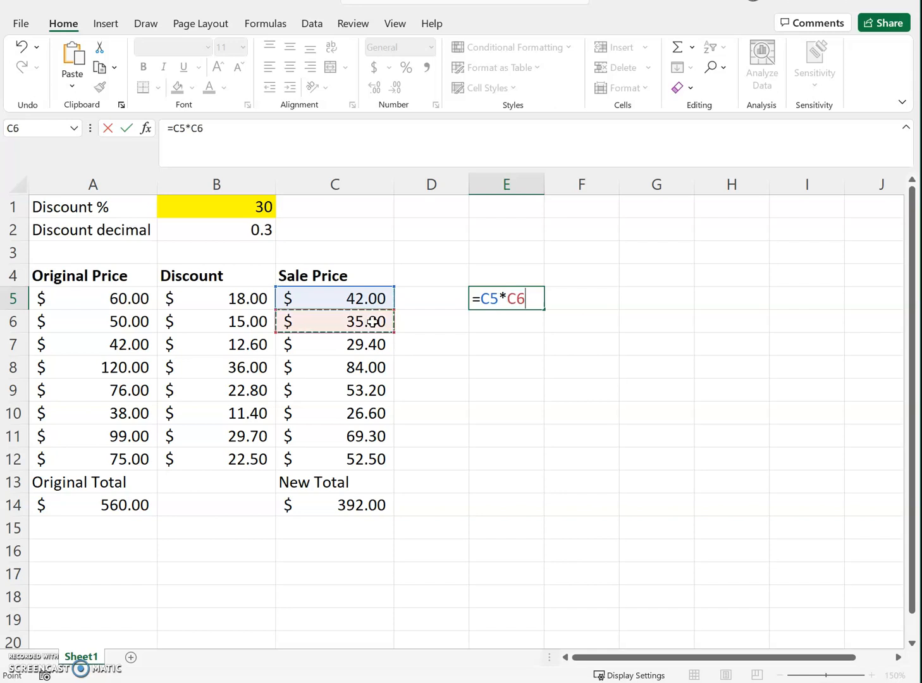
type("*")
left_click(364, 343)
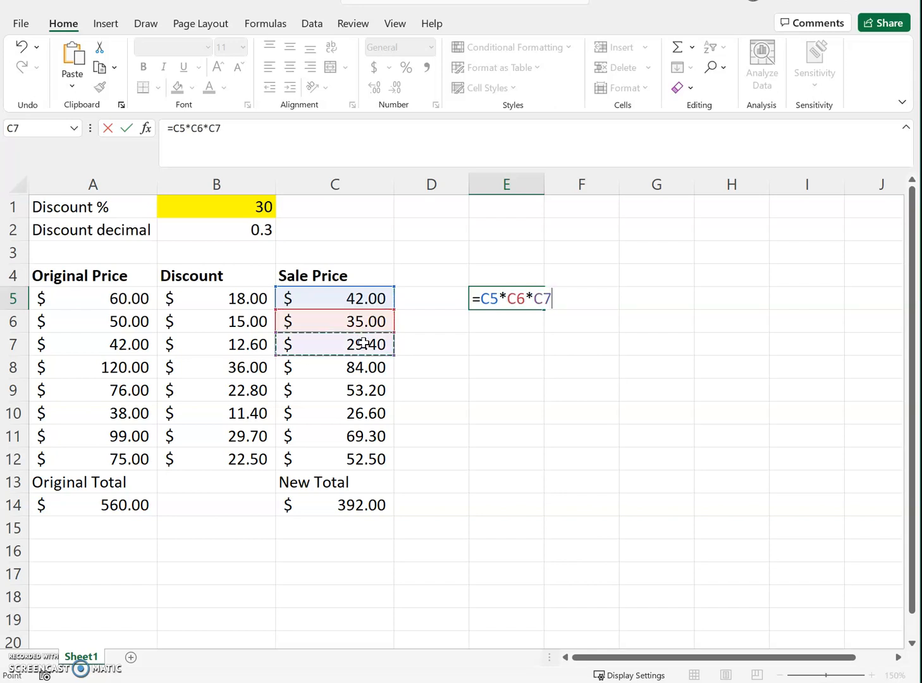
type("/")
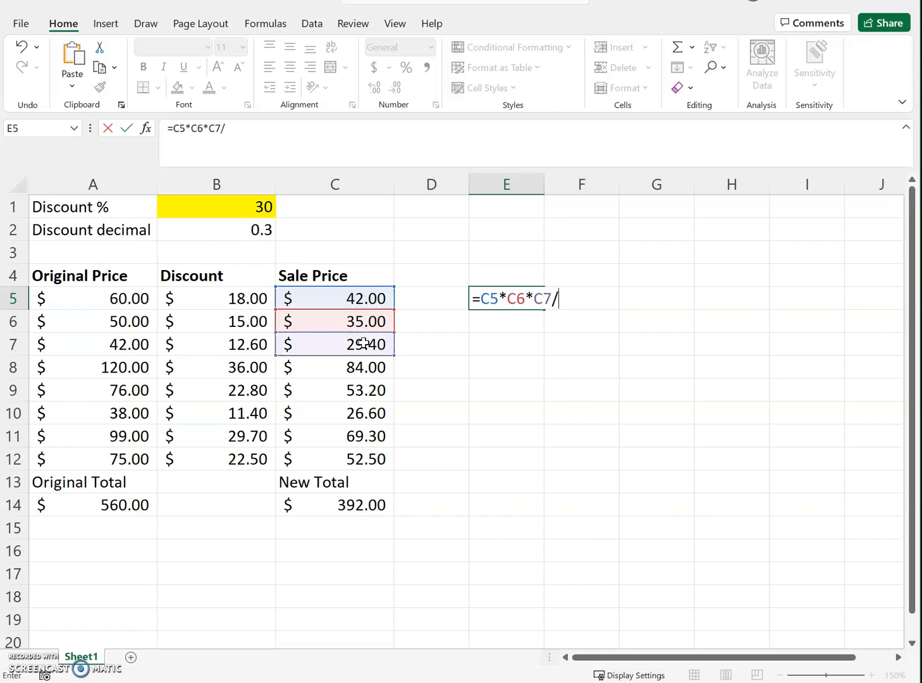
left_click(358, 375)
type("-")
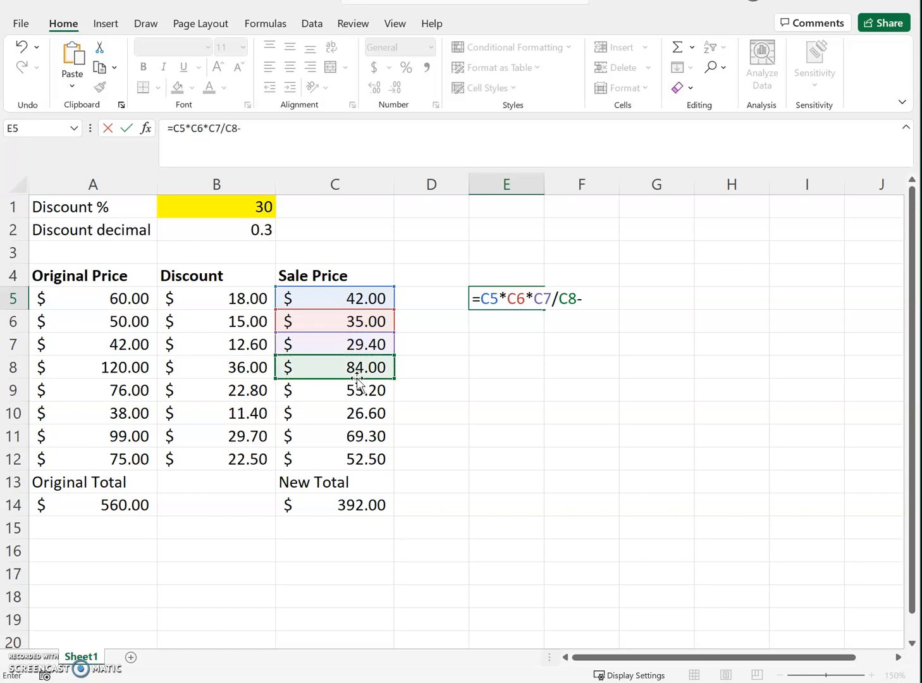
left_click(356, 389)
key("Return")
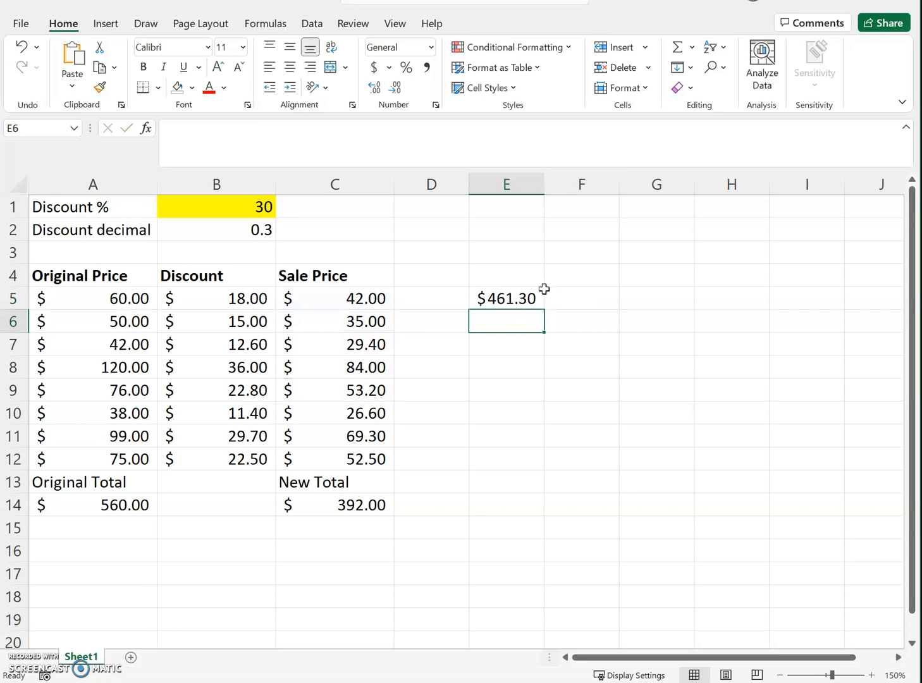
Step: Delete the sample formula from cell E5
left_click(490, 296)
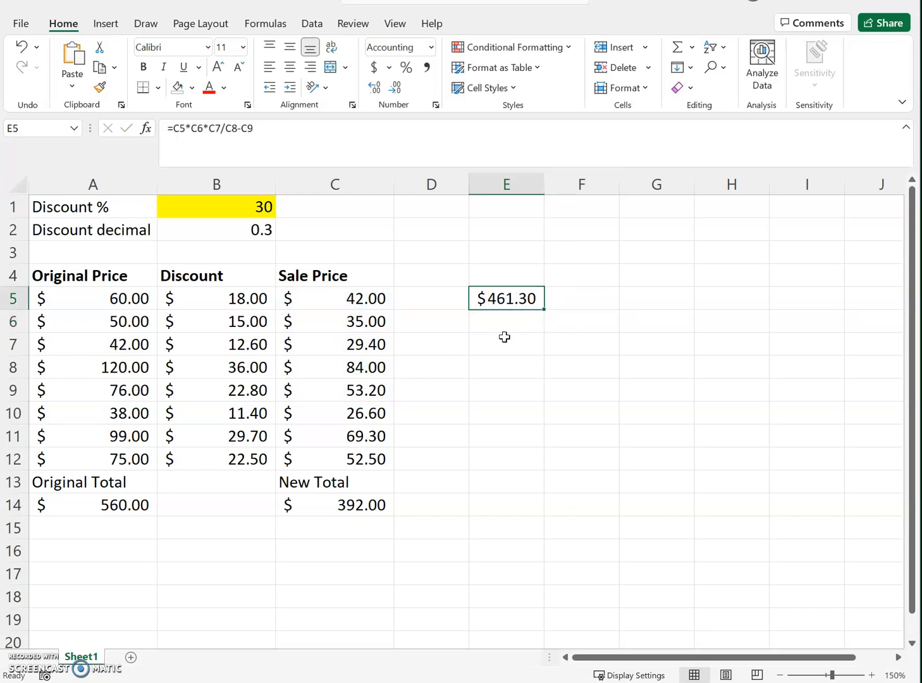
key("Delete")
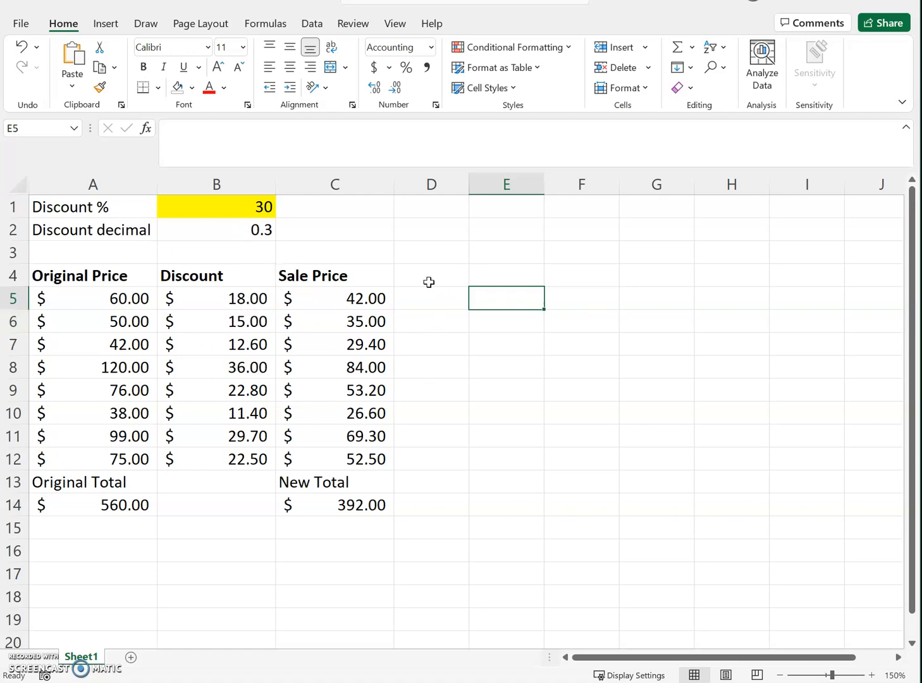
left_click(612, 323)
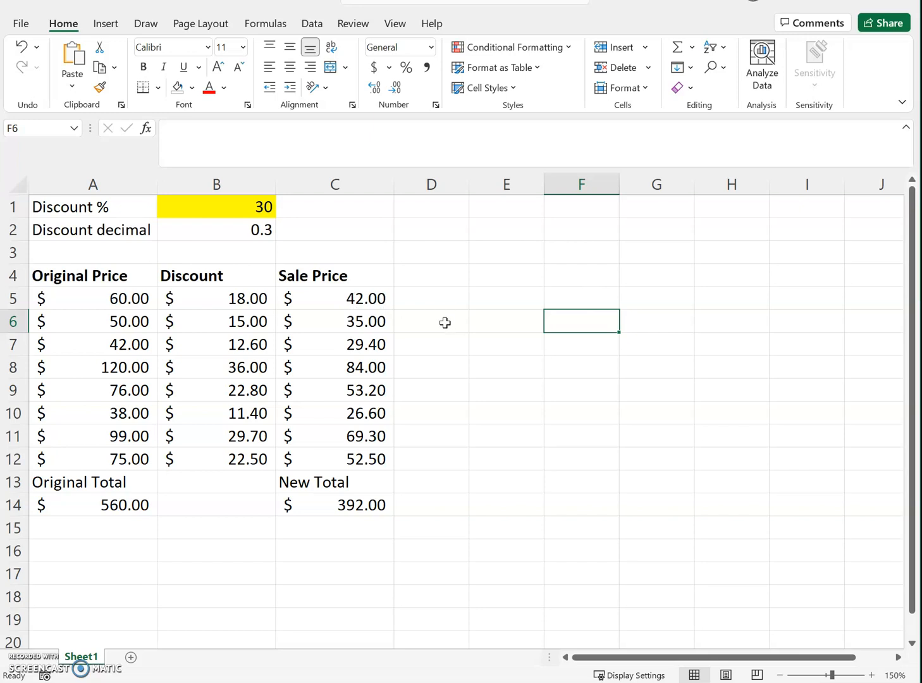
Step: Insert a histogram of the sale prices in C5:C12 and move the chart slightly up and to the right
left_click_drag(329, 296, 342, 463)
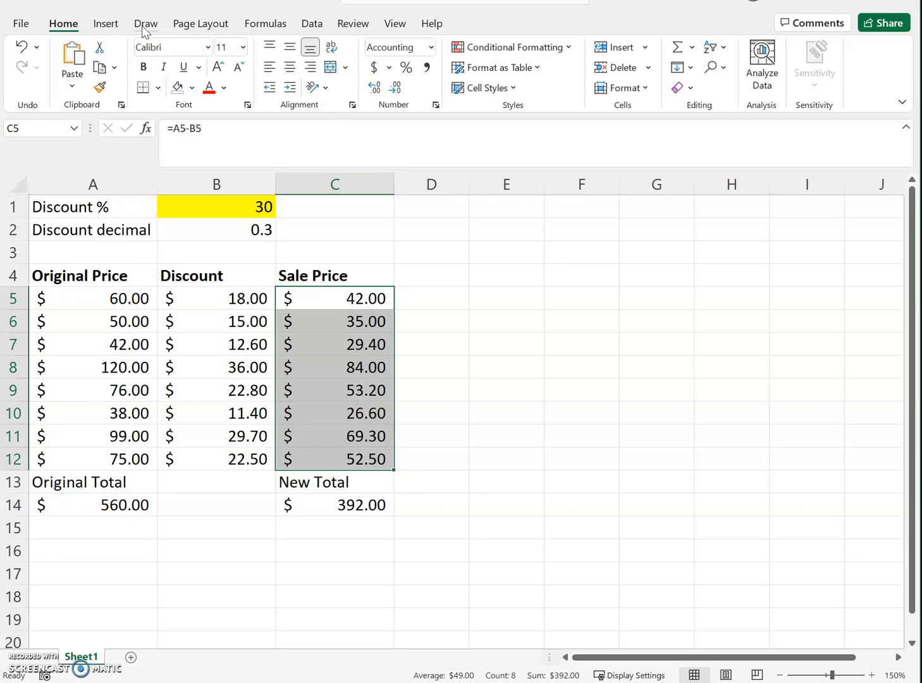
left_click(106, 24)
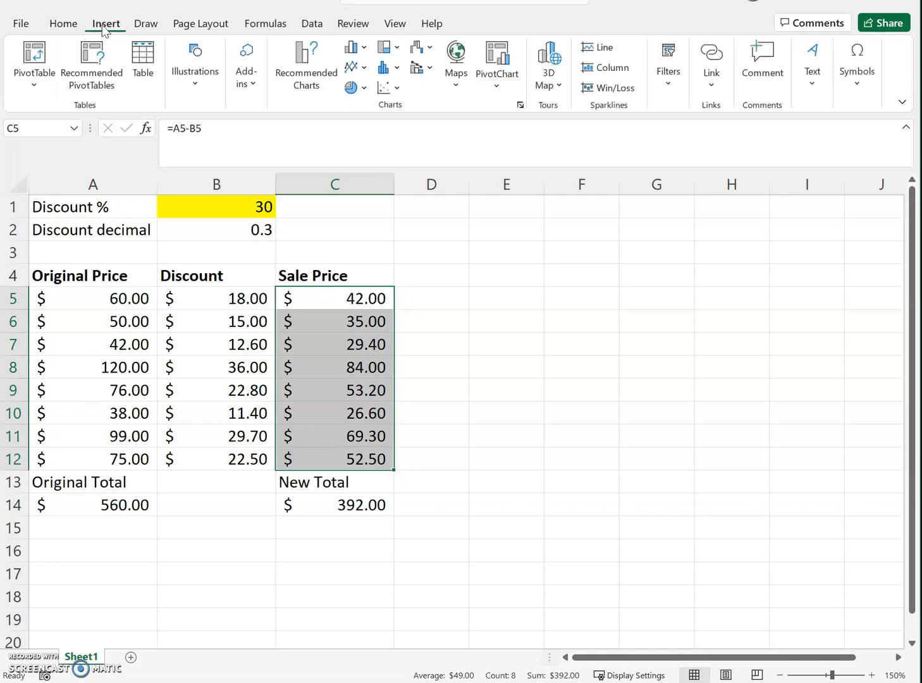
left_click(387, 73)
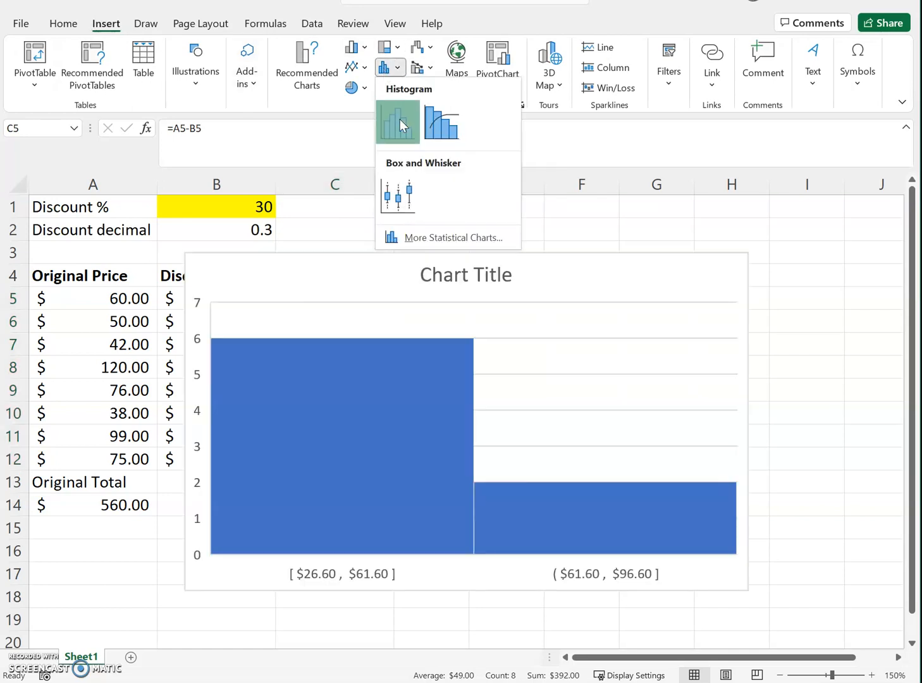
left_click(400, 124)
left_click_drag(548, 283, 611, 260)
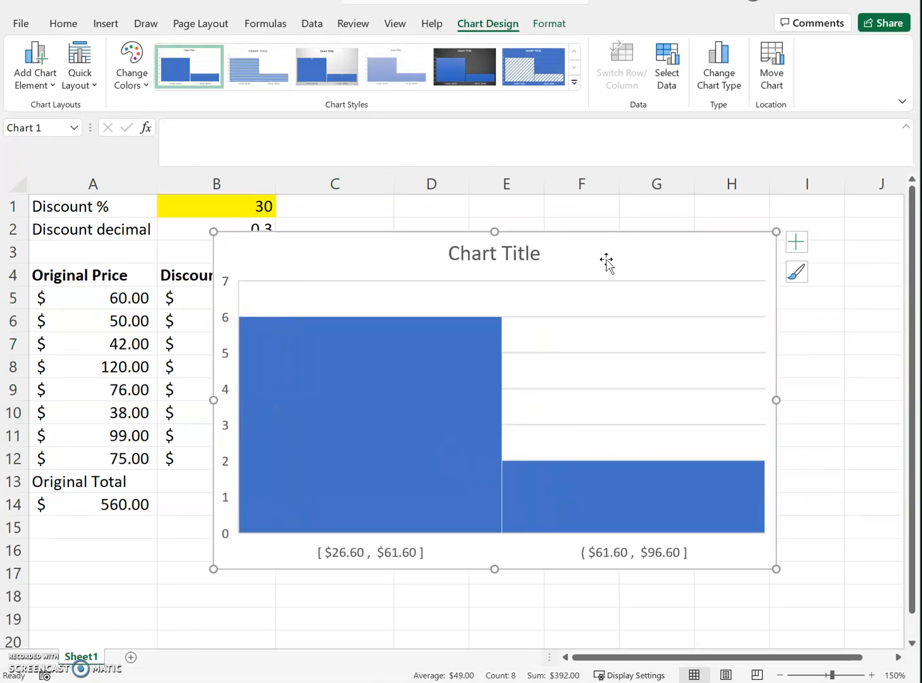
Step: Set the number of bins on the histogram's horizontal axis to 5
left_click(615, 557)
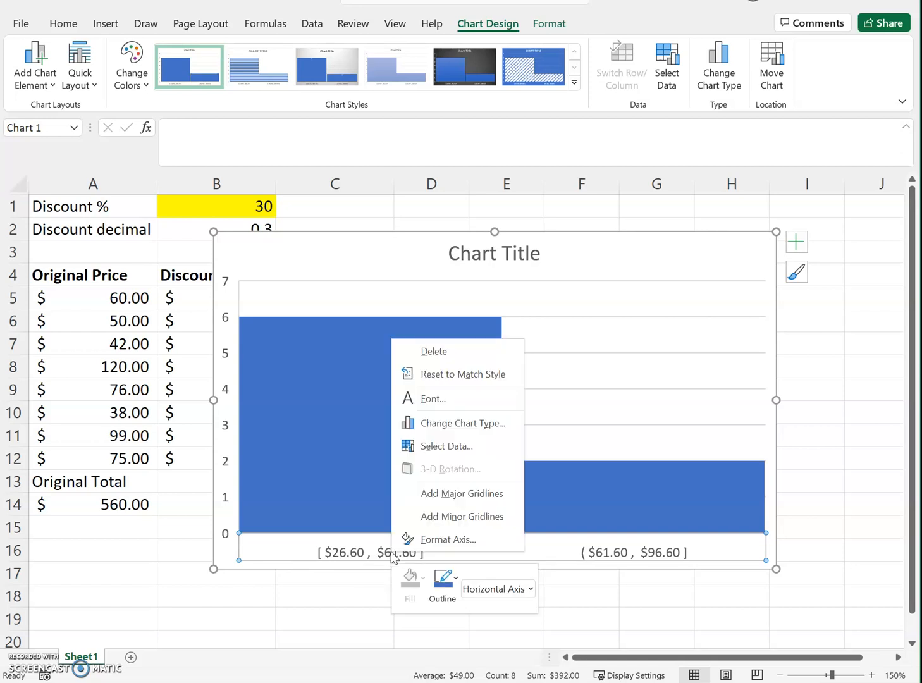
left_click(423, 539)
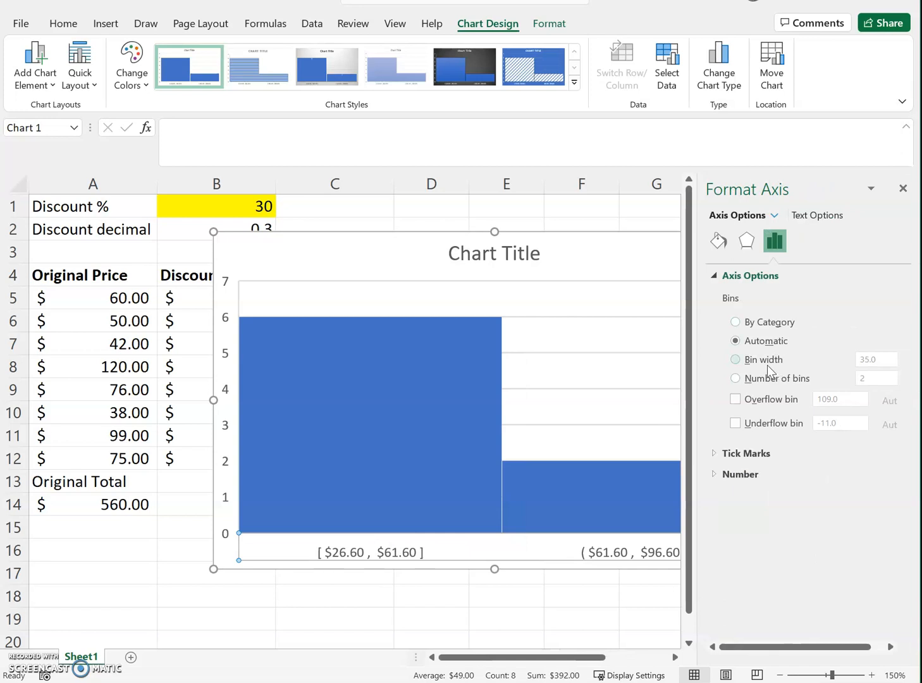
left_click(757, 369)
left_click(735, 379)
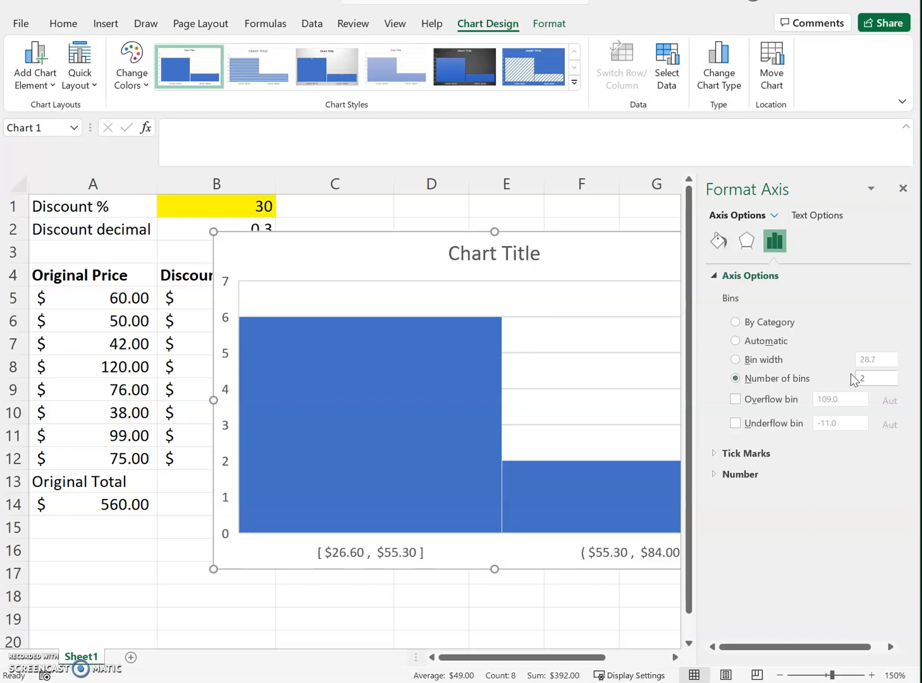
type("5")
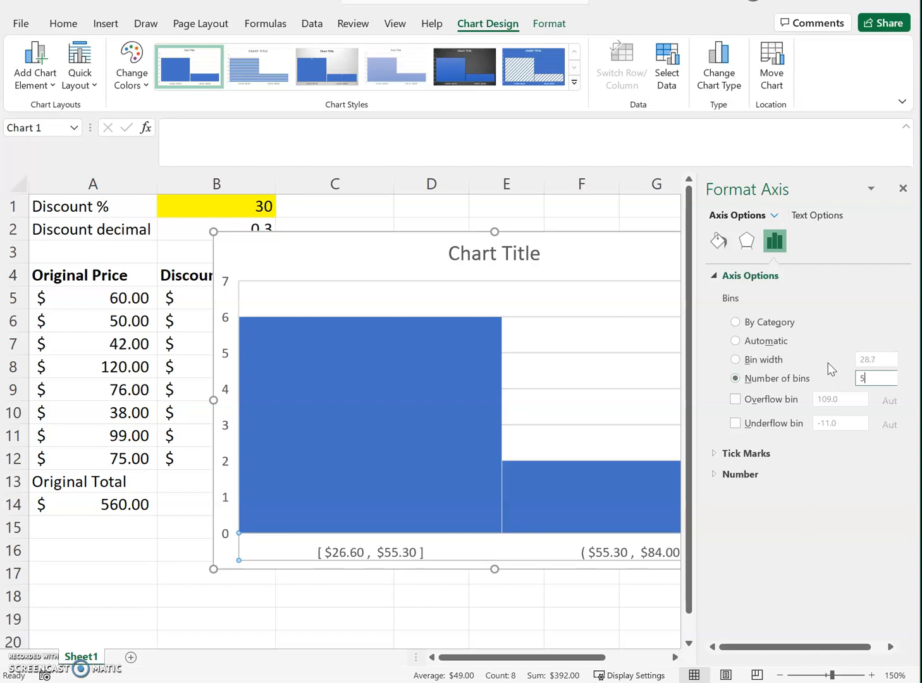
key("Return")
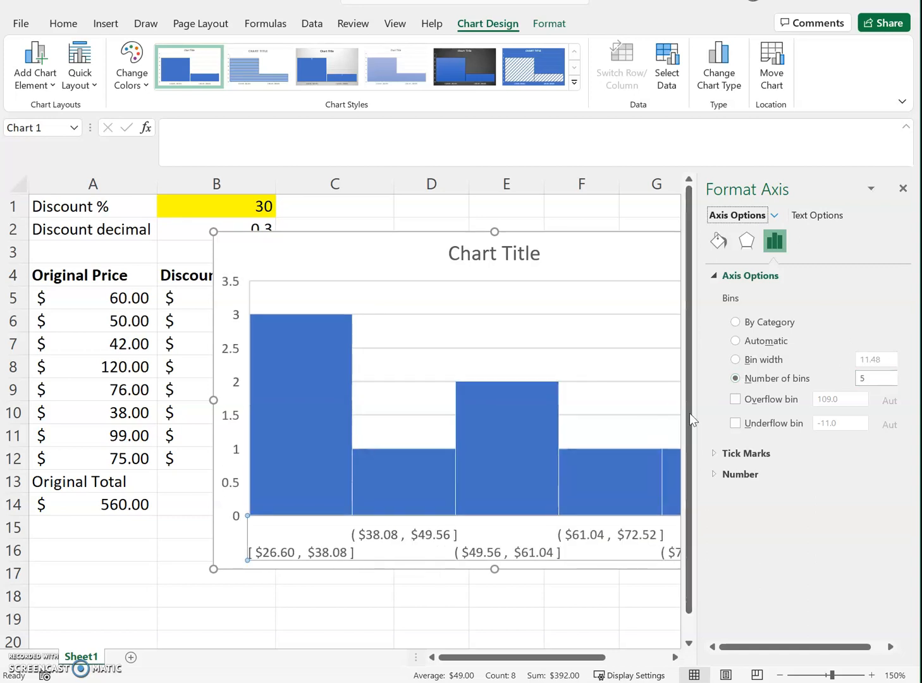
left_click(903, 188)
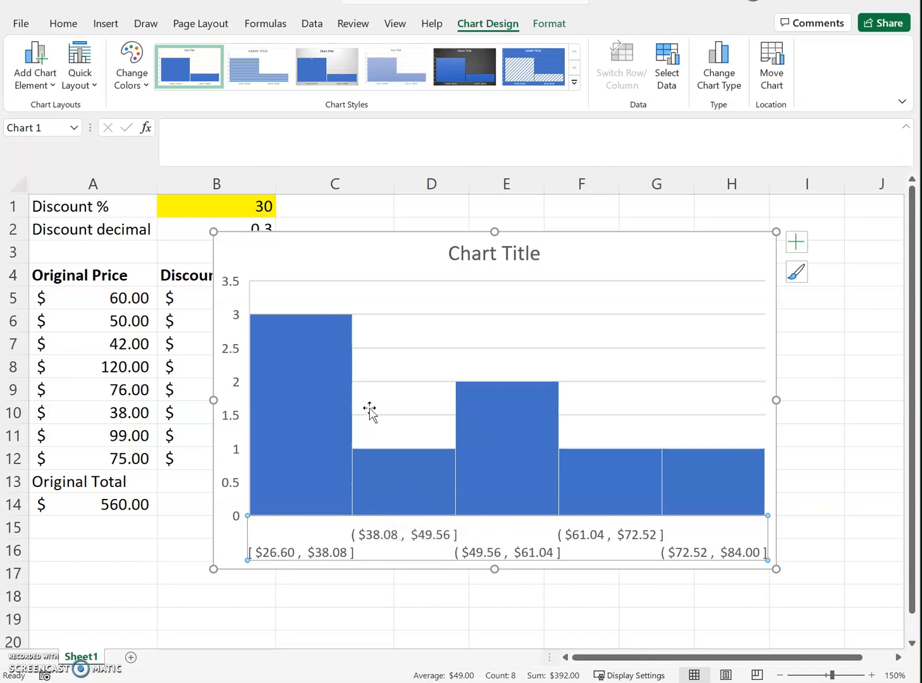
Step: Change the histogram's title to "Sales Prices"
left_click(484, 264)
left_click(486, 260)
triple_click(486, 256)
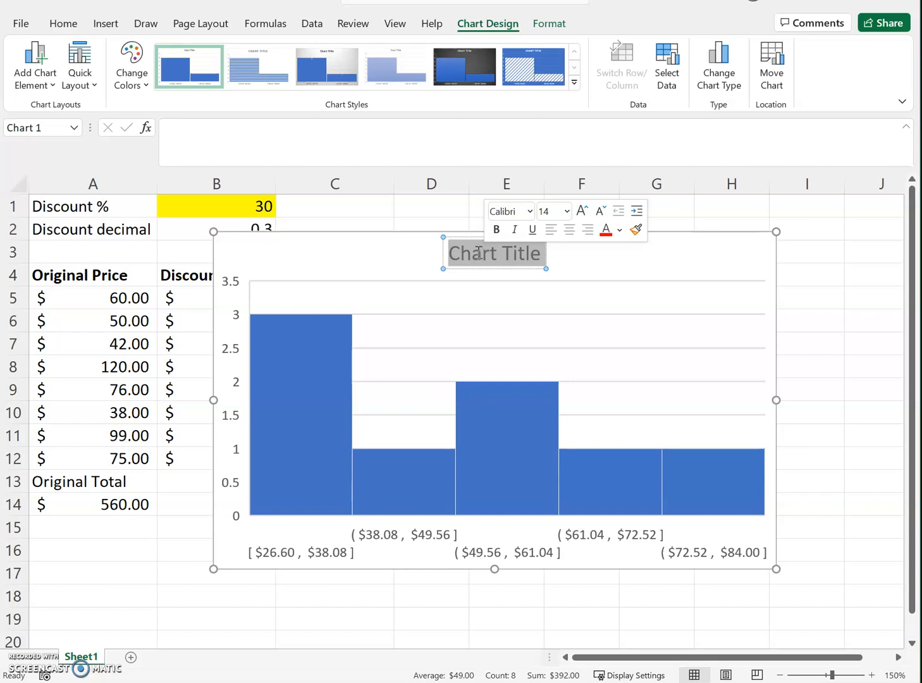
type("Sal")
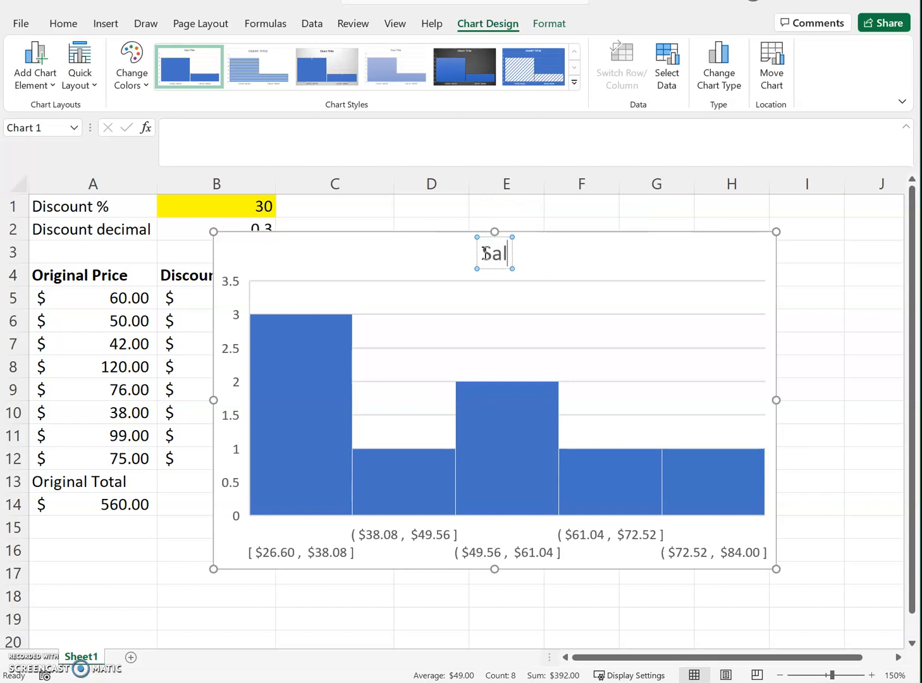
type("es Prices")
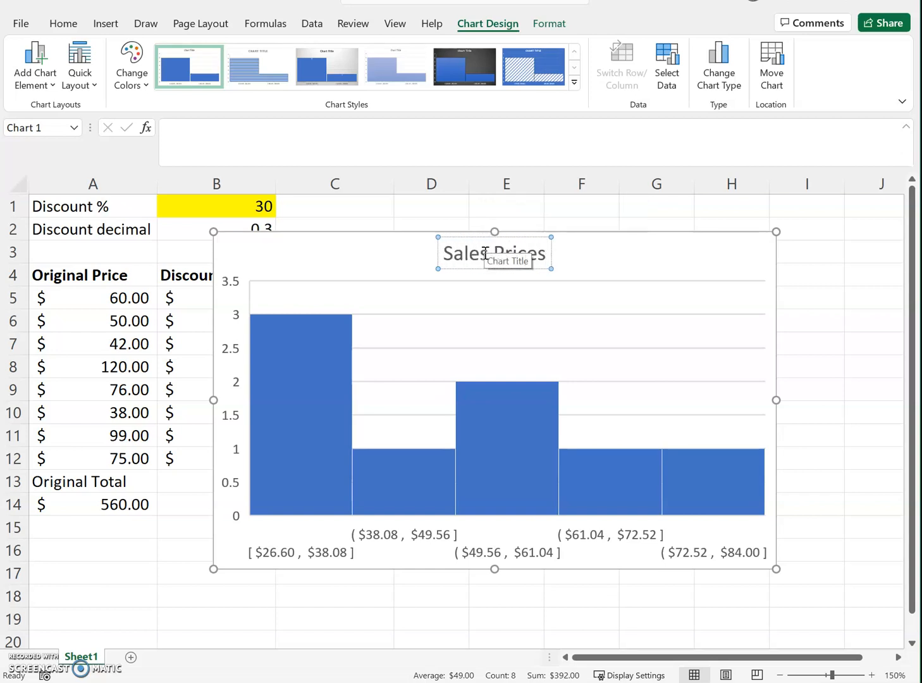
left_click(635, 254)
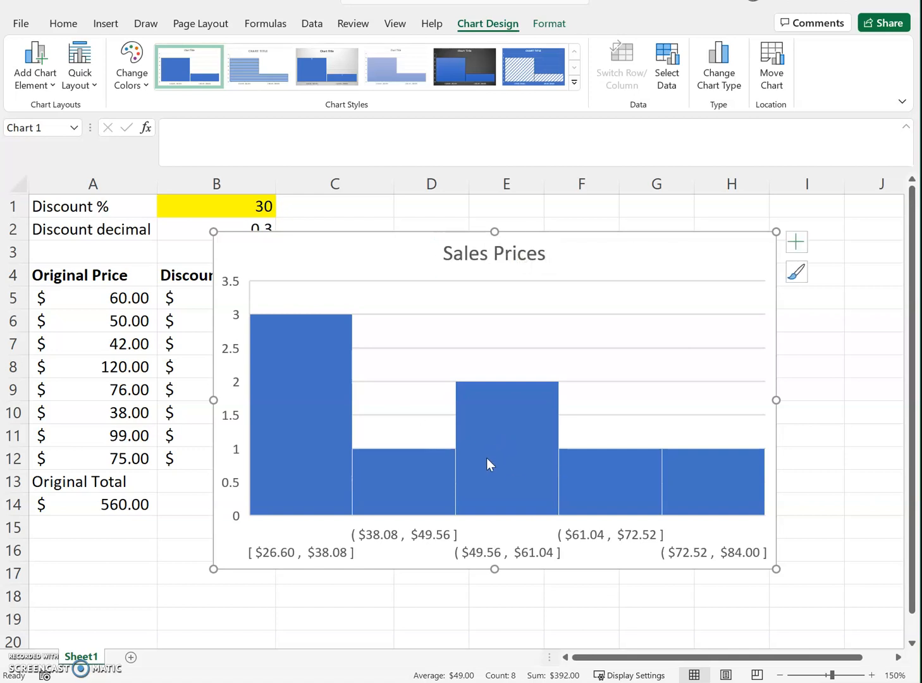
Step: Examine the horizontal axis formatting settings of the histogram, including its text fill, text box, text effects and bin options
right_click(423, 539)
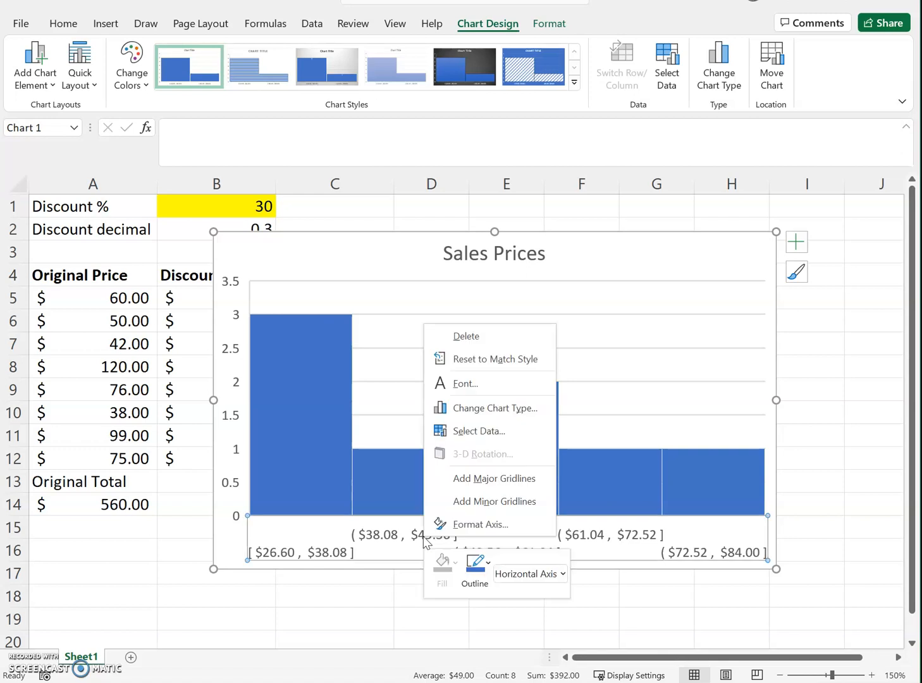
left_click(483, 526)
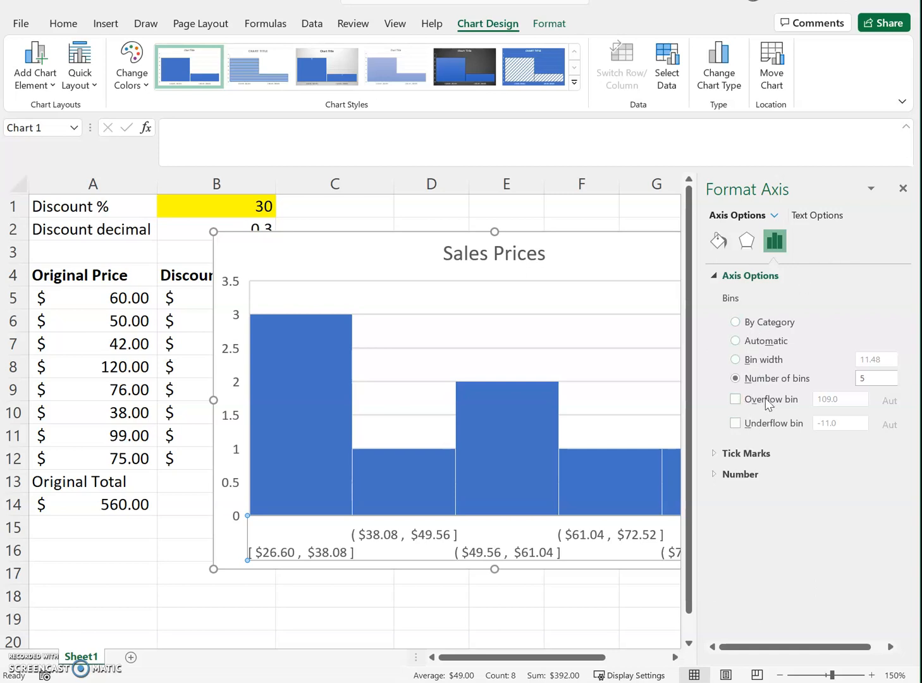
left_click(821, 216)
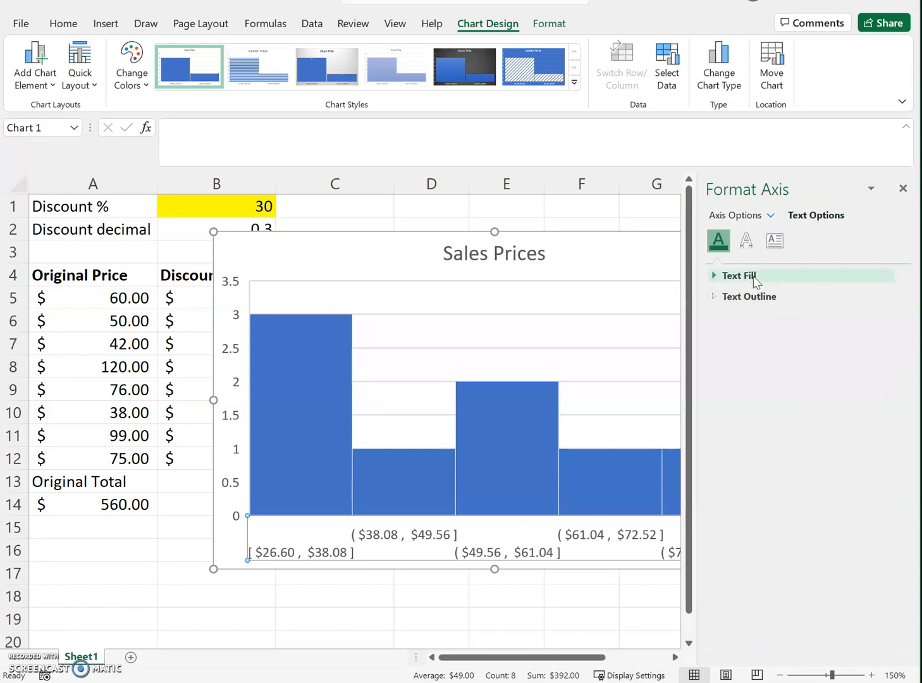
left_click(774, 241)
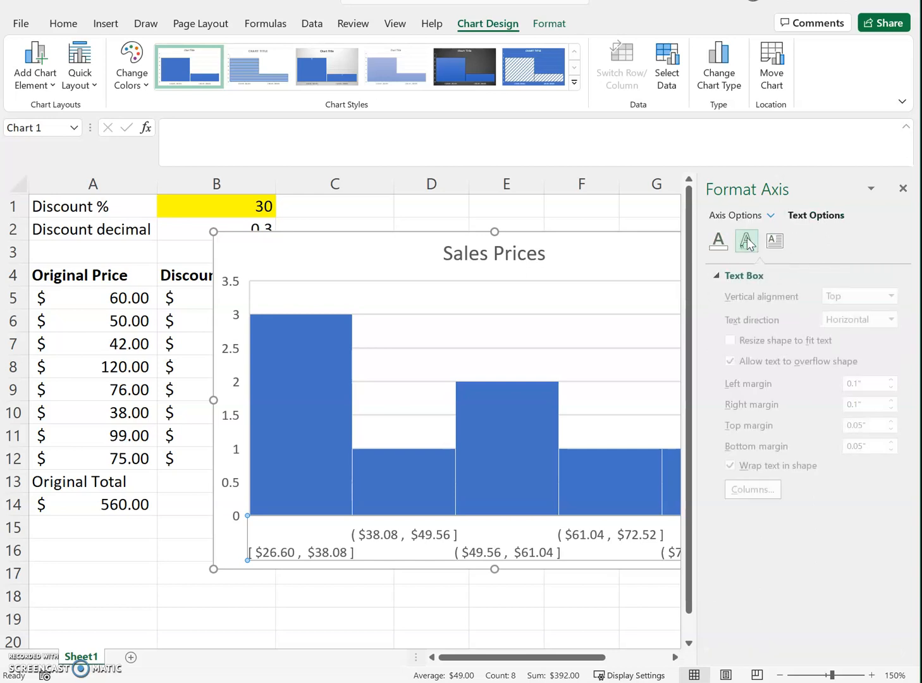
left_click(747, 240)
left_click(733, 214)
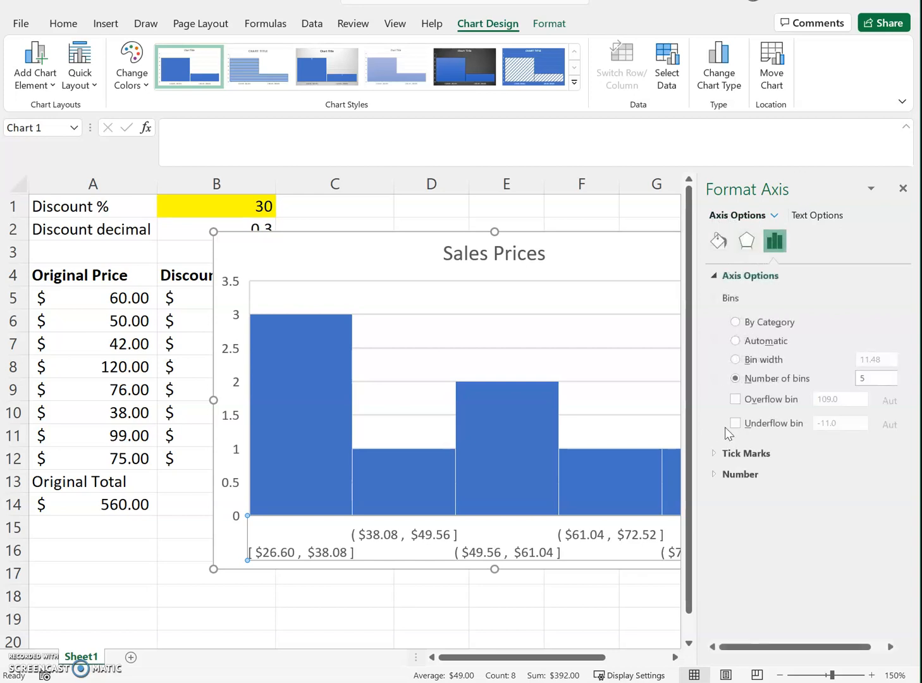
left_click(904, 188)
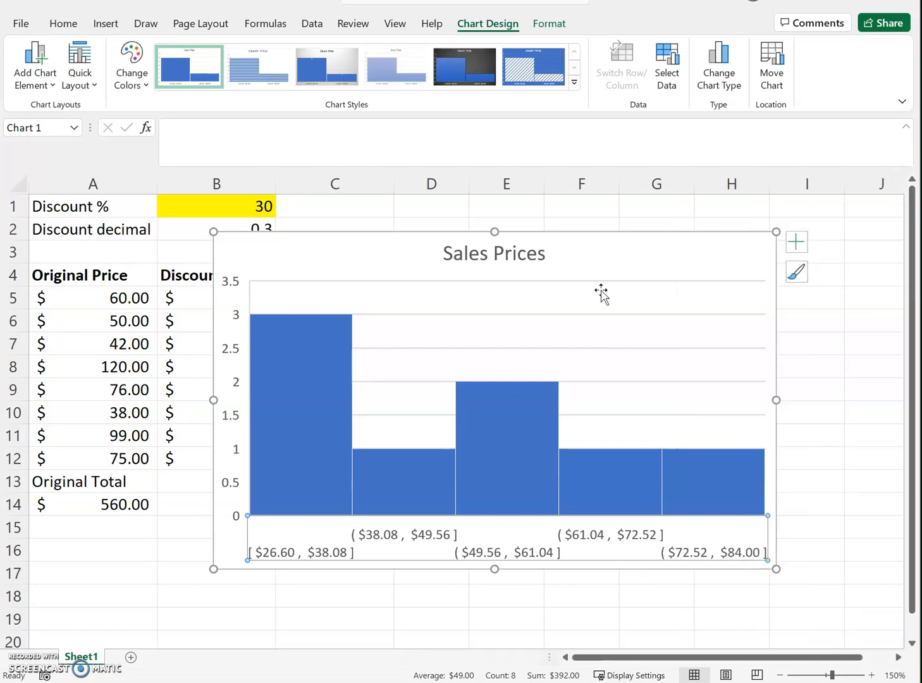
Step: Delete the sale price histogram from the worksheet and select the empty cell E6
left_click(637, 254)
key("Delete")
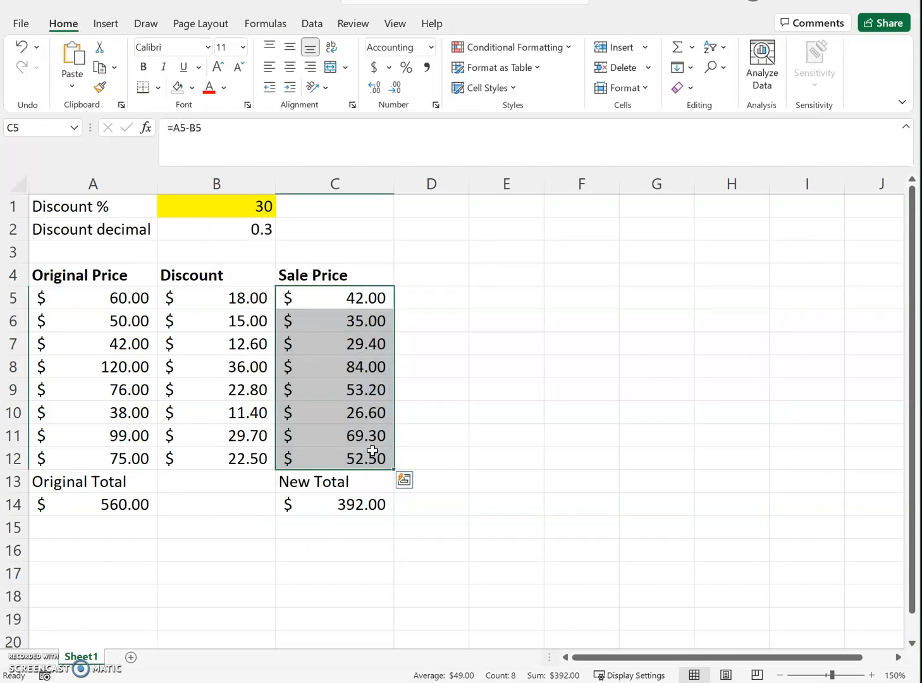
left_click(492, 314)
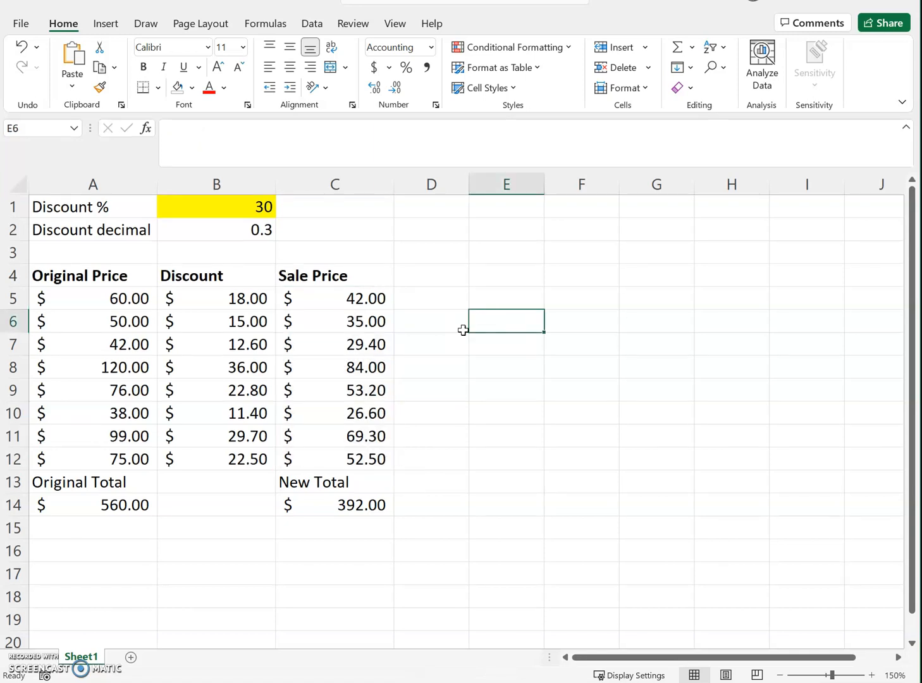